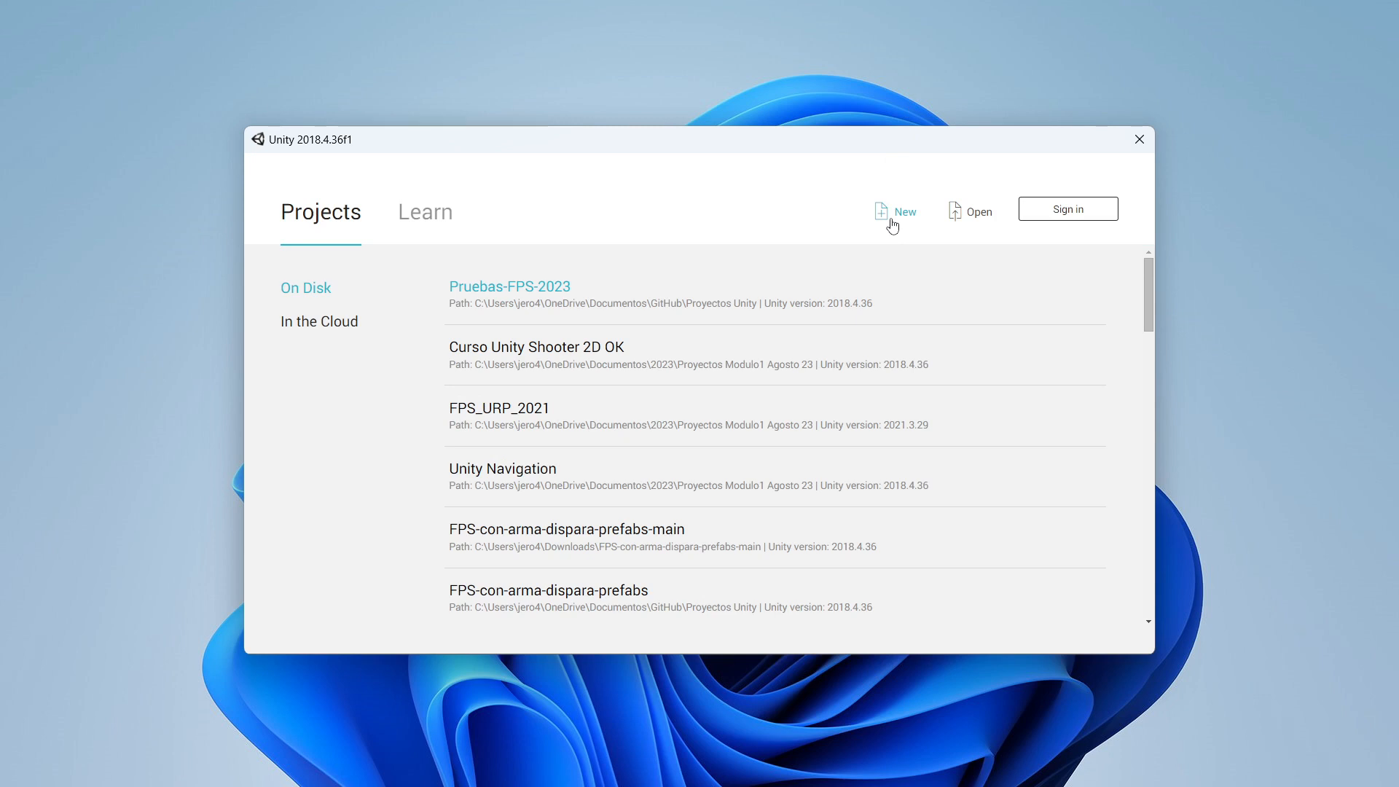
- Create a new project named Prueba 3D using the 3D template
left_click(892, 226)
left_click_drag(687, 358, 472, 348)
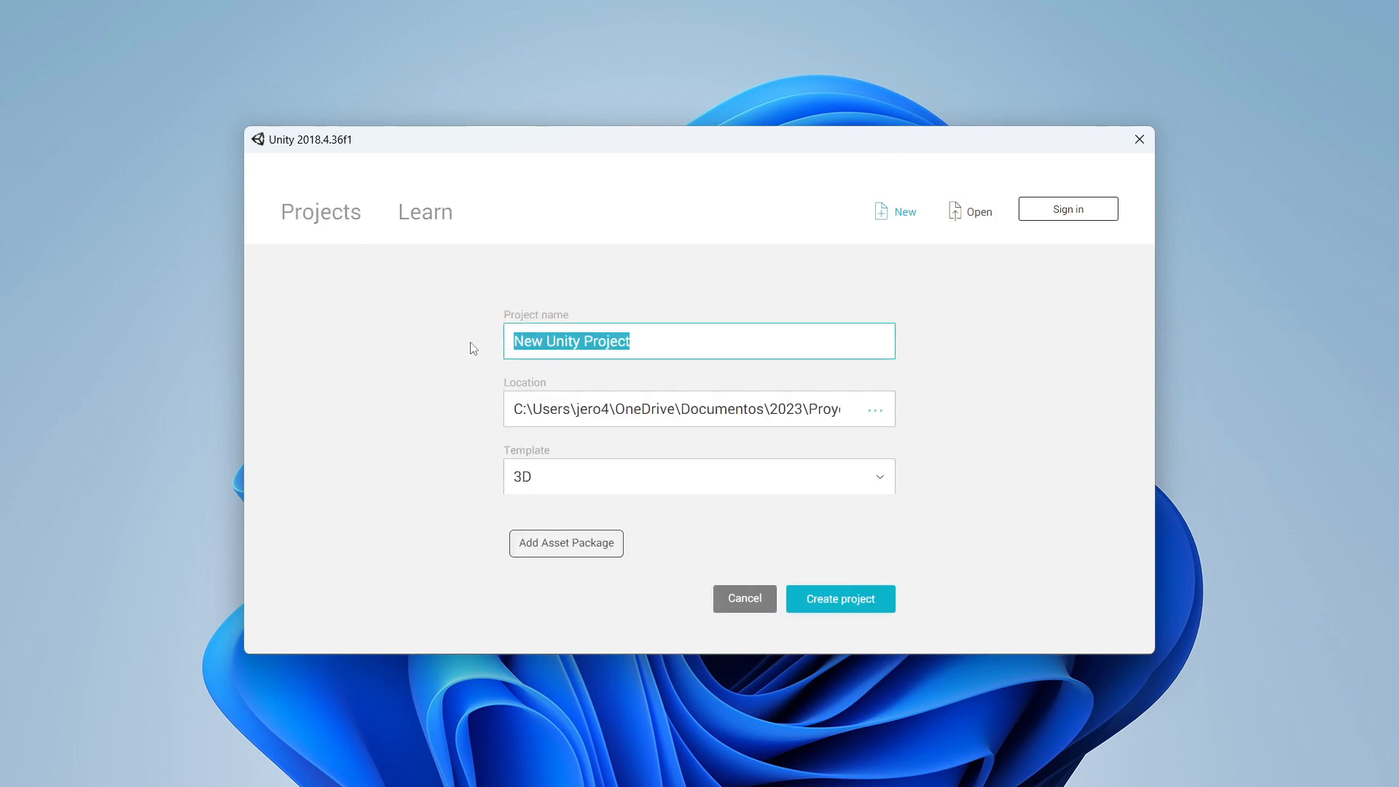
type("Pub")
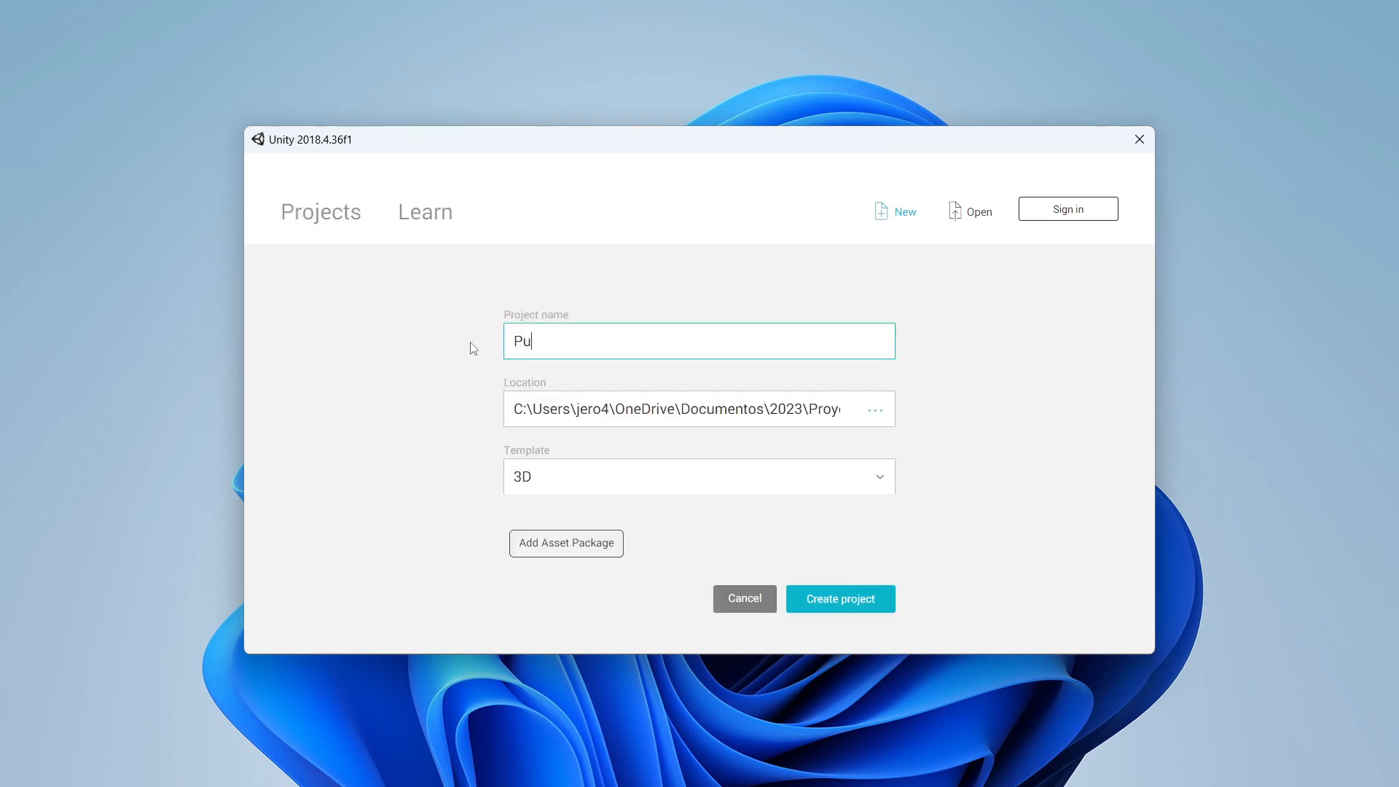
key("BackSpace")
key("BackSpace")
type("rueba 3D")
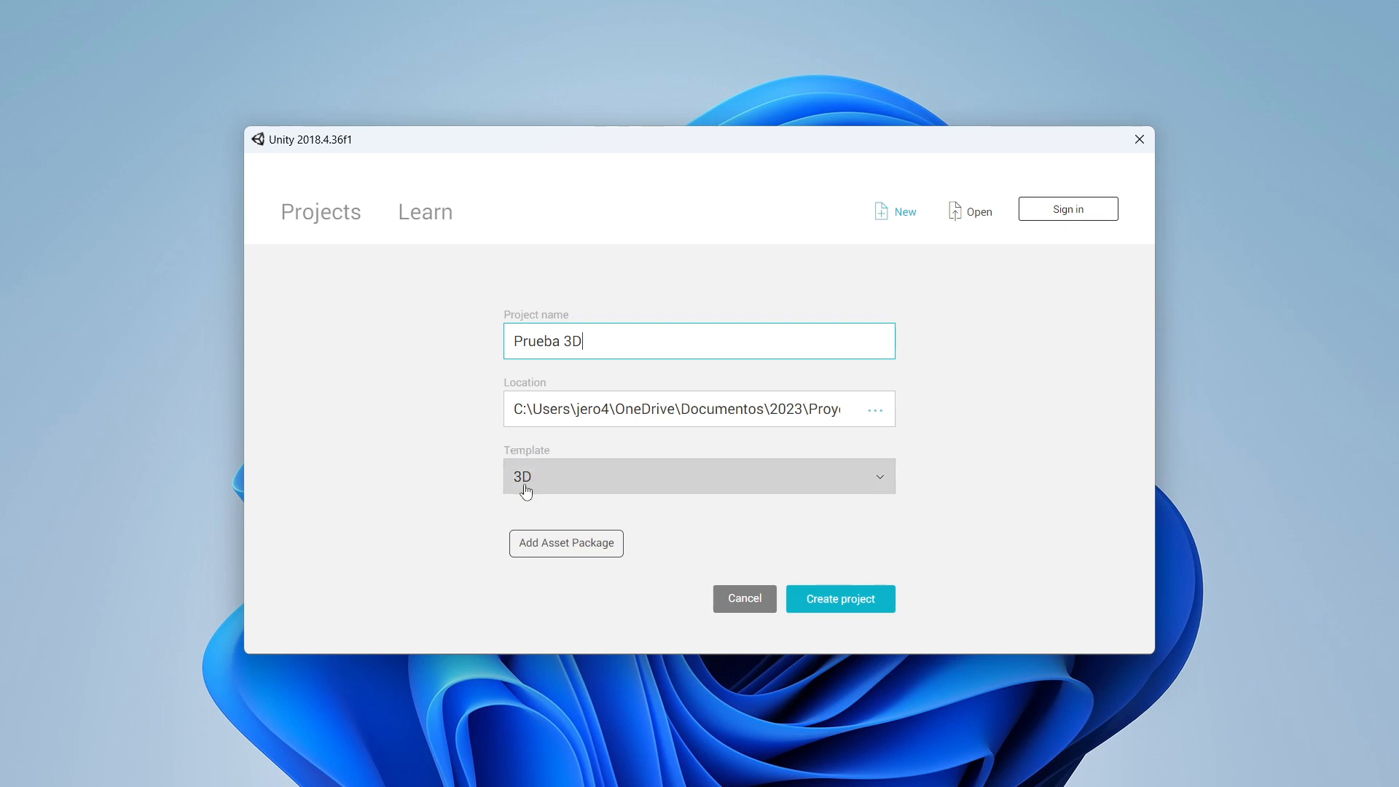
left_click(843, 598)
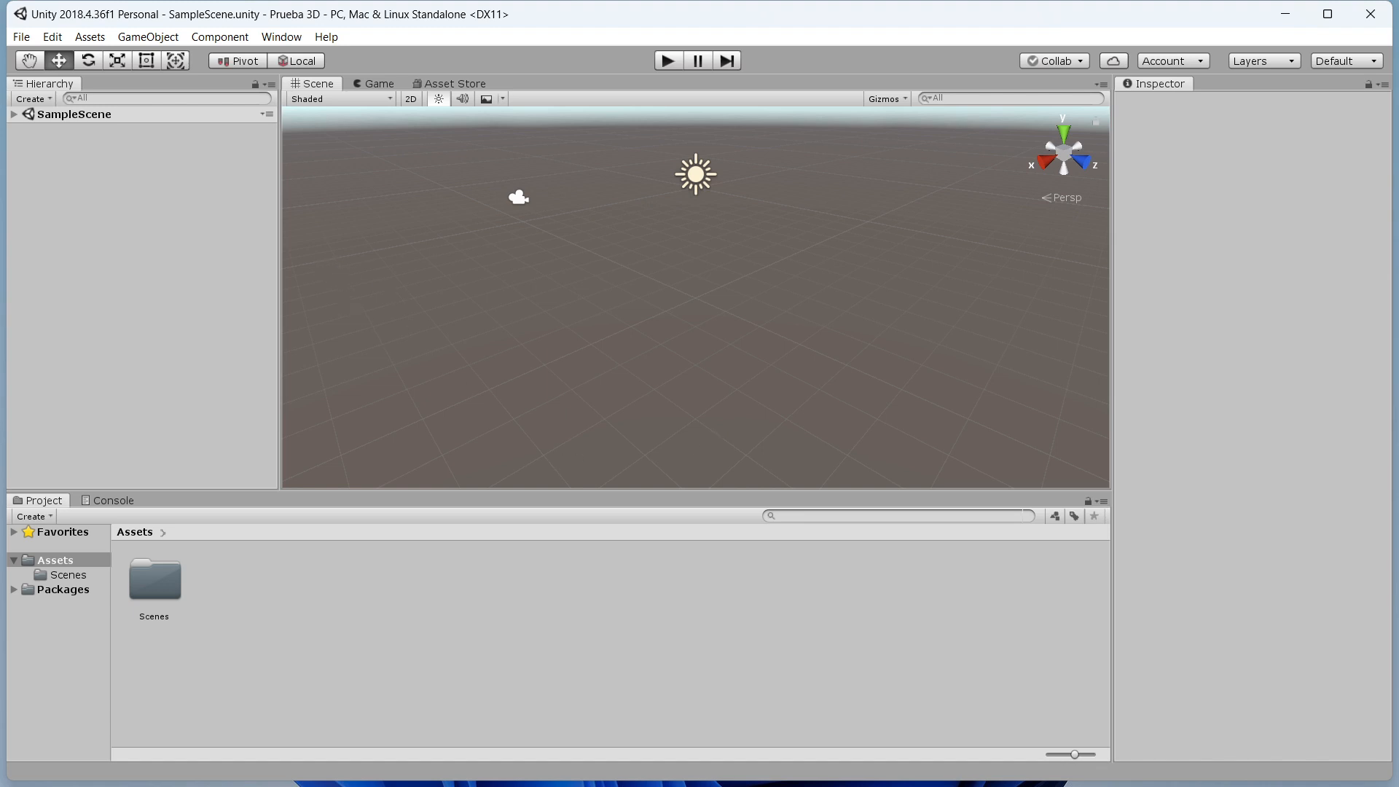
- Launch a second Unity instance and create a new project named Prueba 2D using the 2D template
mouse_move(956, 784)
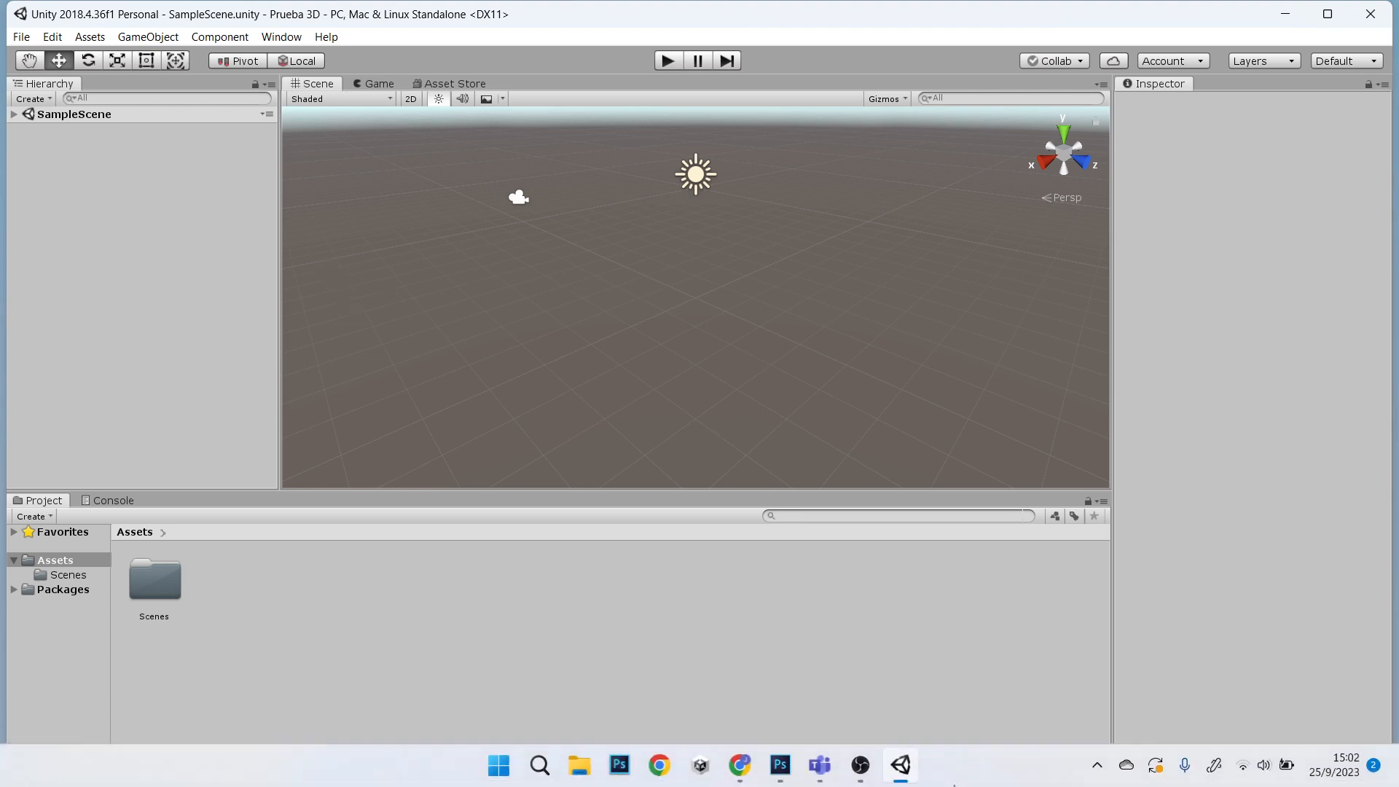
right_click(907, 773)
left_click(876, 660)
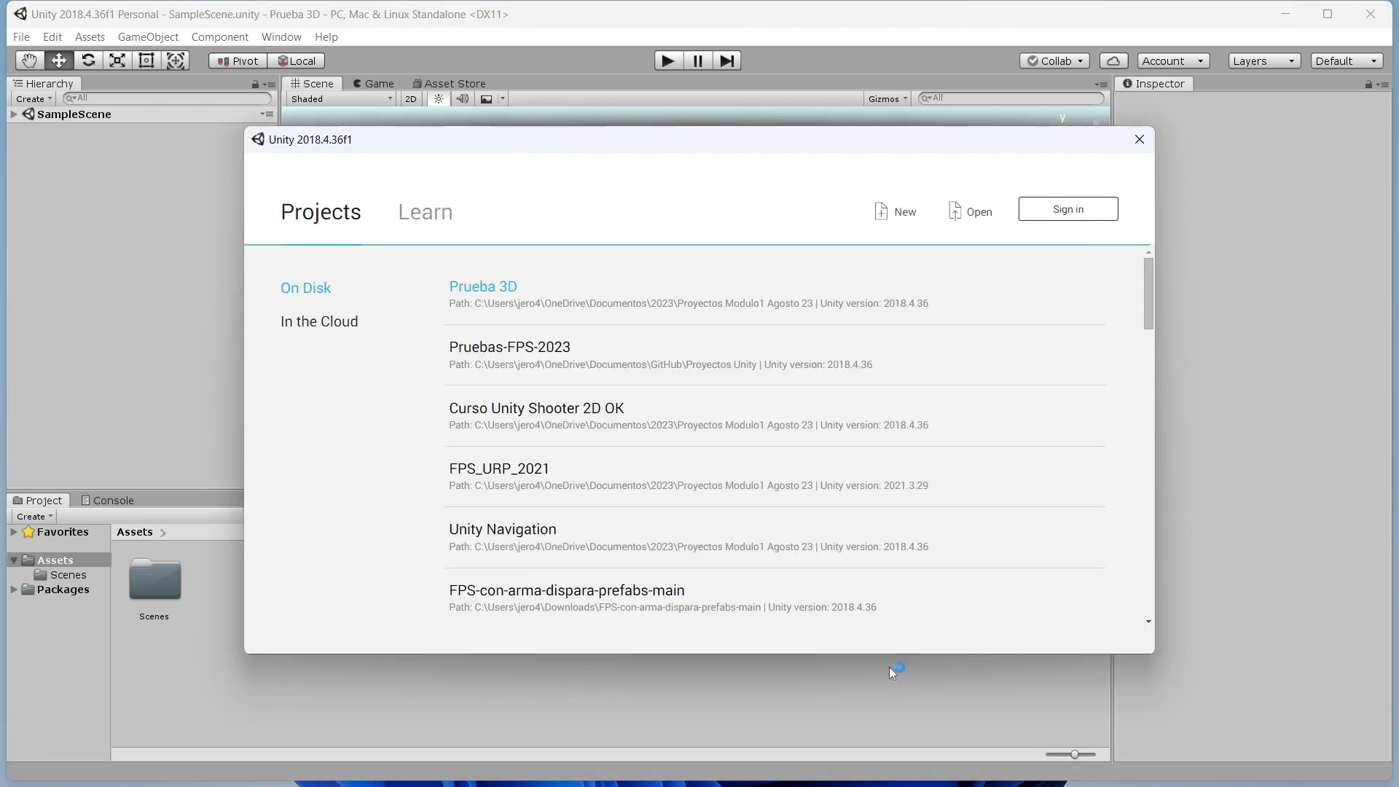
left_click(903, 211)
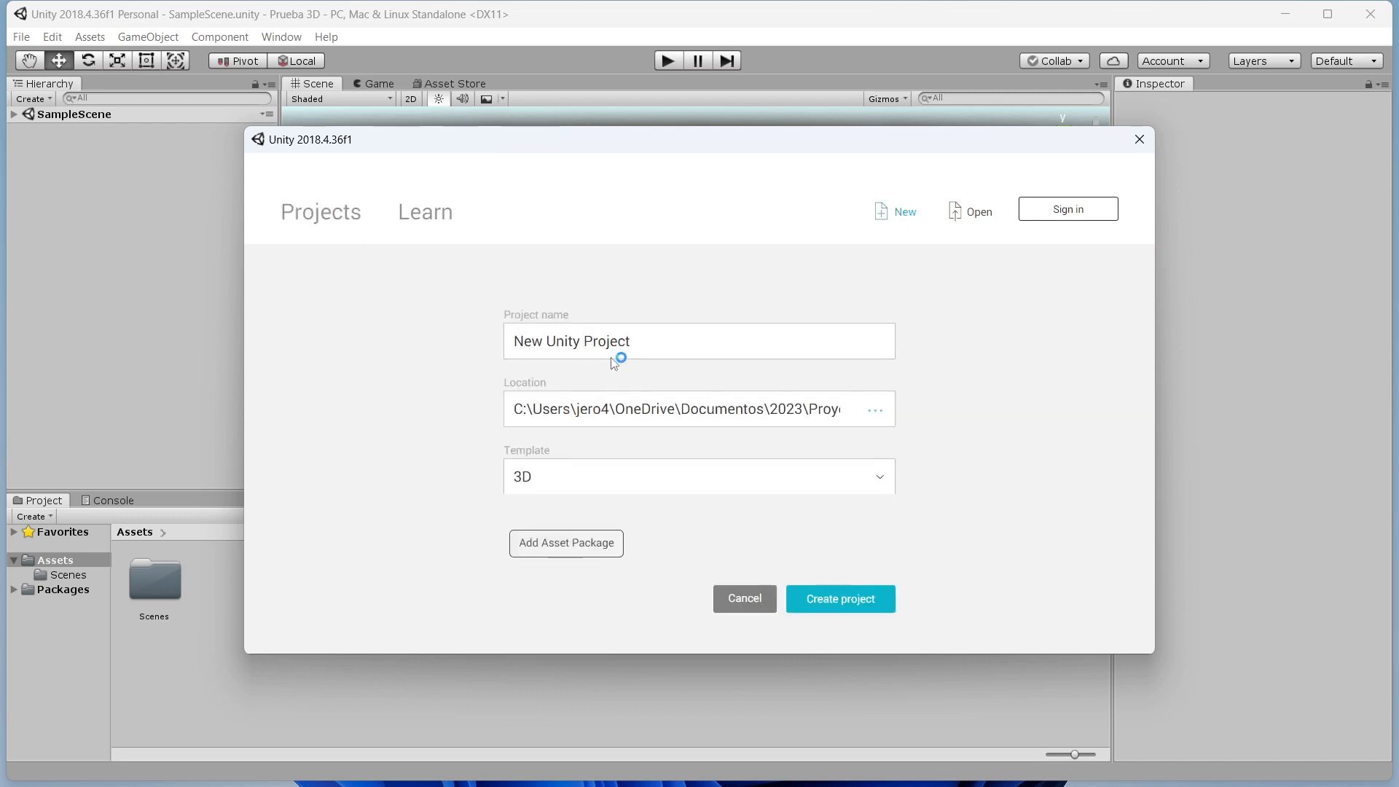
type("Pru")
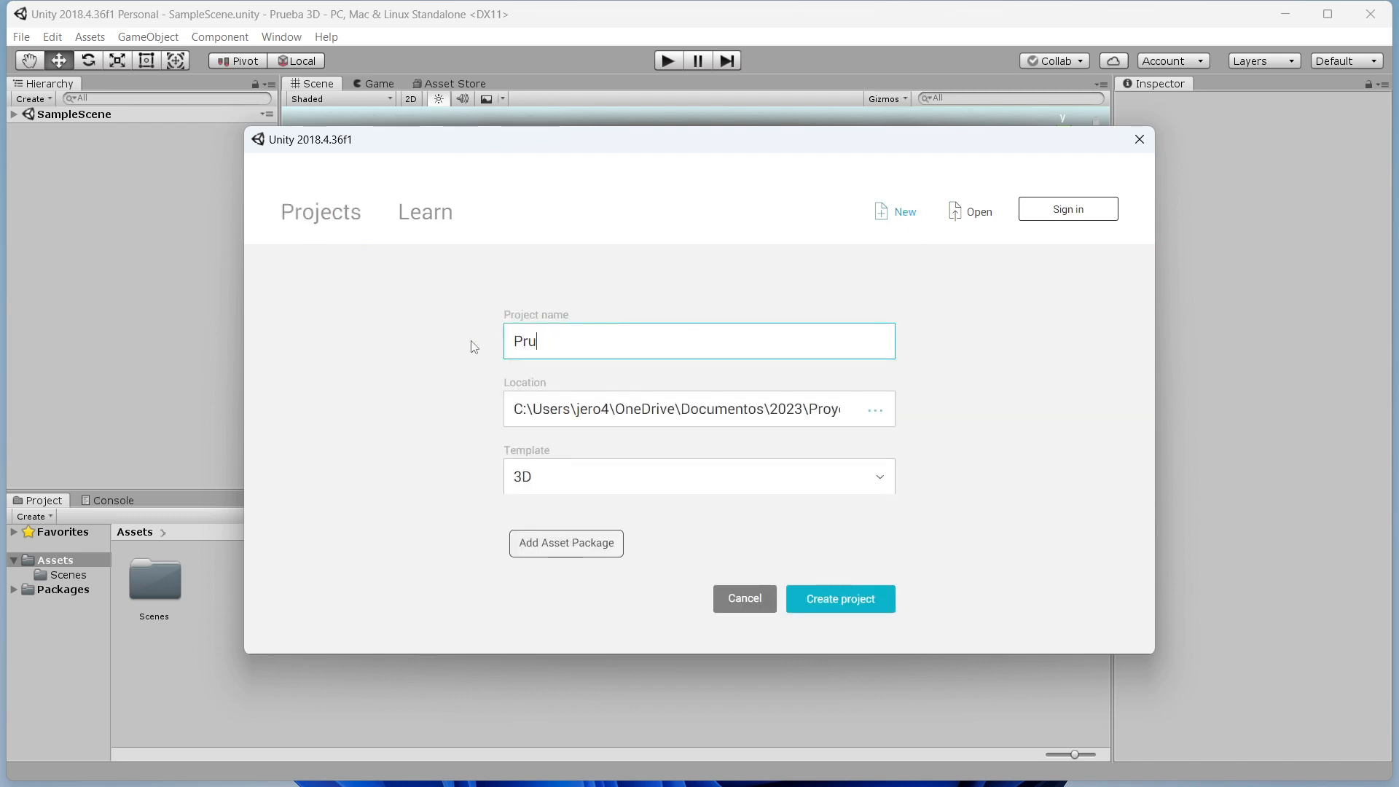
type("eba 2D")
left_click(619, 484)
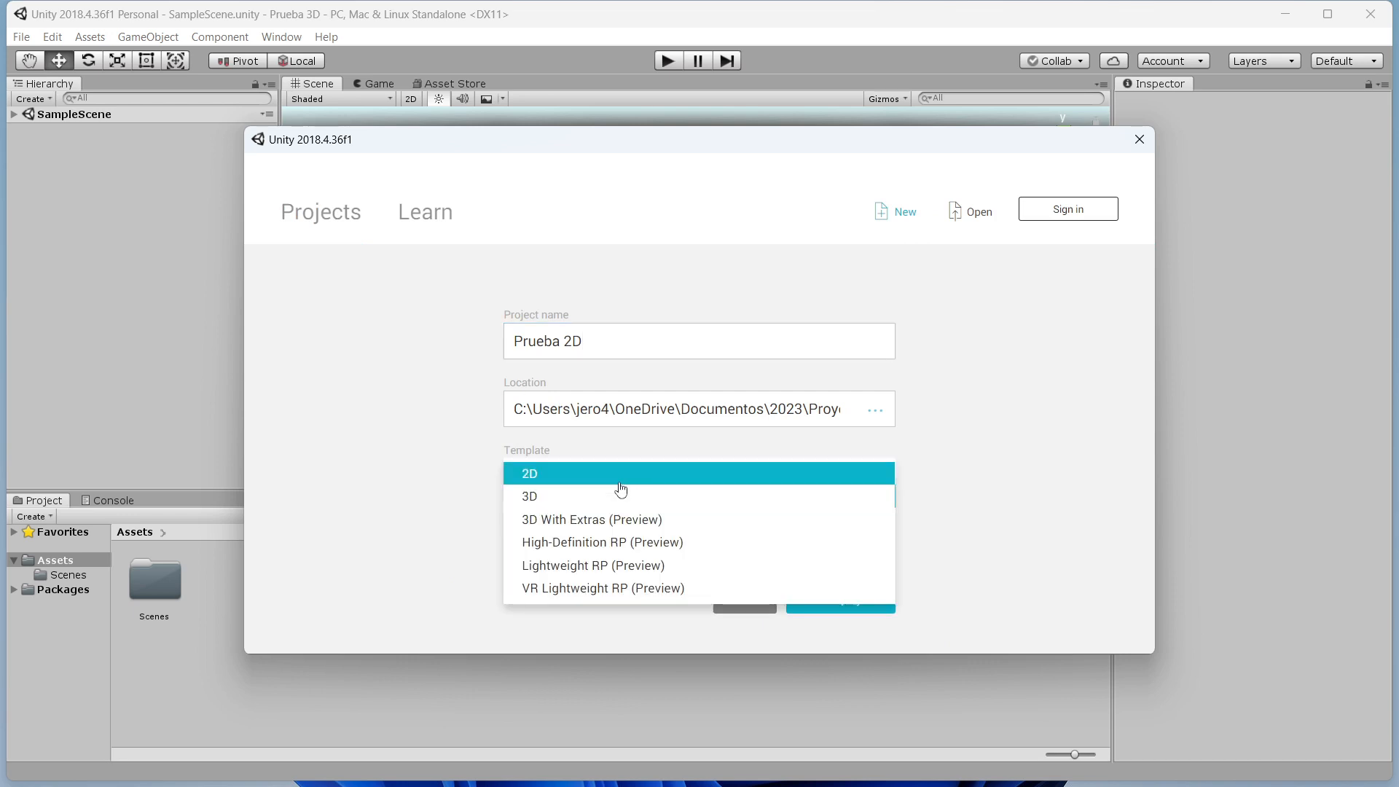
left_click(540, 477)
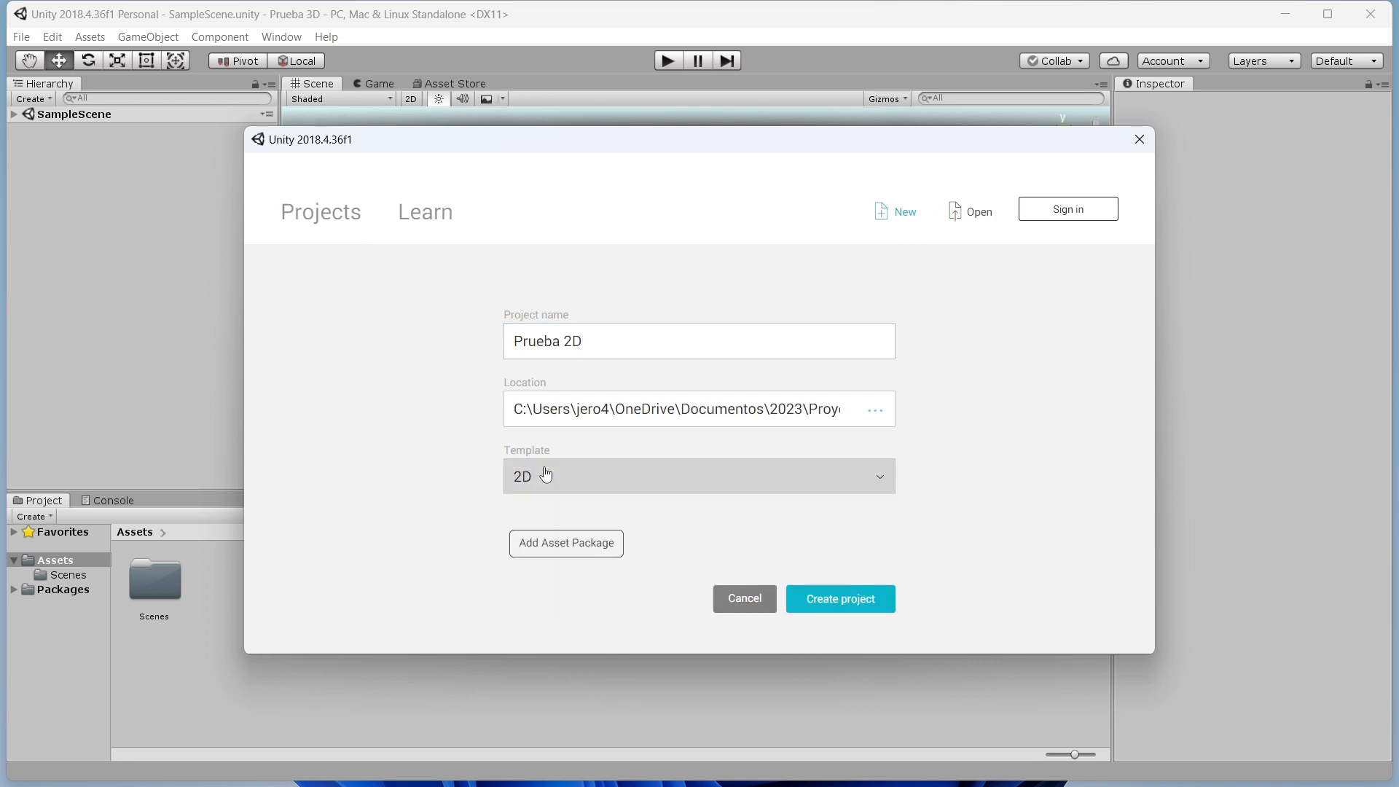
left_click(838, 609)
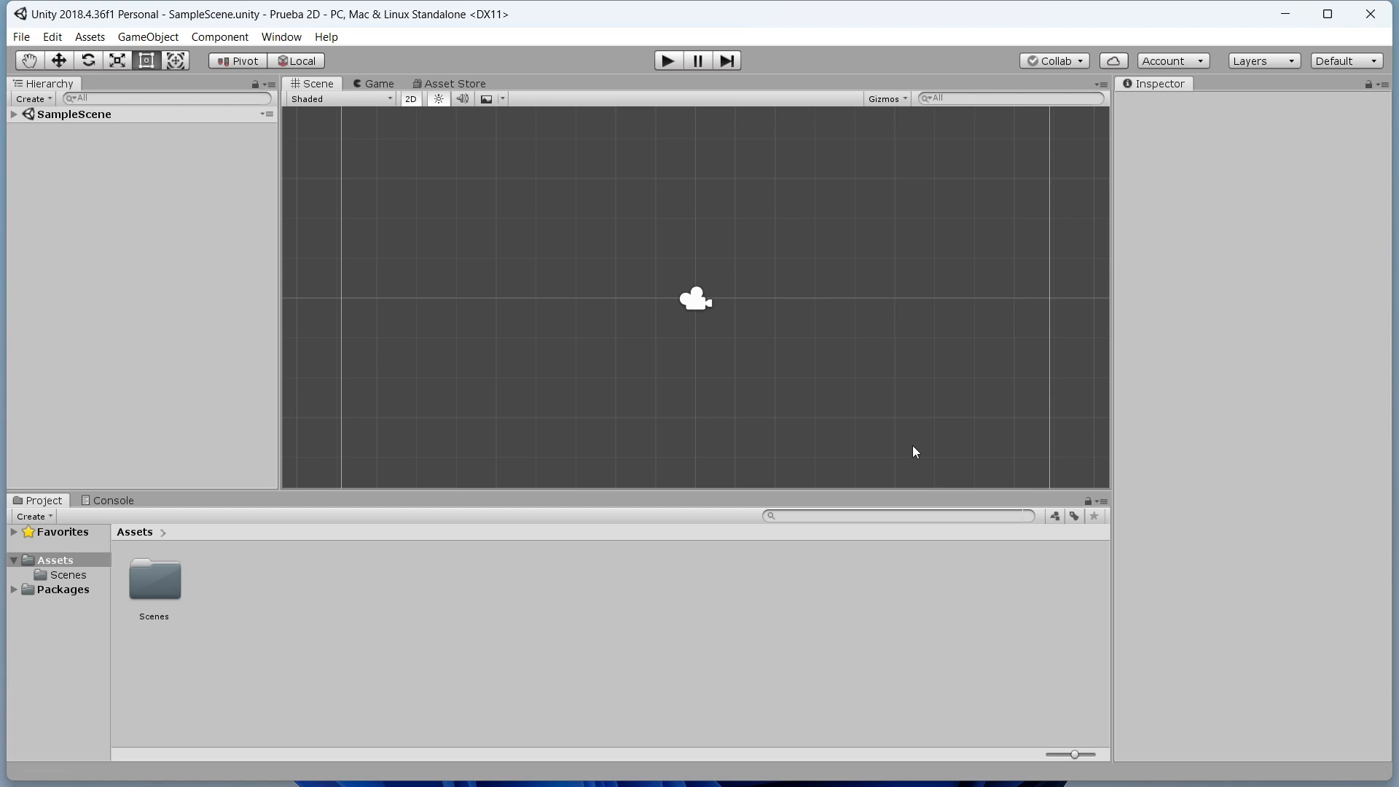
- Switch back and forth between the Prueba 2D and Prueba 3D projects to compare their default scenes
key("alt+Tab")
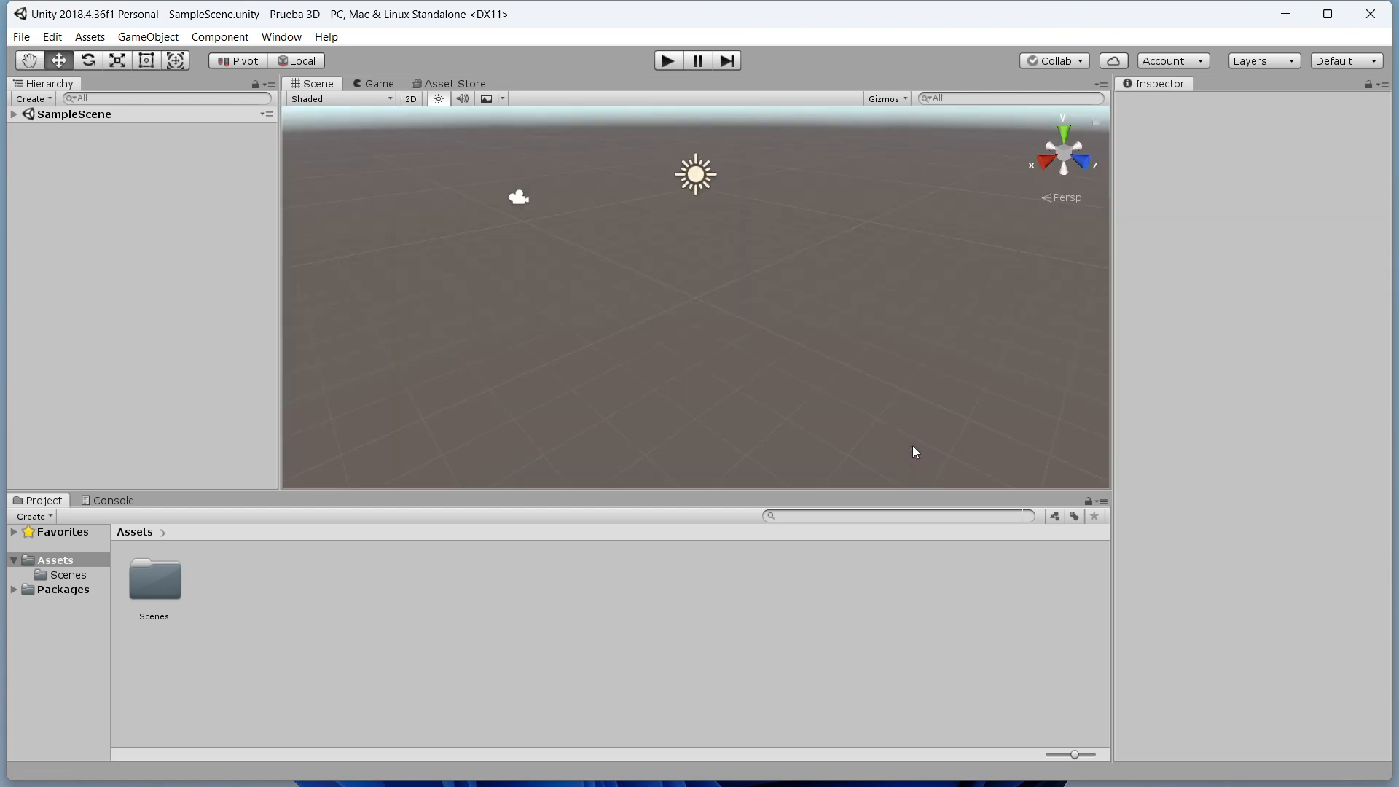
key("alt+Tab")
key("alt+Tab")
key("alt+Tab")
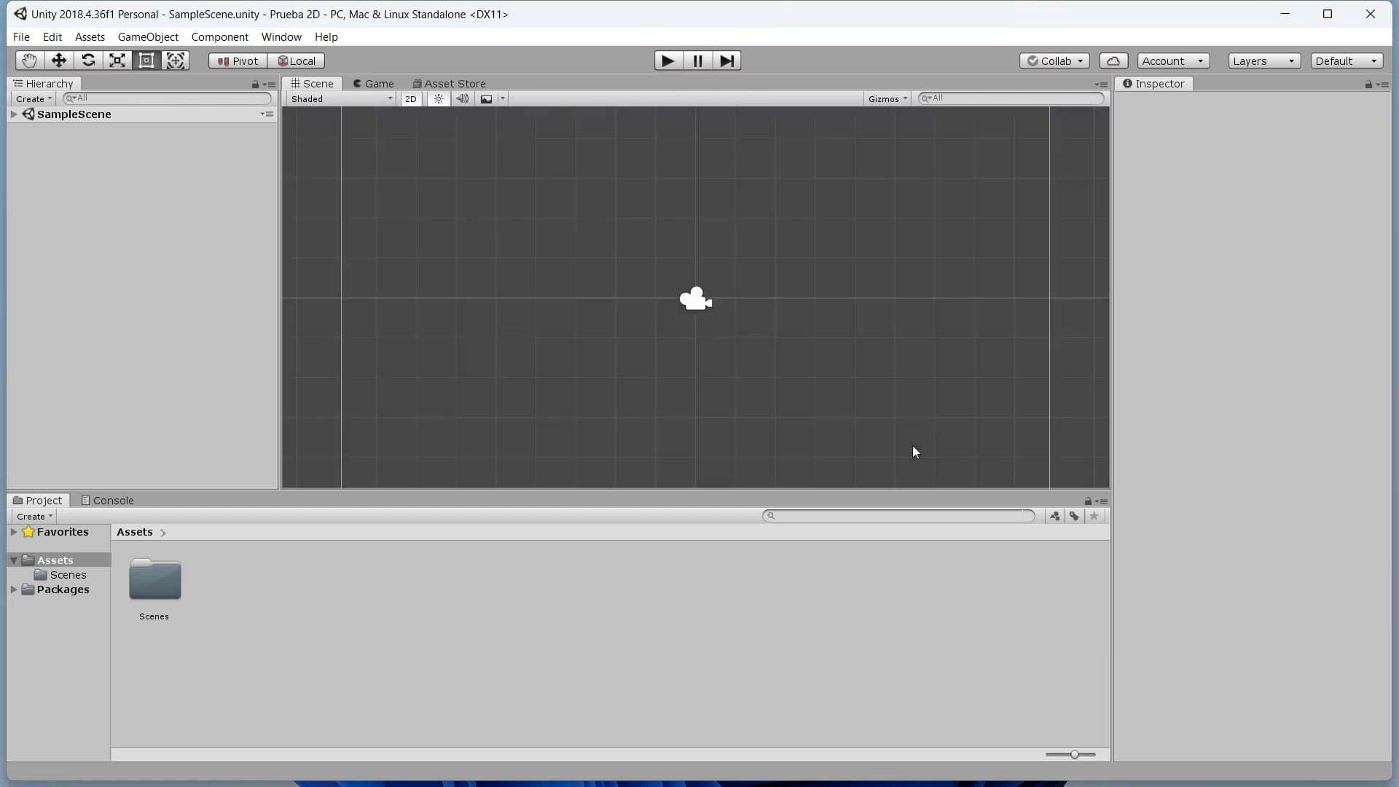
key("alt+Tab")
key("alt+Tab")
key("alt+Tab")
key("alt+Tab")
key("alt+Tab")
key("alt+Tab")
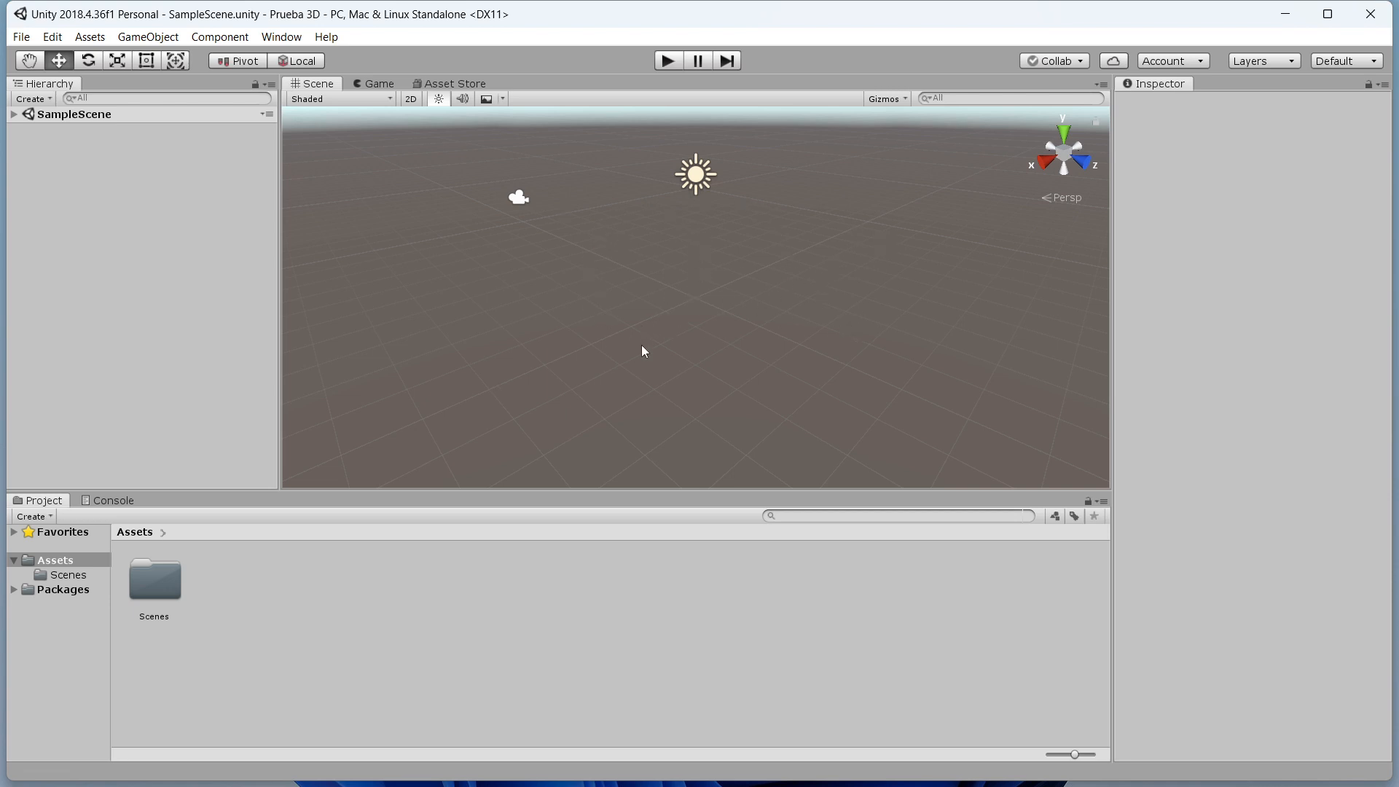
- Inspect the Directional Light and Main Camera in the Prueba 3D scene and the Main Camera in the Prueba 2D scene
left_click(698, 181)
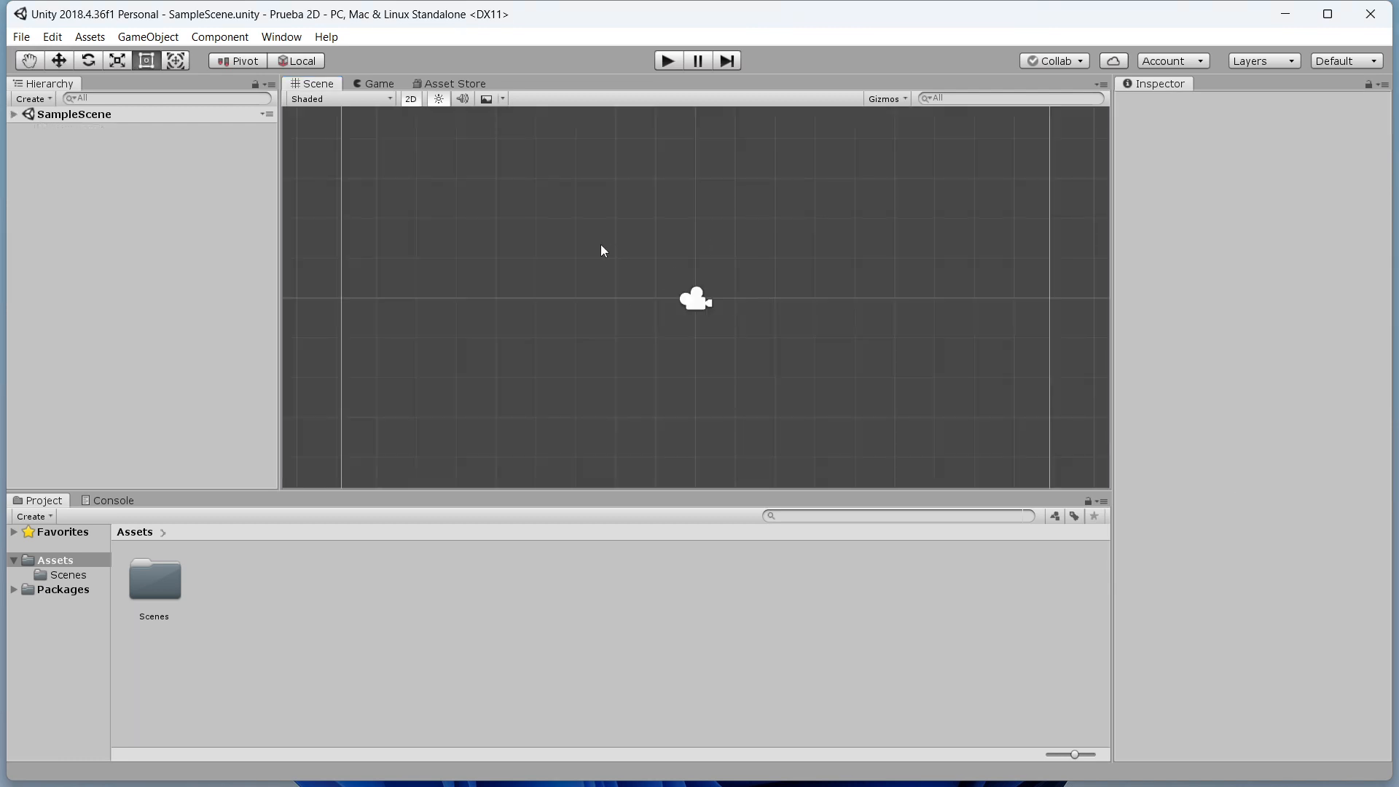
left_click(698, 309)
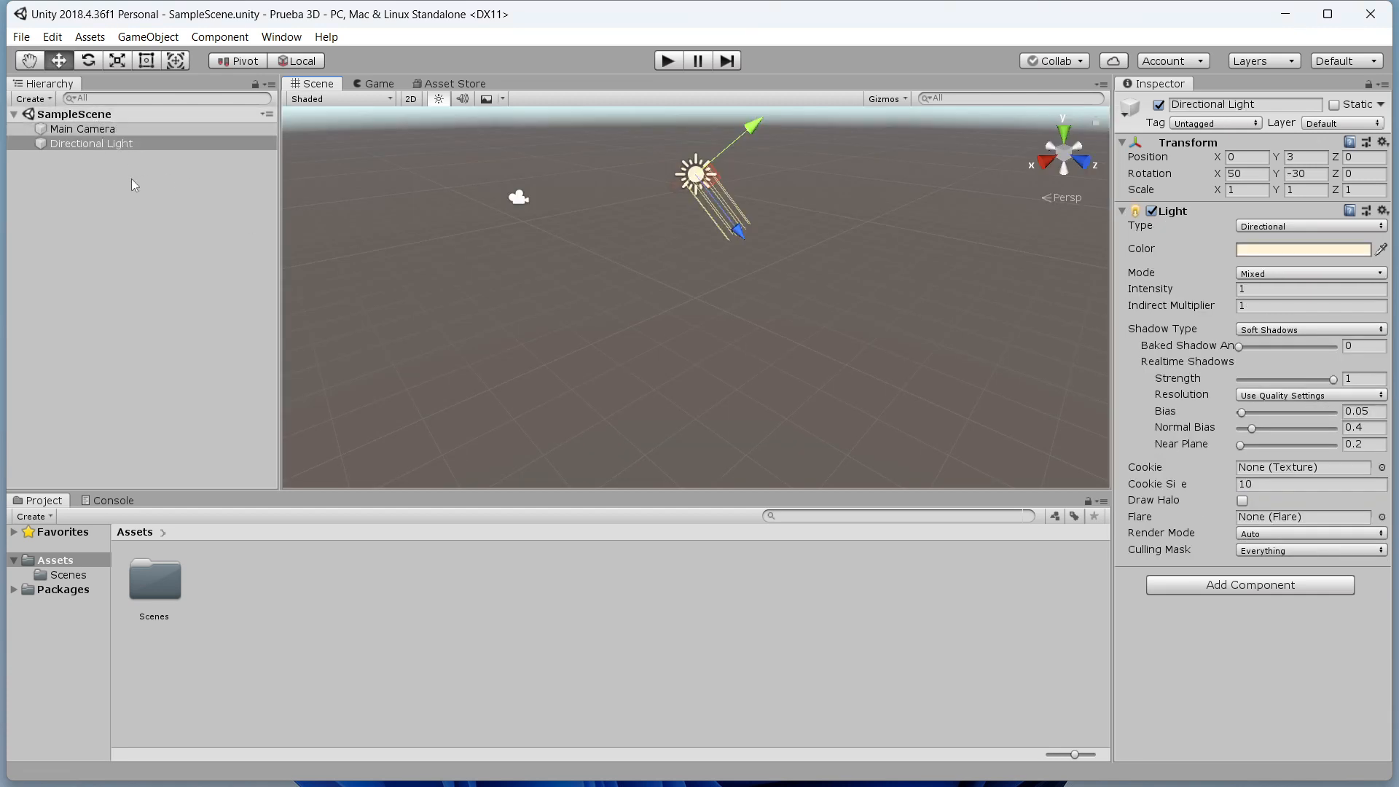
left_click(133, 129)
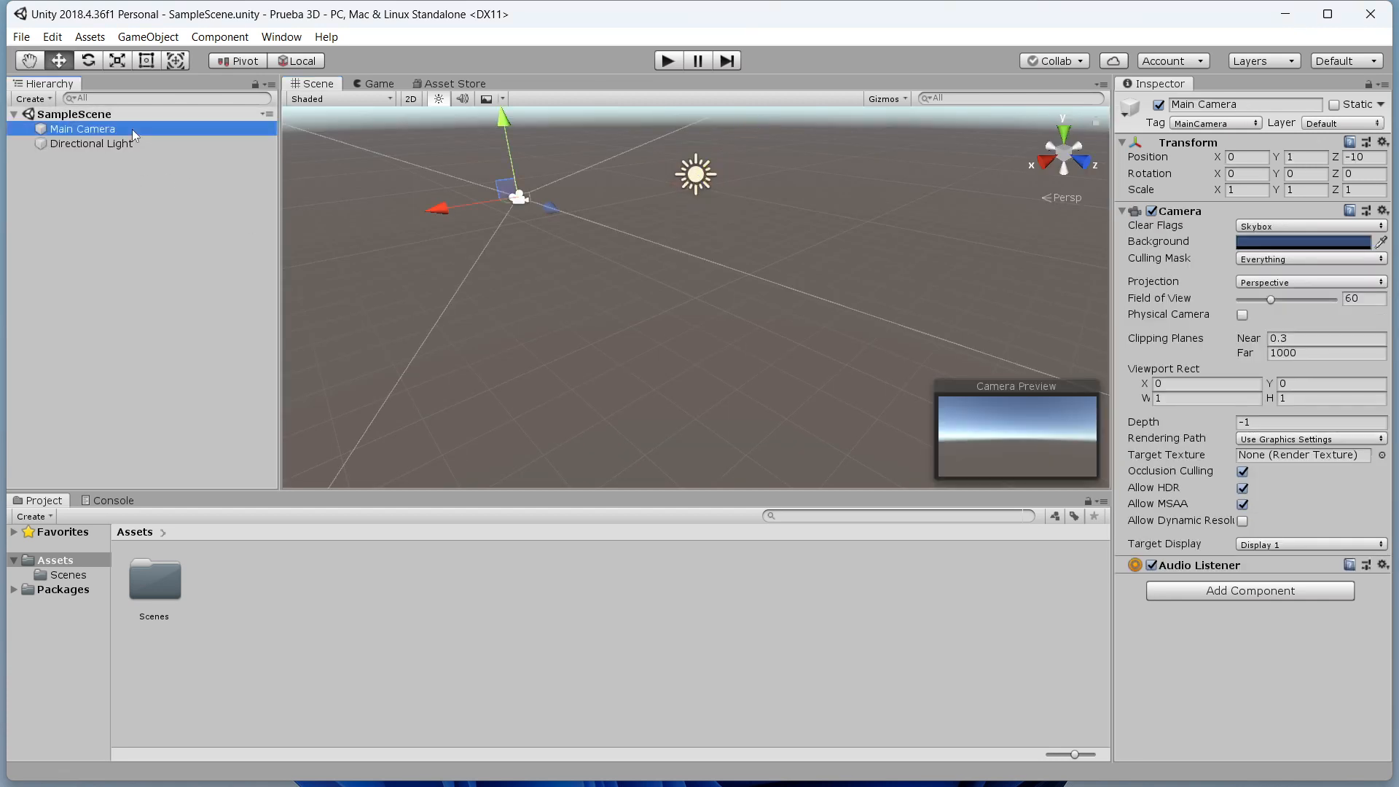
left_click(139, 149)
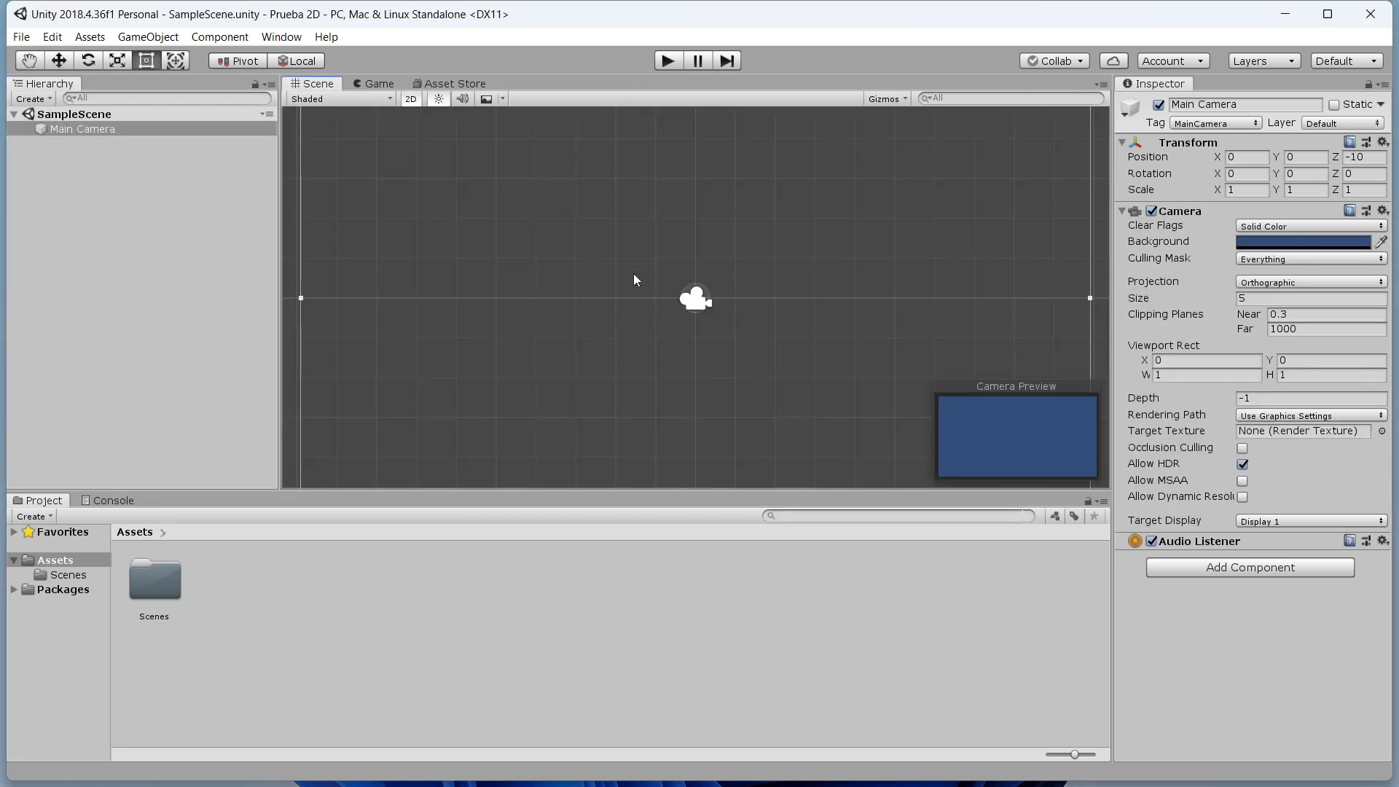
- Zoom the Prueba 2D scene view in and out around the Main Camera
scroll(666, 302, "up", 2)
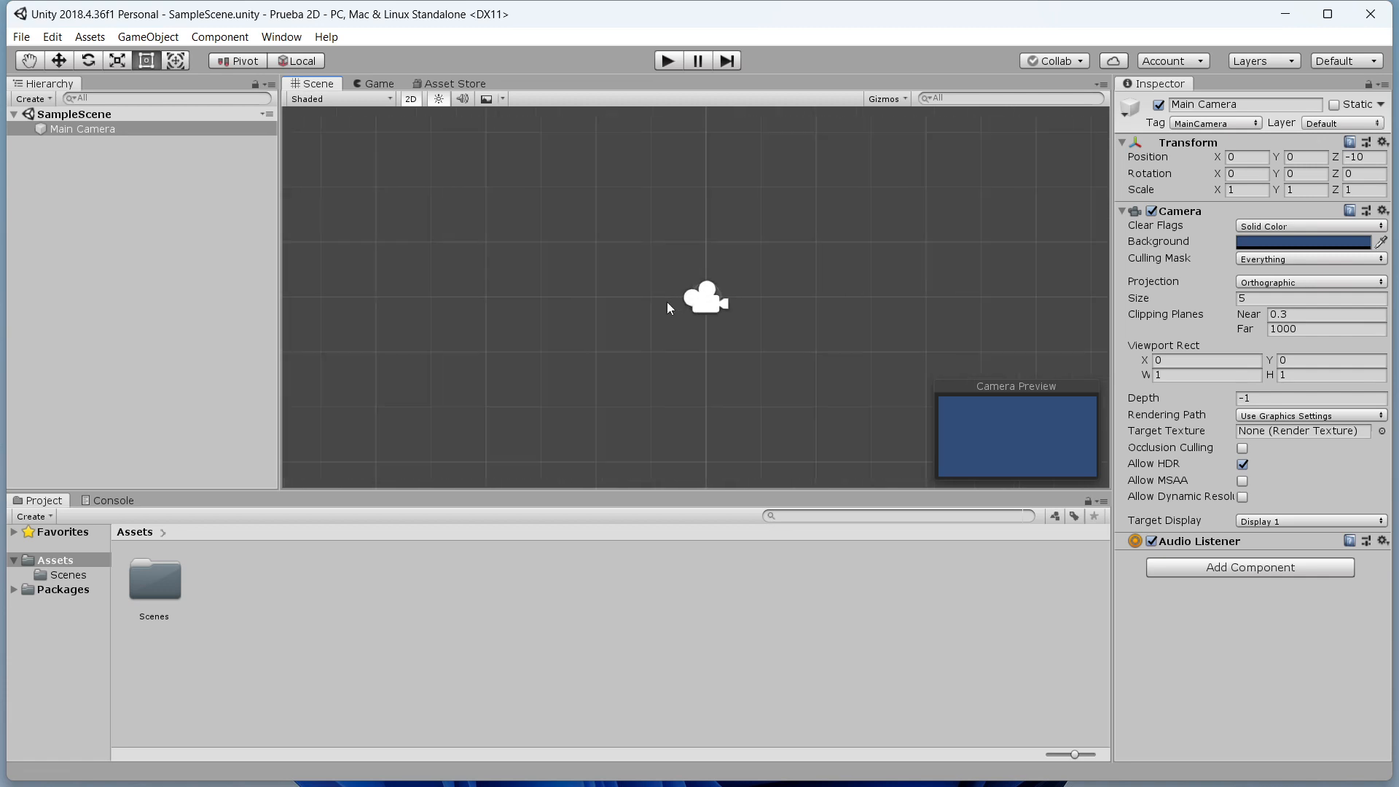
scroll(651, 351, "down", 10)
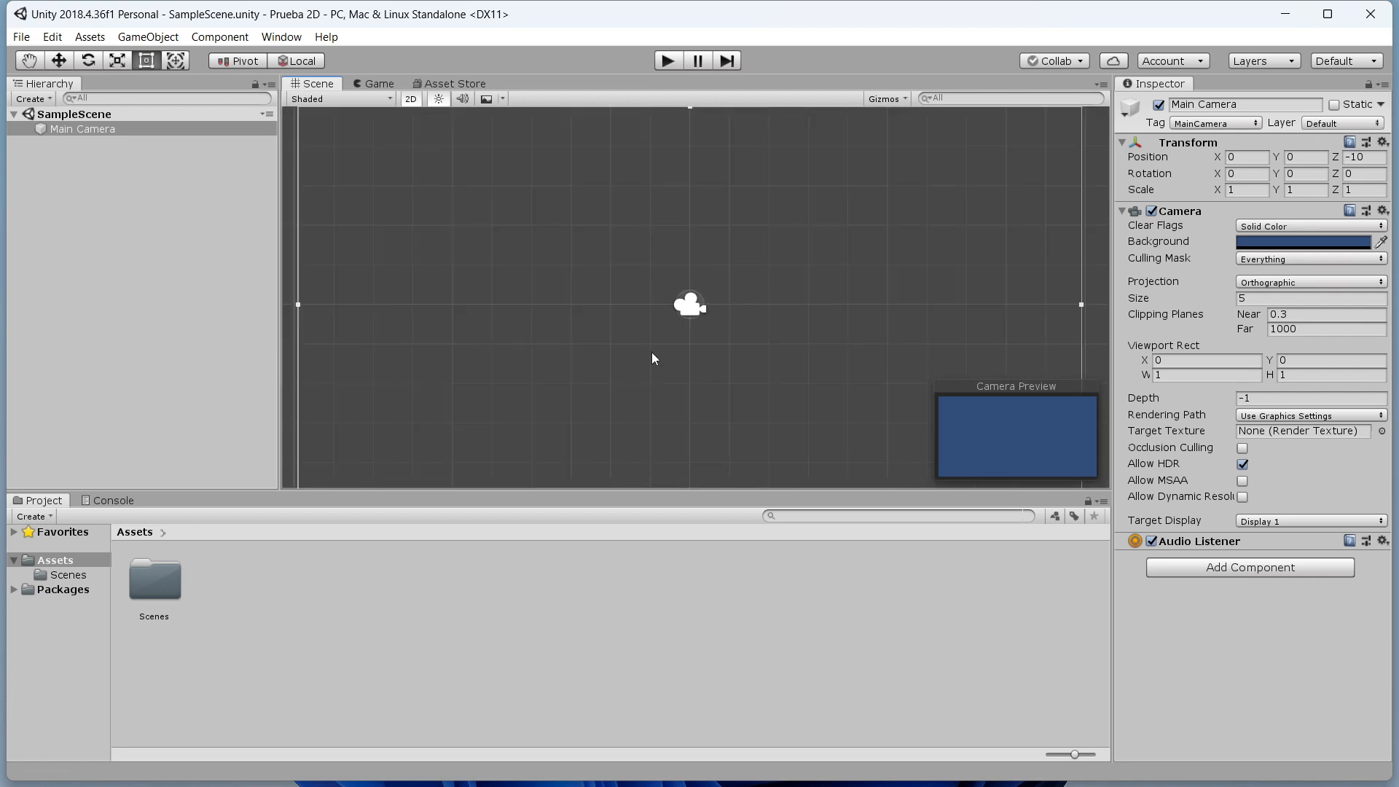
scroll(653, 353, "up", 8)
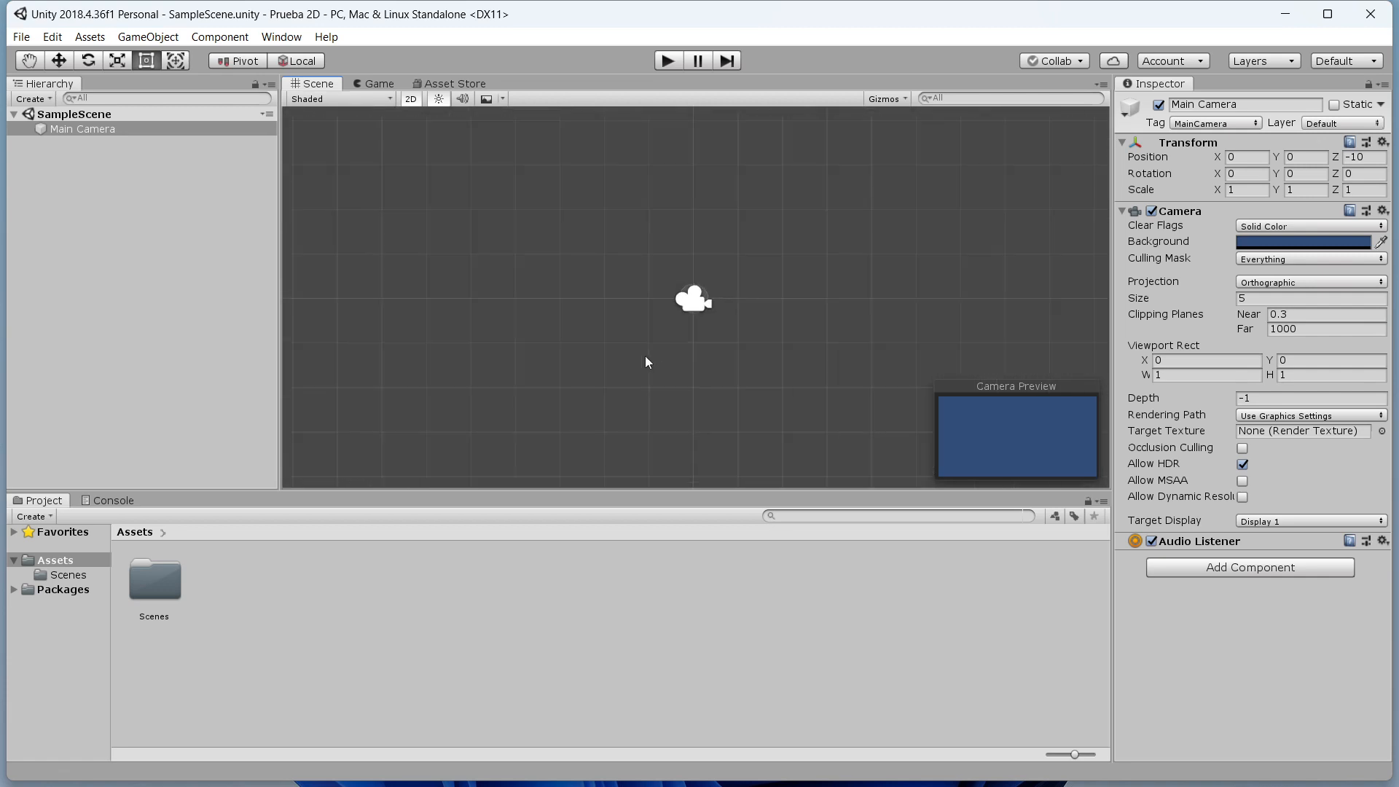
scroll(646, 357, "down", 5)
- Switch to the Prueba 3D project and zoom its scene view in and out
key("alt+Tab")
scroll(733, 317, "up", 3)
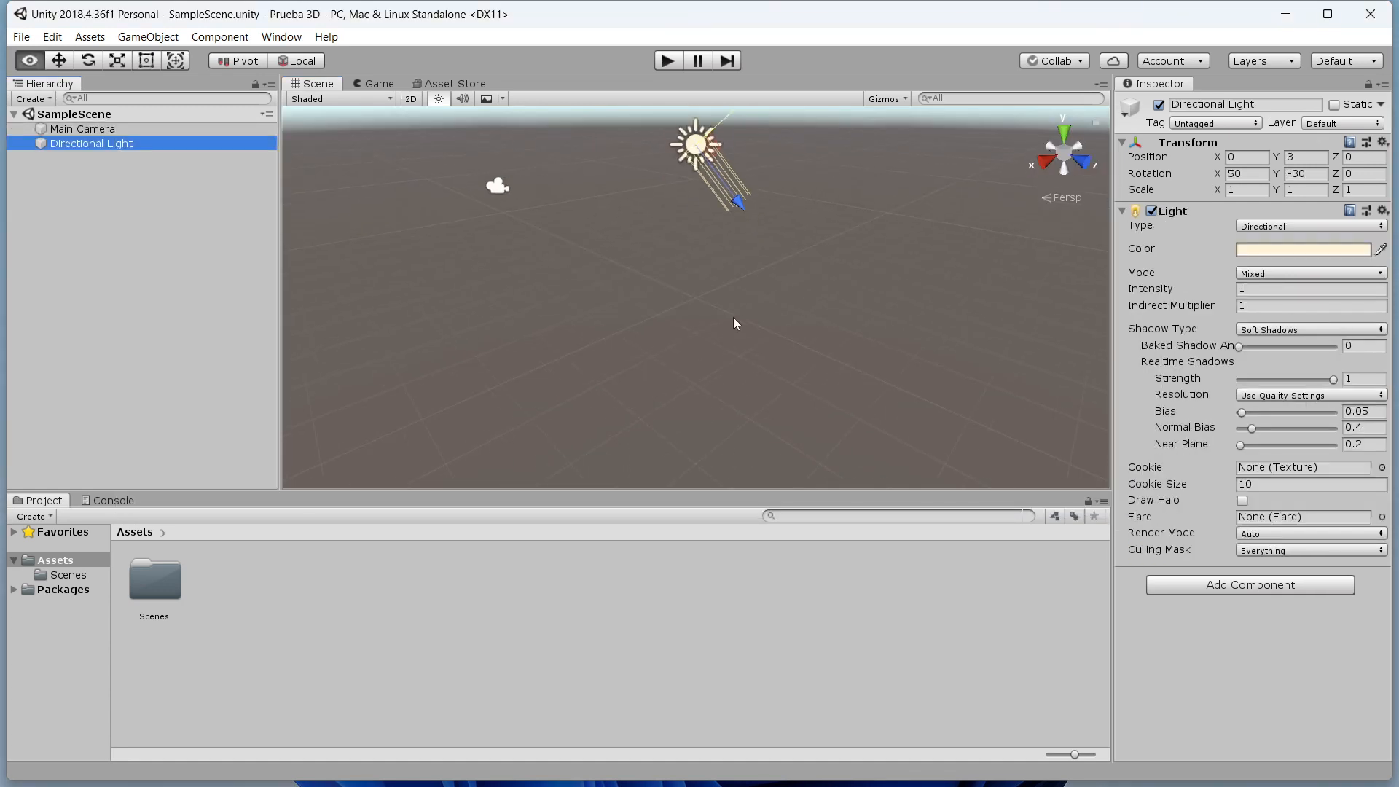
scroll(733, 317, "down", 4)
scroll(733, 317, "up", 4)
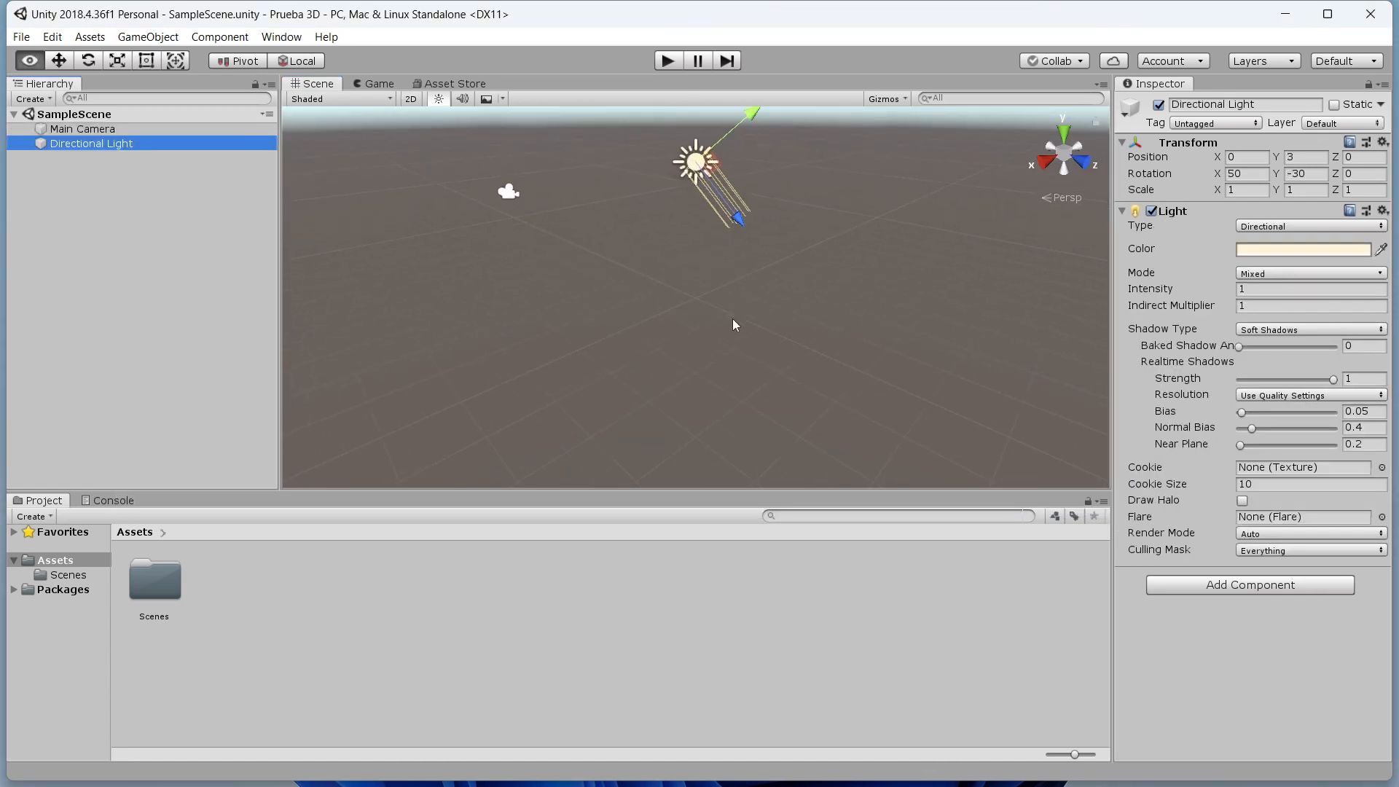
scroll(379, 160, "down", 2)
scroll(383, 175, "down", 2)
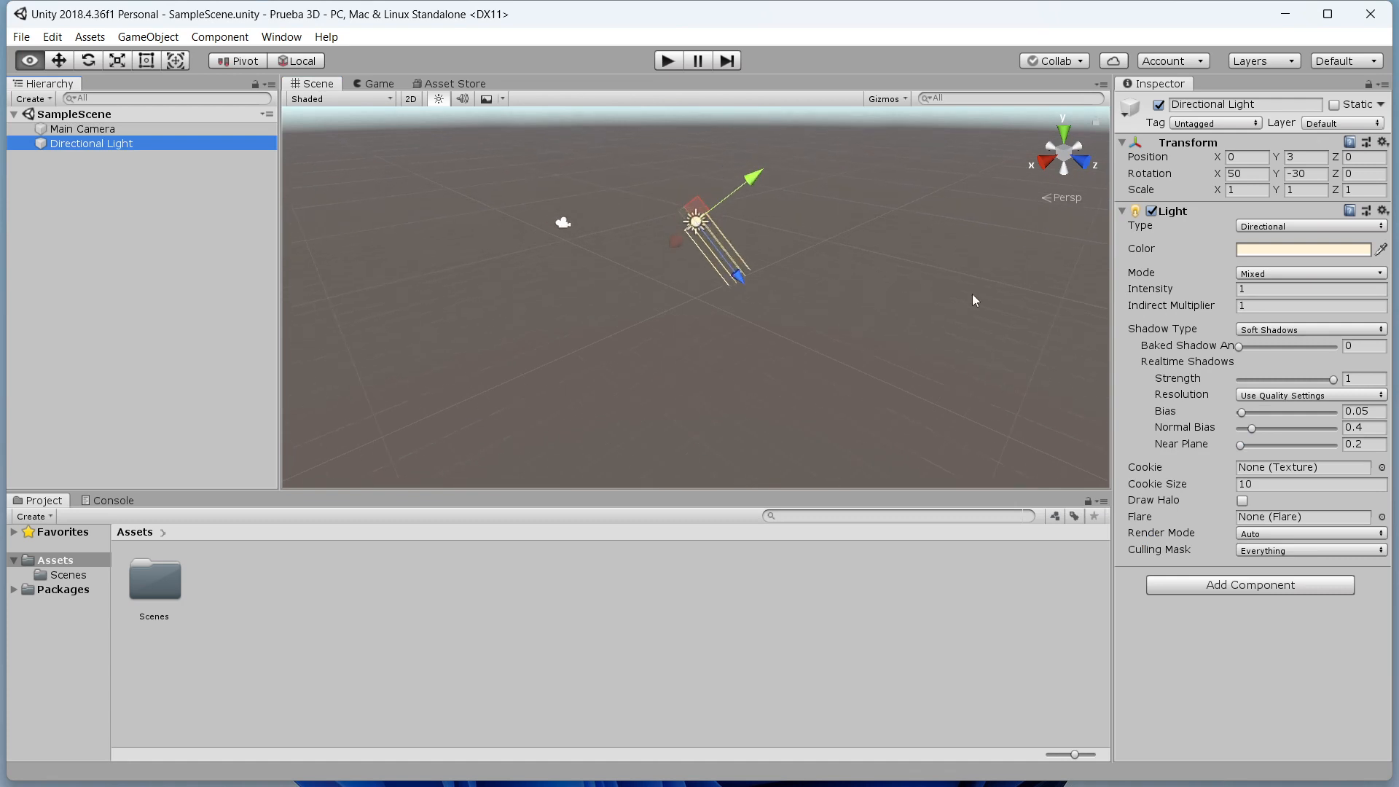
scroll(976, 295, "up", 4)
scroll(949, 289, "down", 1)
scroll(949, 287, "down", 2)
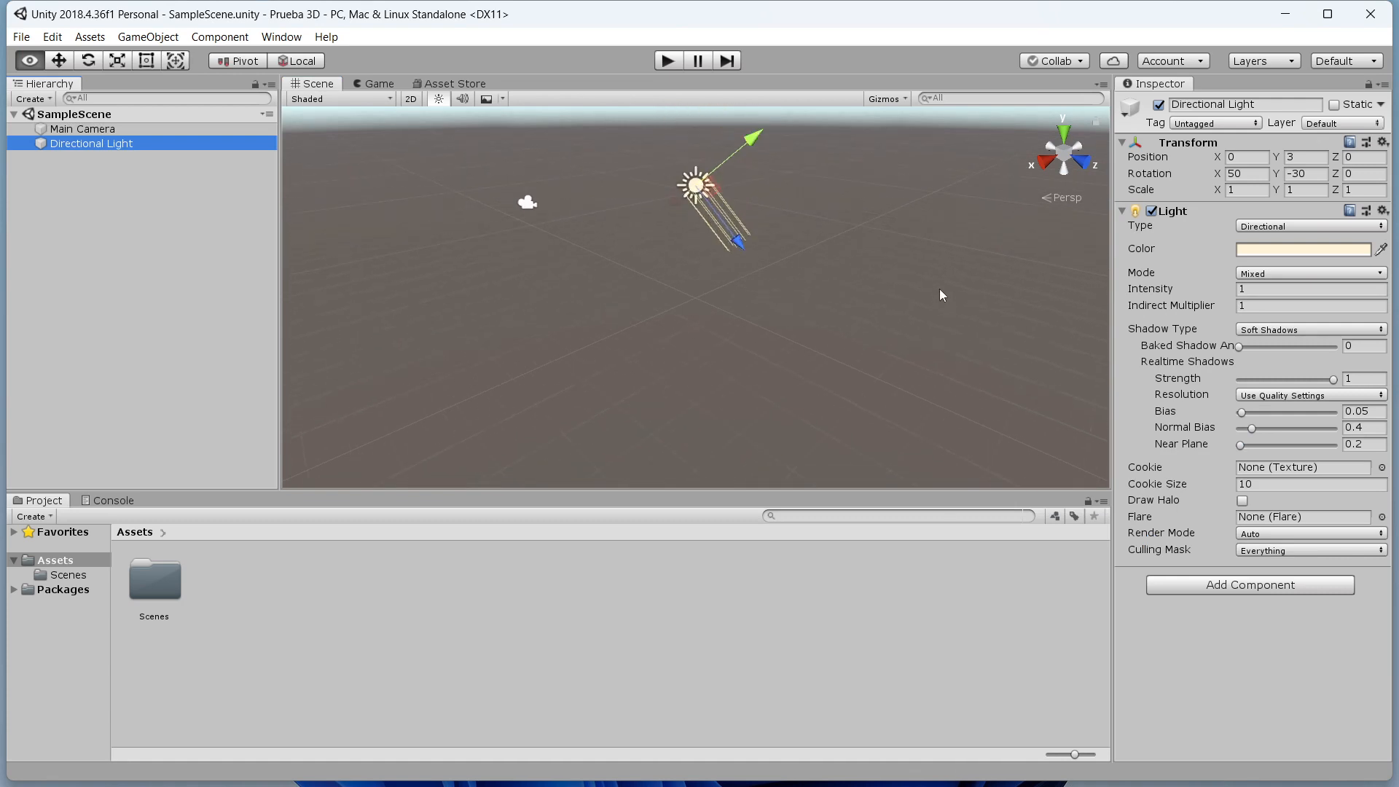
scroll(937, 287, "up", 3)
scroll(937, 287, "down", 1)
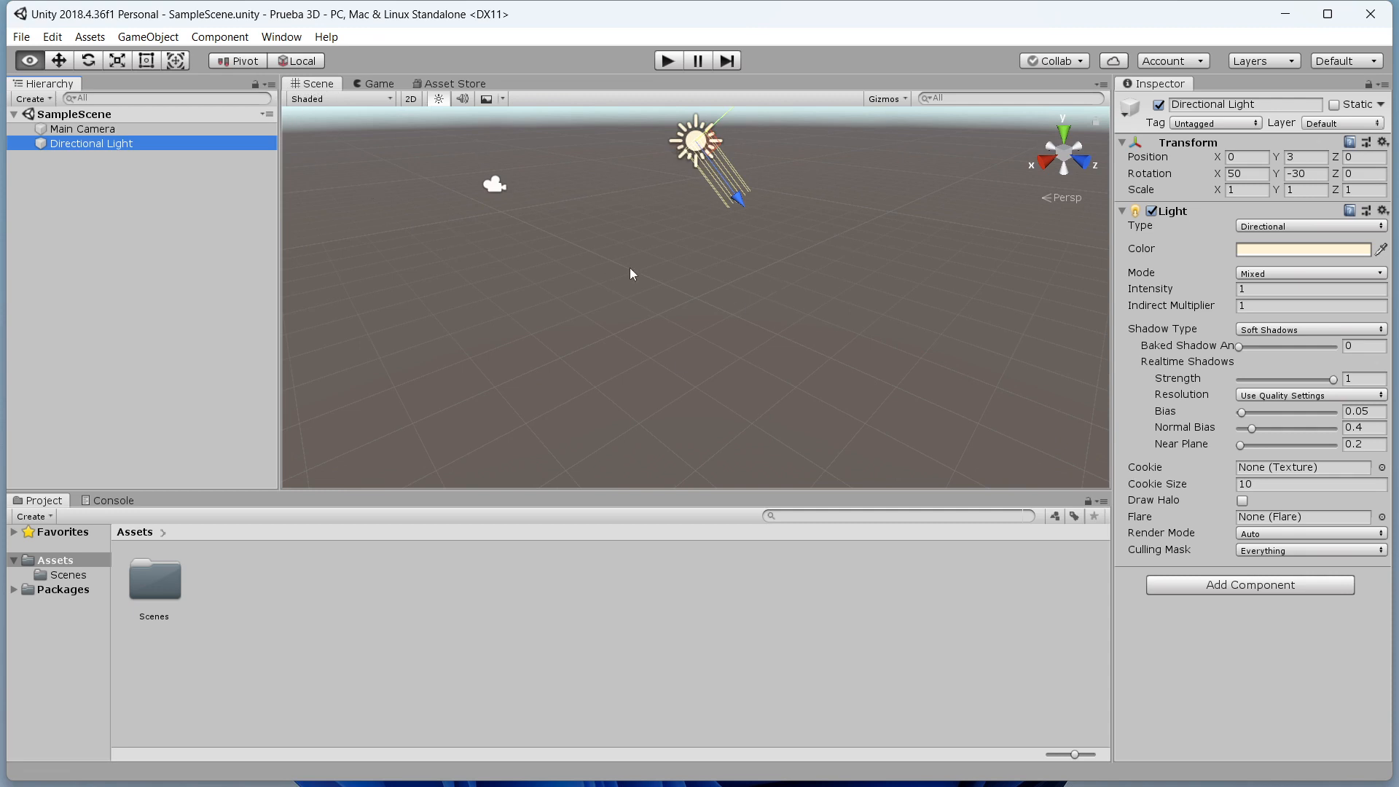
- Pan the scene view in both the Prueba 2D and Prueba 3D projects to compare sideways navigation
key("alt+Tab")
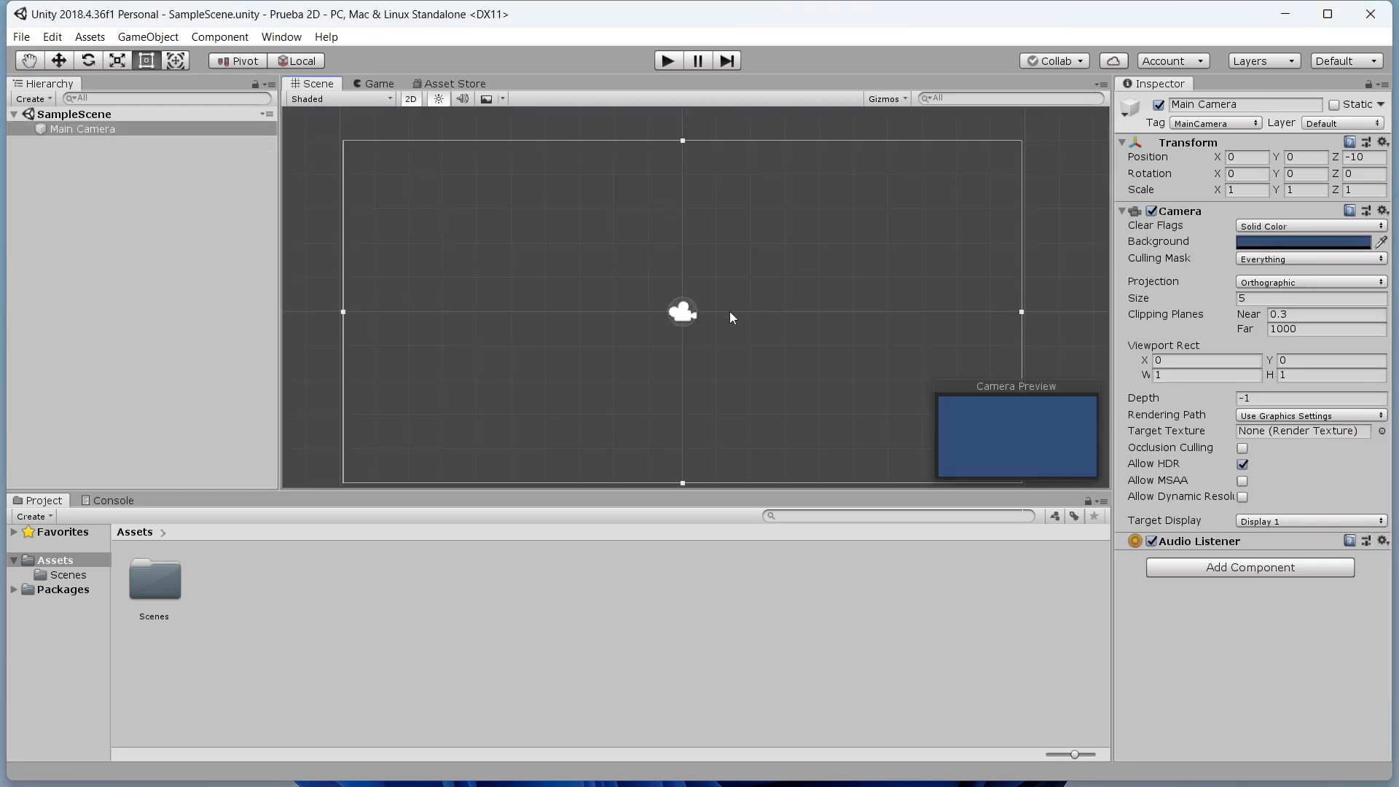
middle_click_drag(739, 274, 653, 195)
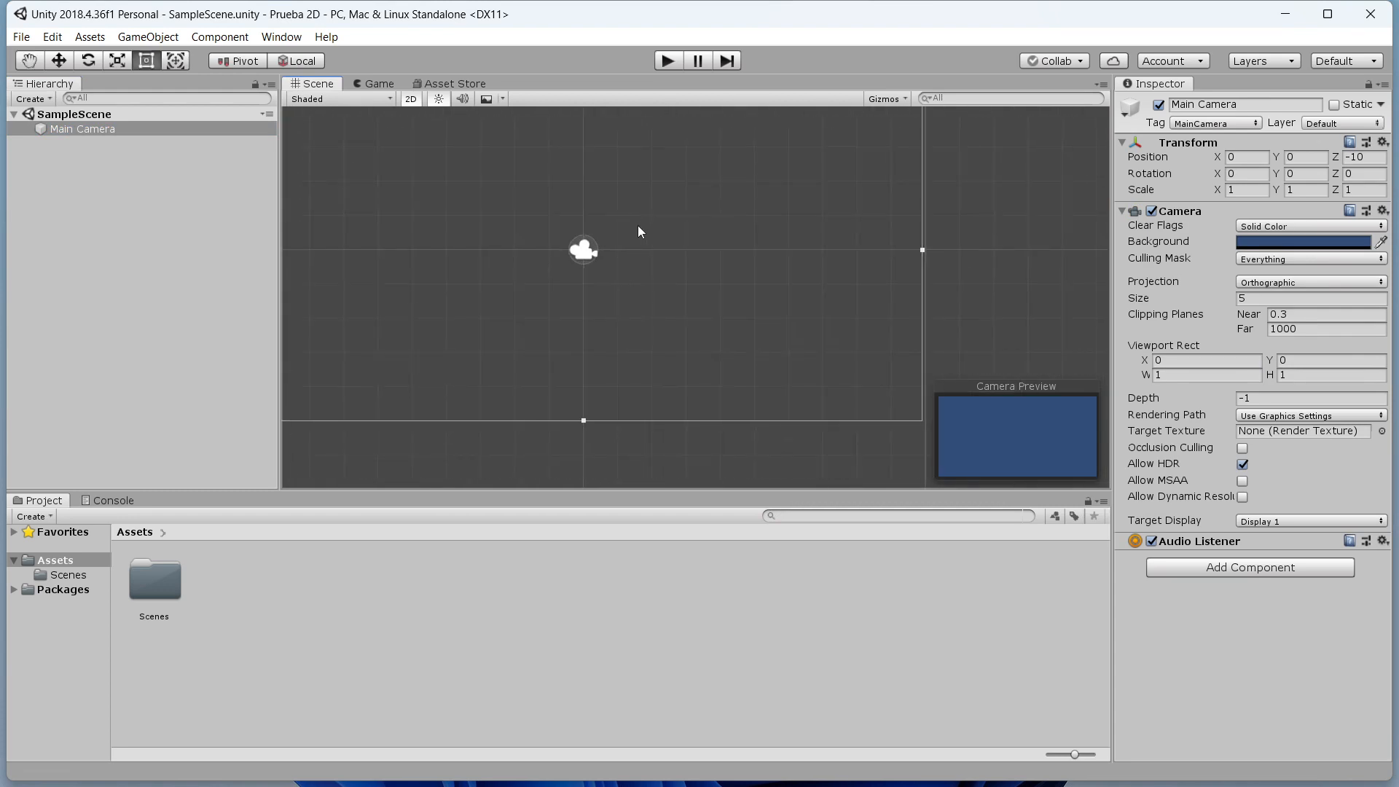
middle_click_drag(663, 242, 813, 300)
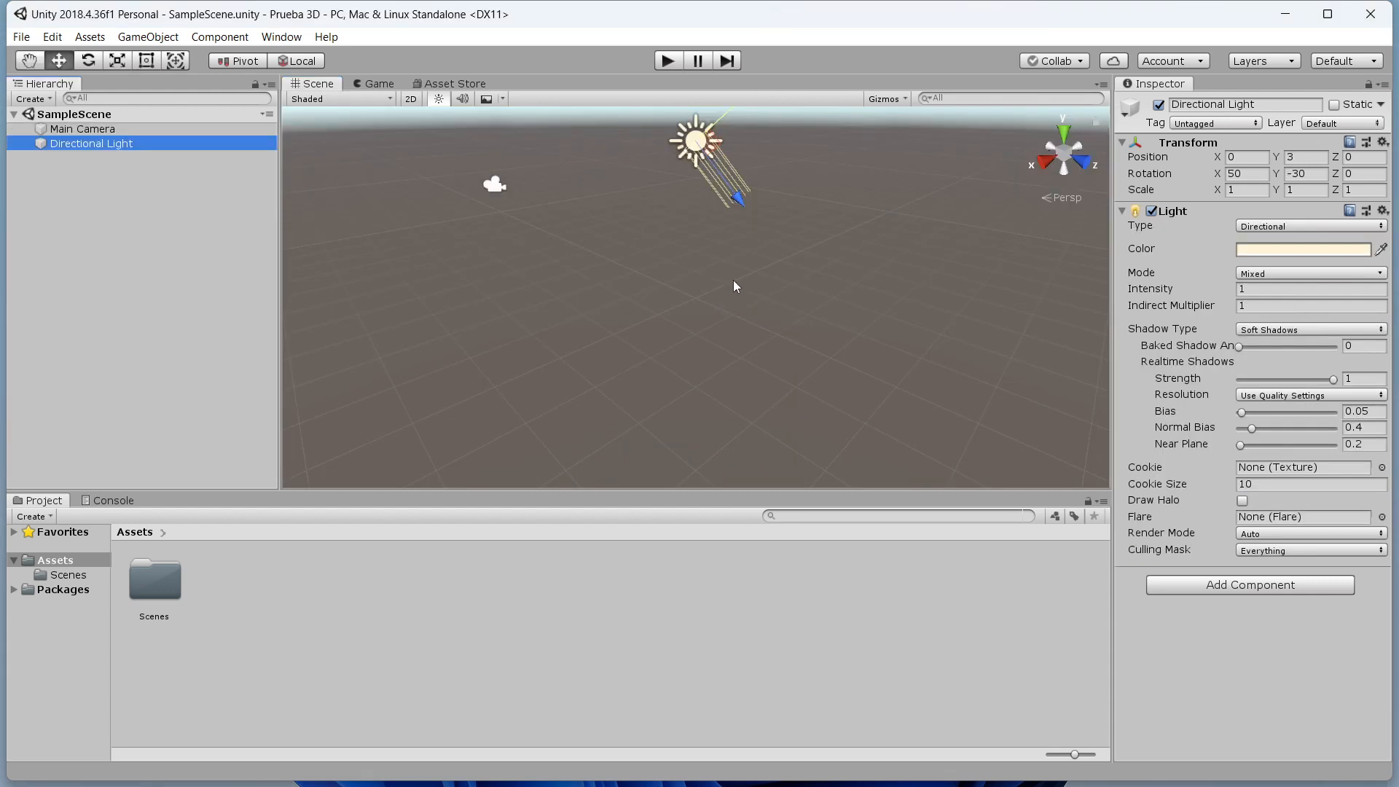
middle_click_drag(736, 284, 693, 334)
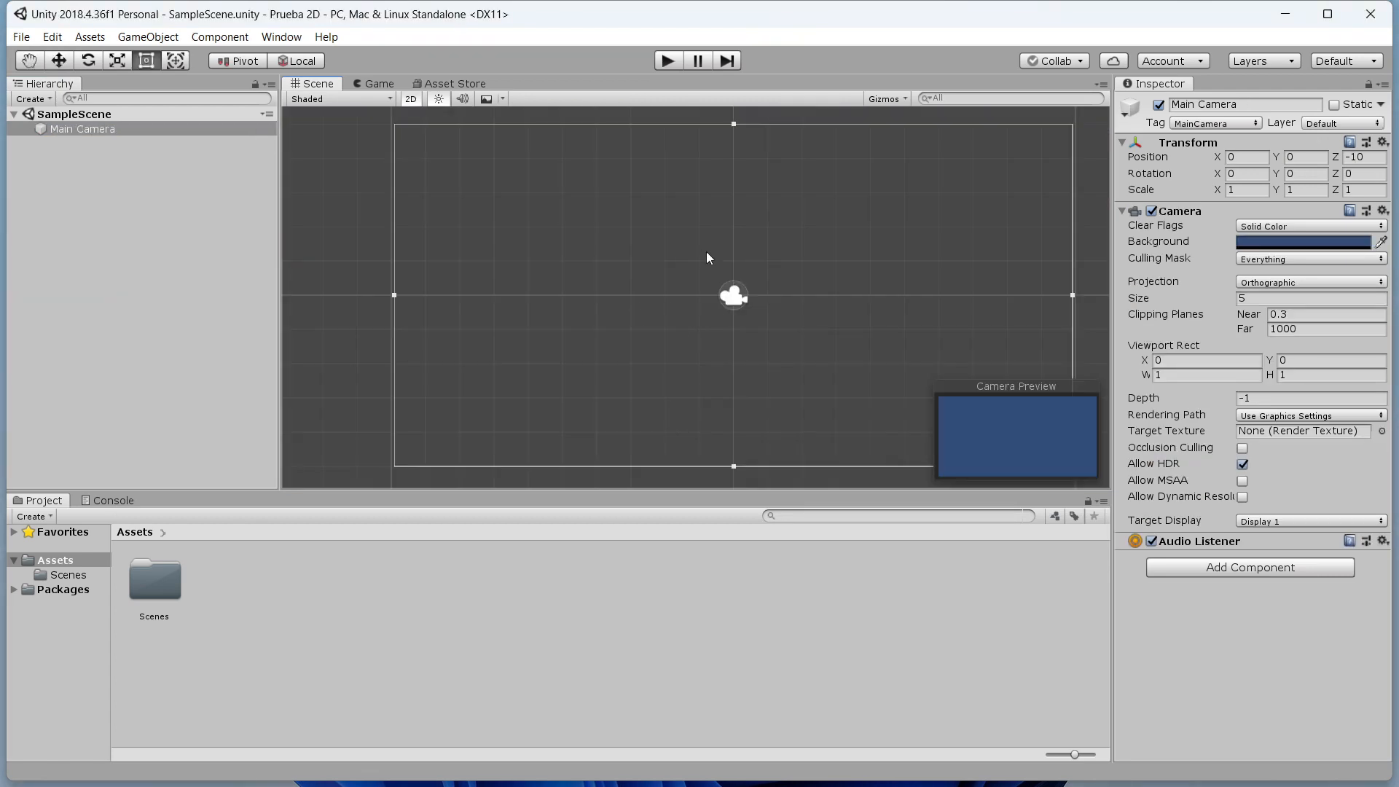
middle_click_drag(719, 242, 690, 210)
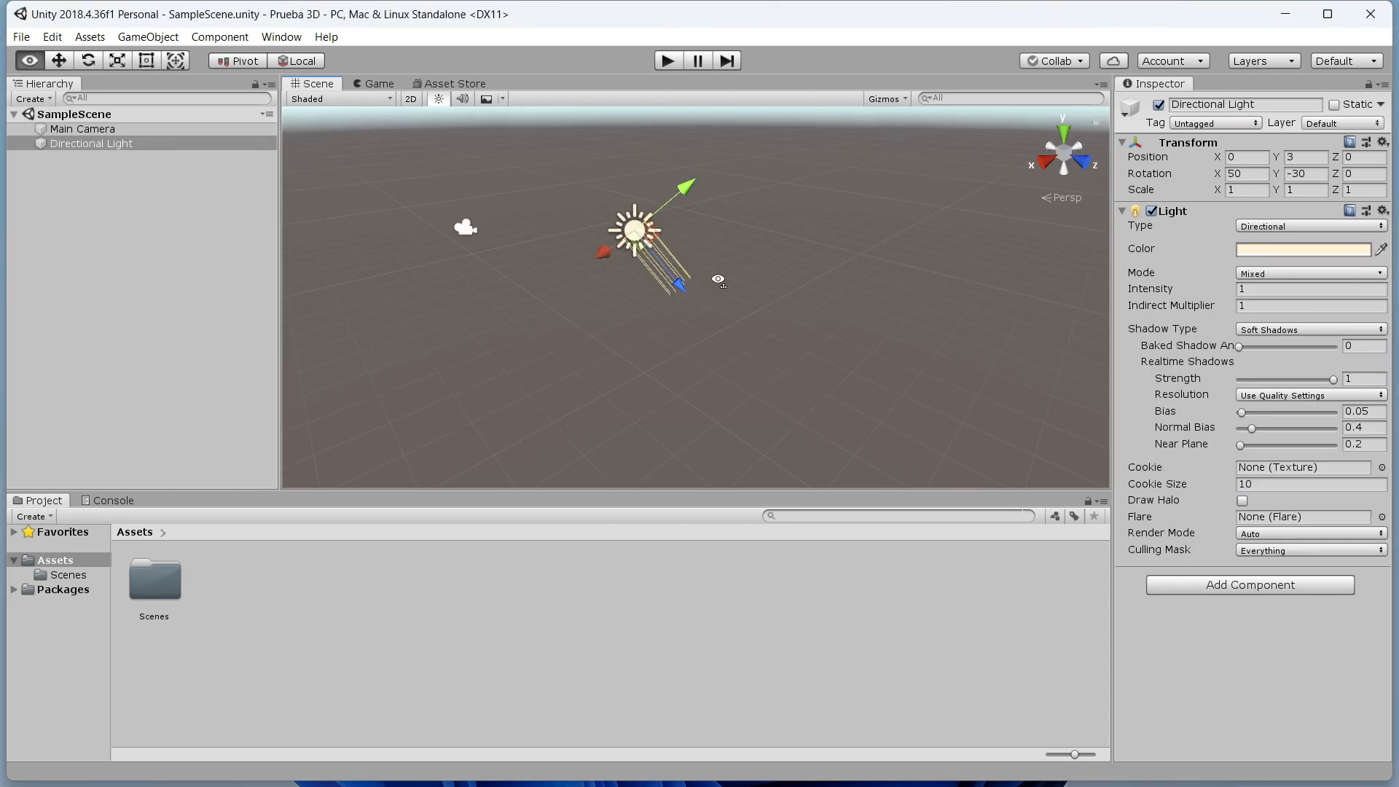
- Look around the Prueba 3D scene by rotating the scene view in different directions
right_click_drag(717, 279, 545, 479)
right_click_drag(974, 416, 714, 276)
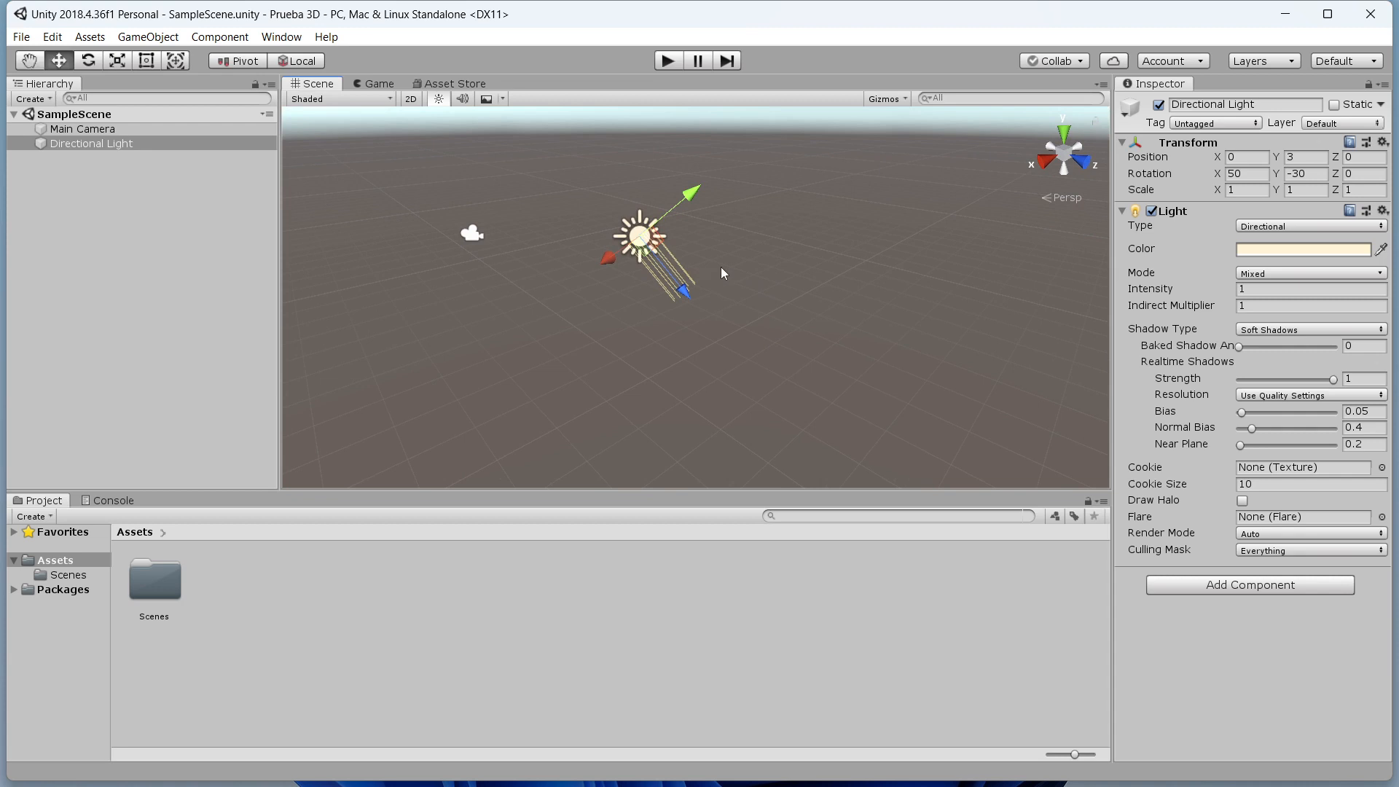
right_click_drag(721, 262, 759, 232)
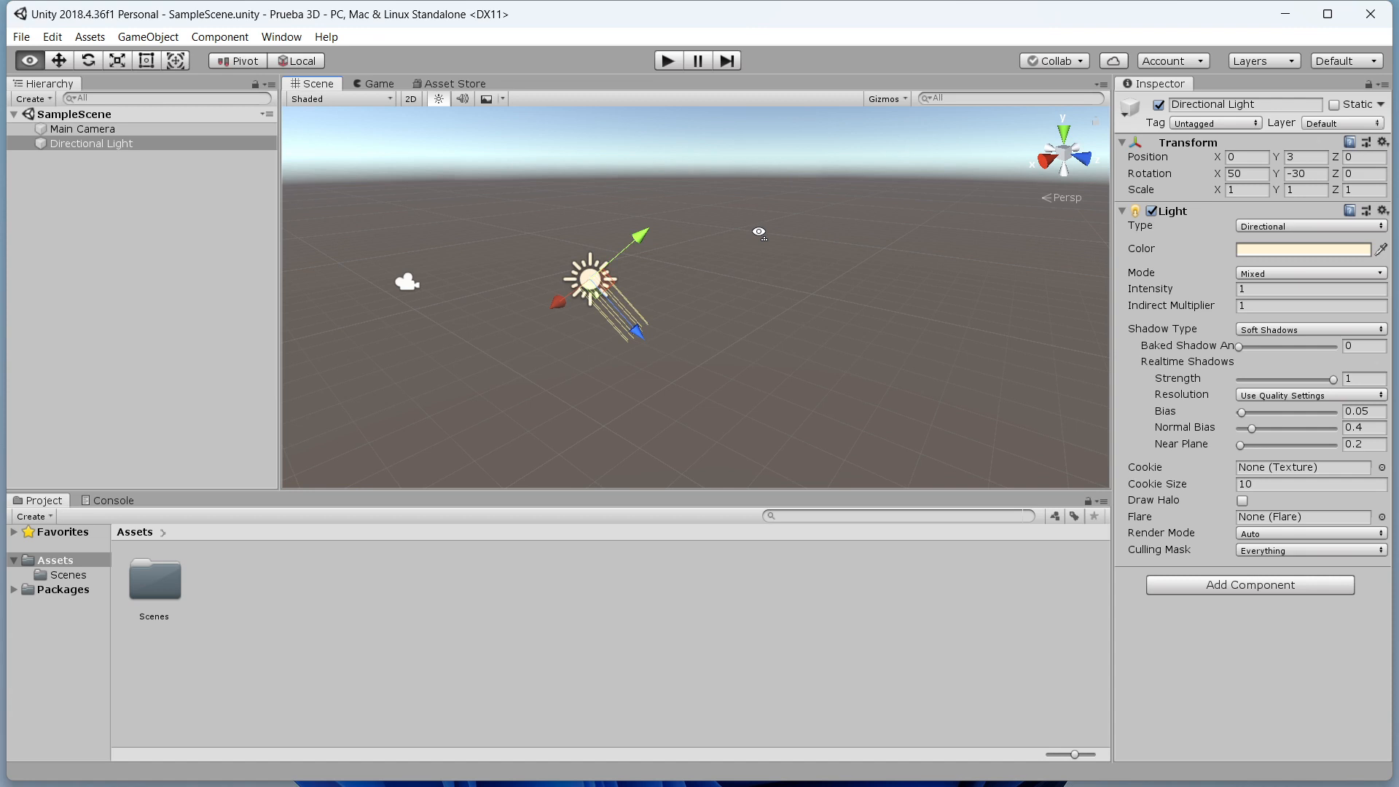
- Fly through the Prueba 3D scene, moving sideways and forward while turning the view around the Directional Light
right_click_drag(752, 233, 669, 250)
key("a")
key("d")
key("a")
key("d")
key("a")
key("d")
key("a")
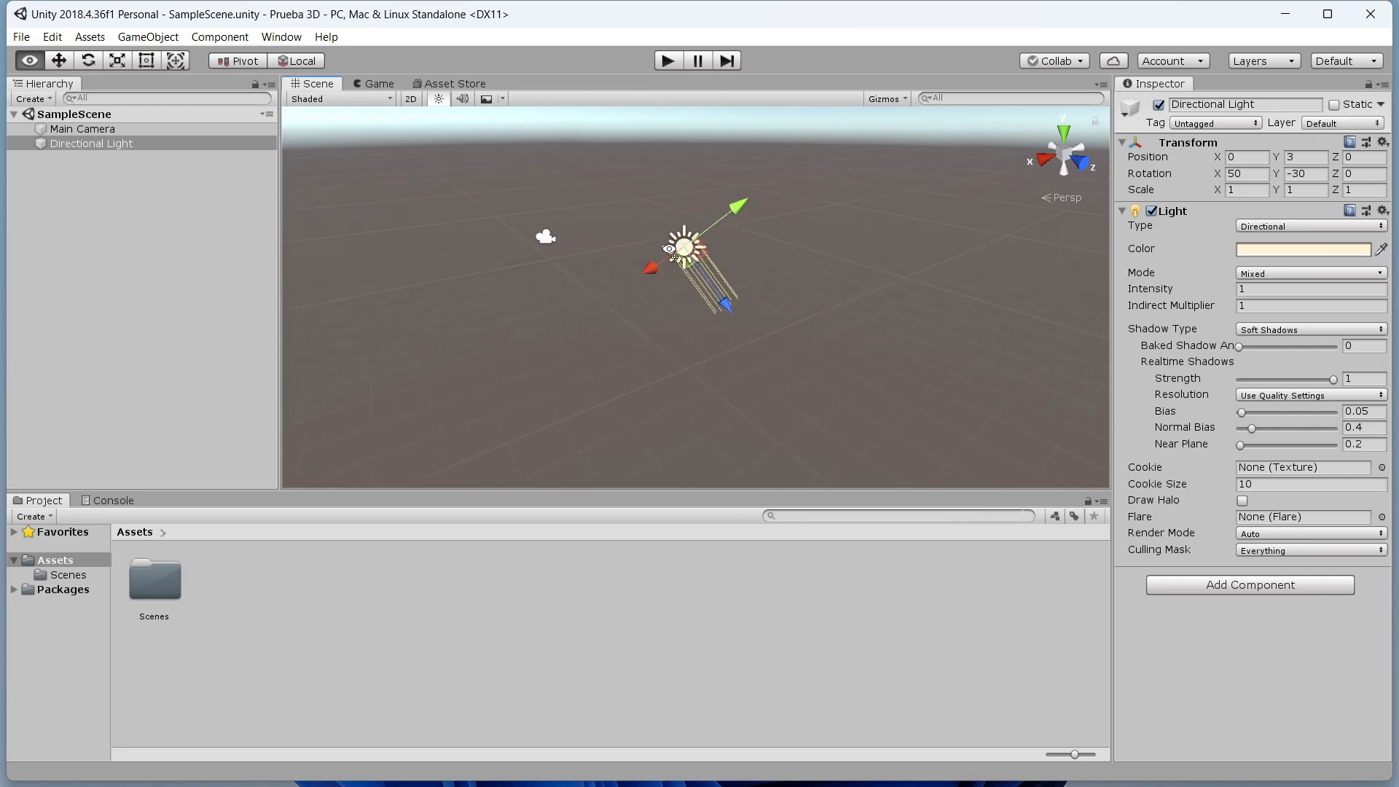
right_click_drag(669, 250, 784, 295)
key("w")
key("a")
key("d")
right_click_drag(689, 312, 782, 272)
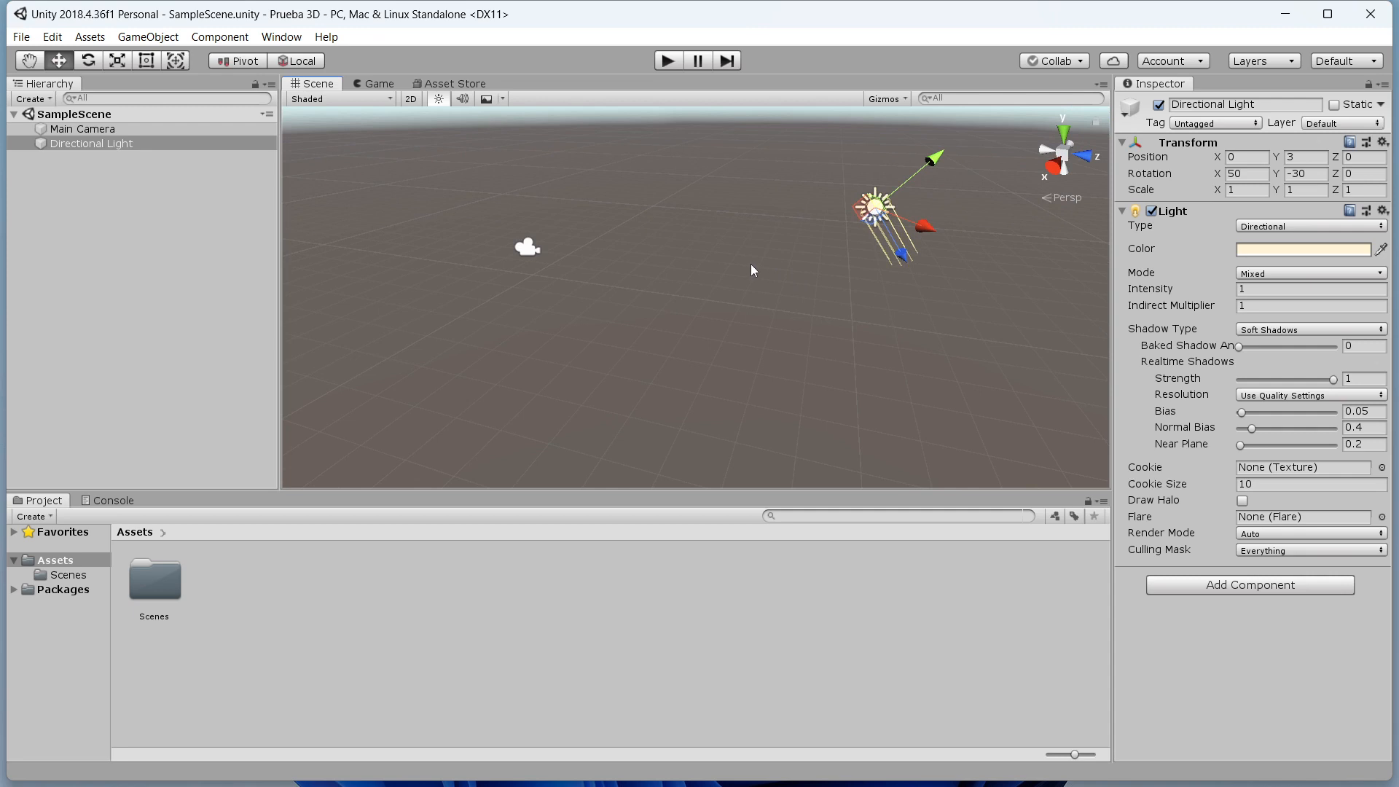
- Frame the Main Camera in the scene view and orbit around it to view it from several sides
left_click(527, 247)
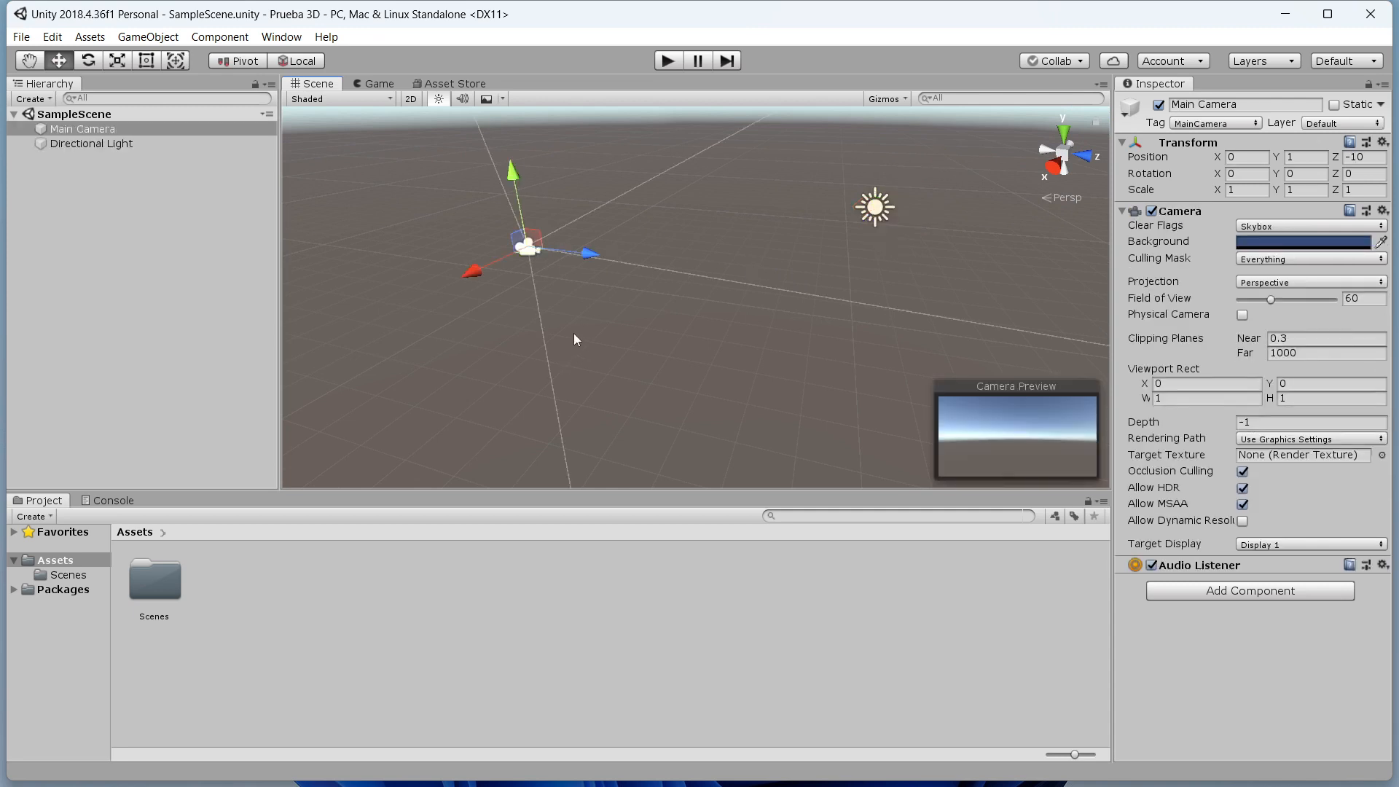
key("f")
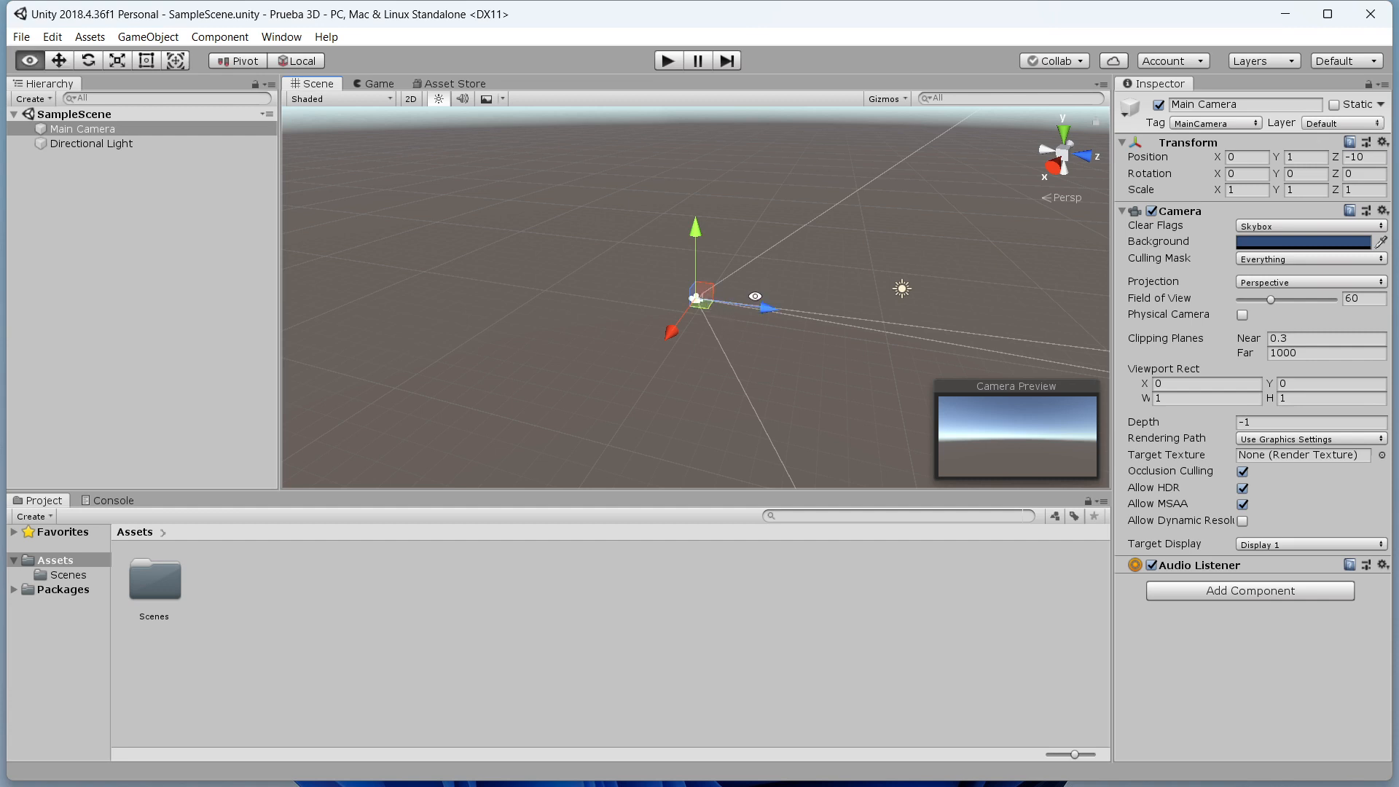
left_click_drag(742, 332, 435, 302, "alt")
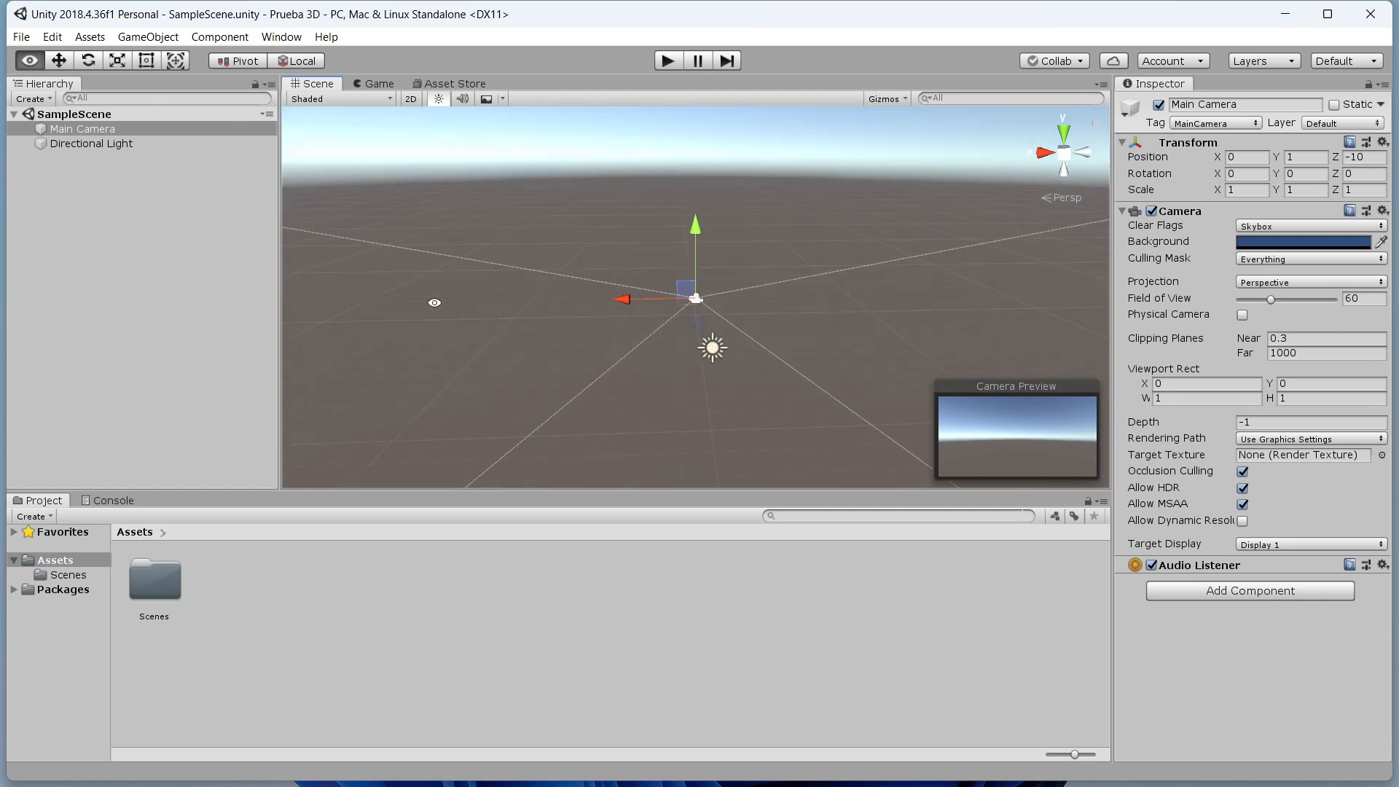
scroll(685, 316, "up", 3)
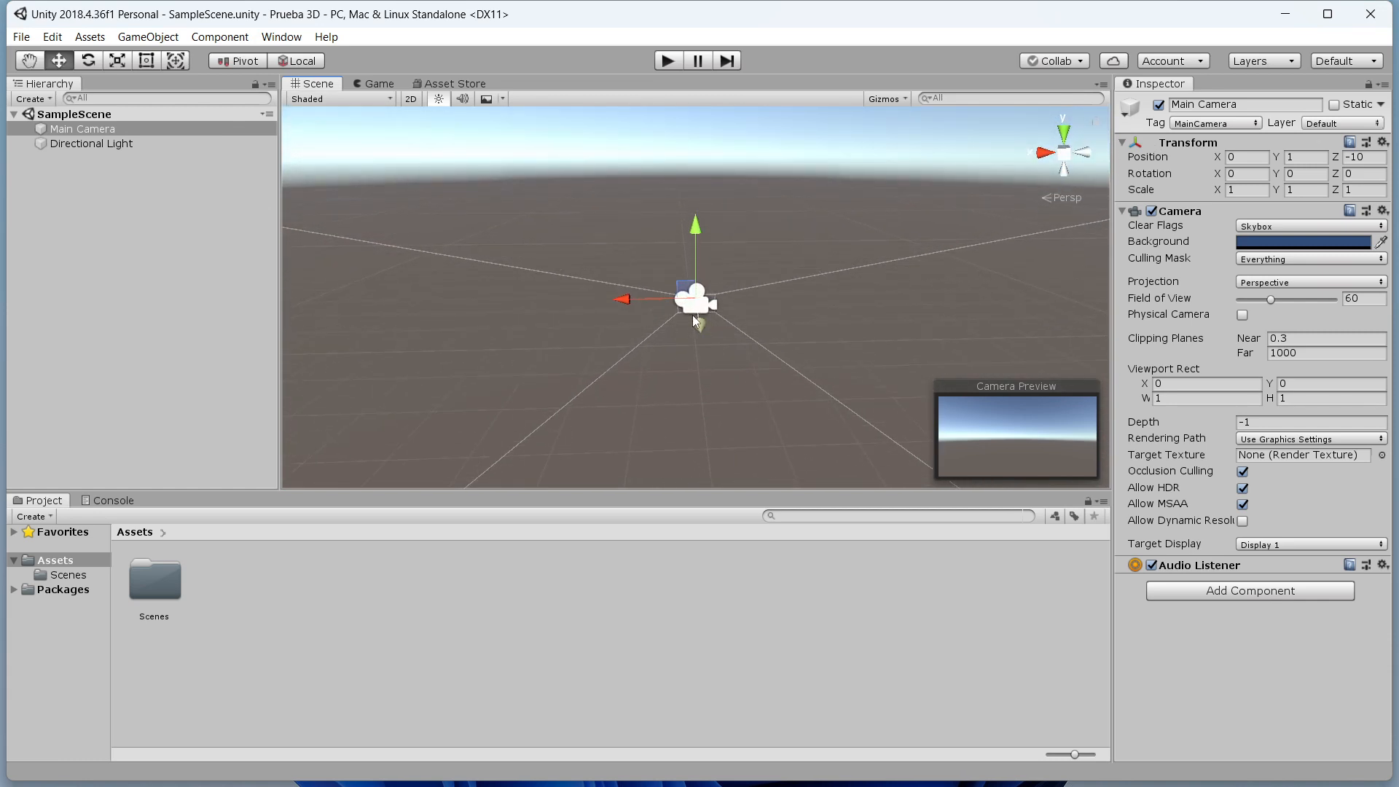
scroll(663, 295, "up", 1)
left_click_drag(684, 309, 186, 315, "alt")
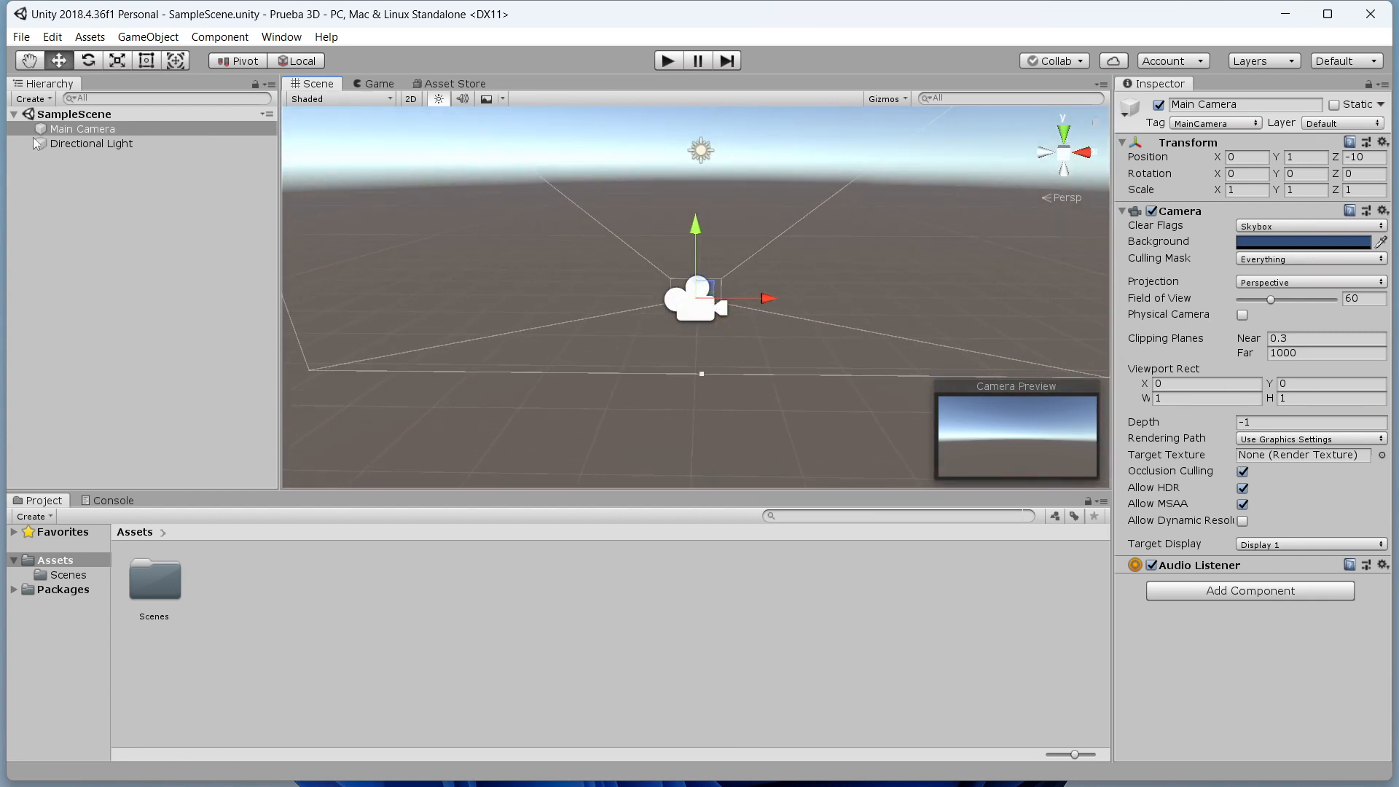
- Frame the Directional Light in the scene view and orbit around it to examine it from different angles
left_click(701, 151)
key("f")
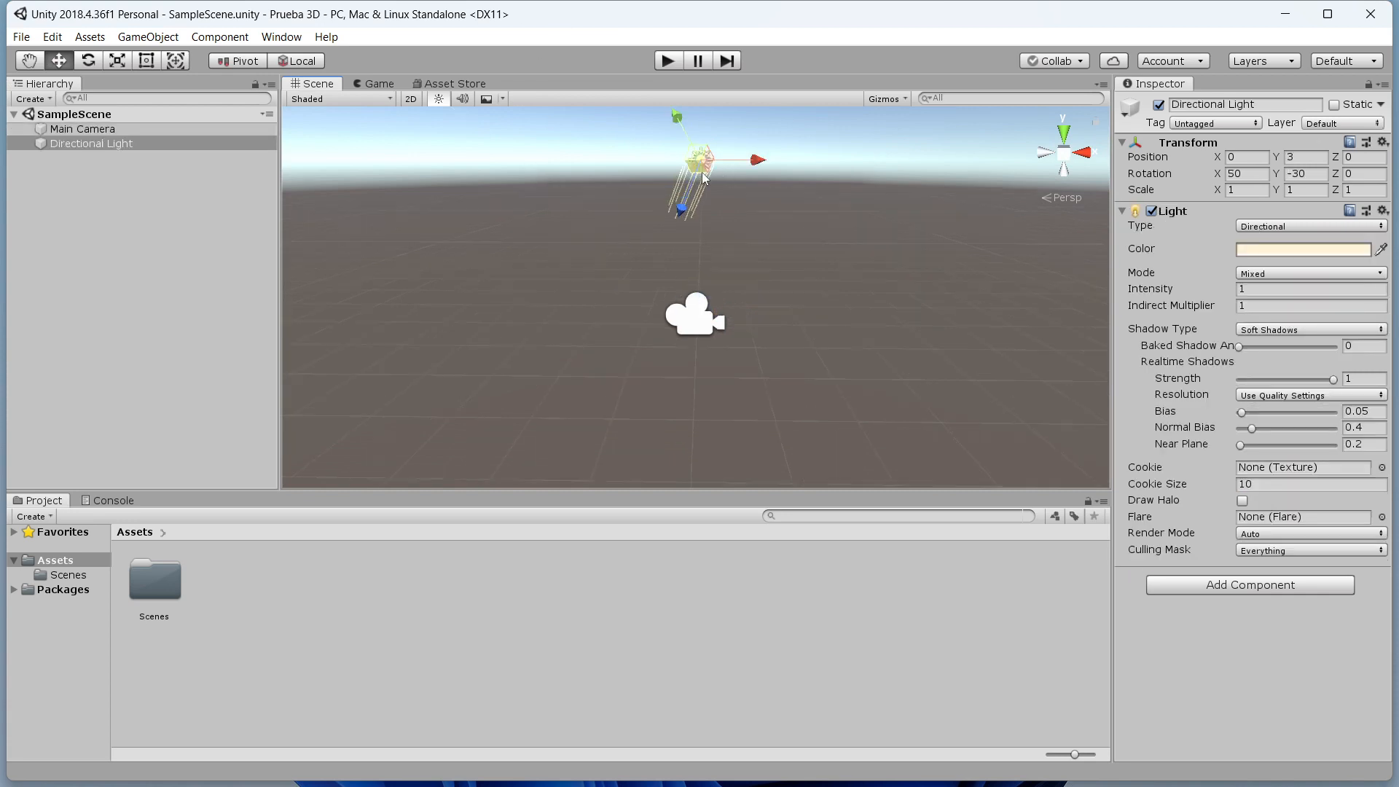
left_click_drag(825, 284, 928, 379, "alt")
scroll(745, 318, "up", 5)
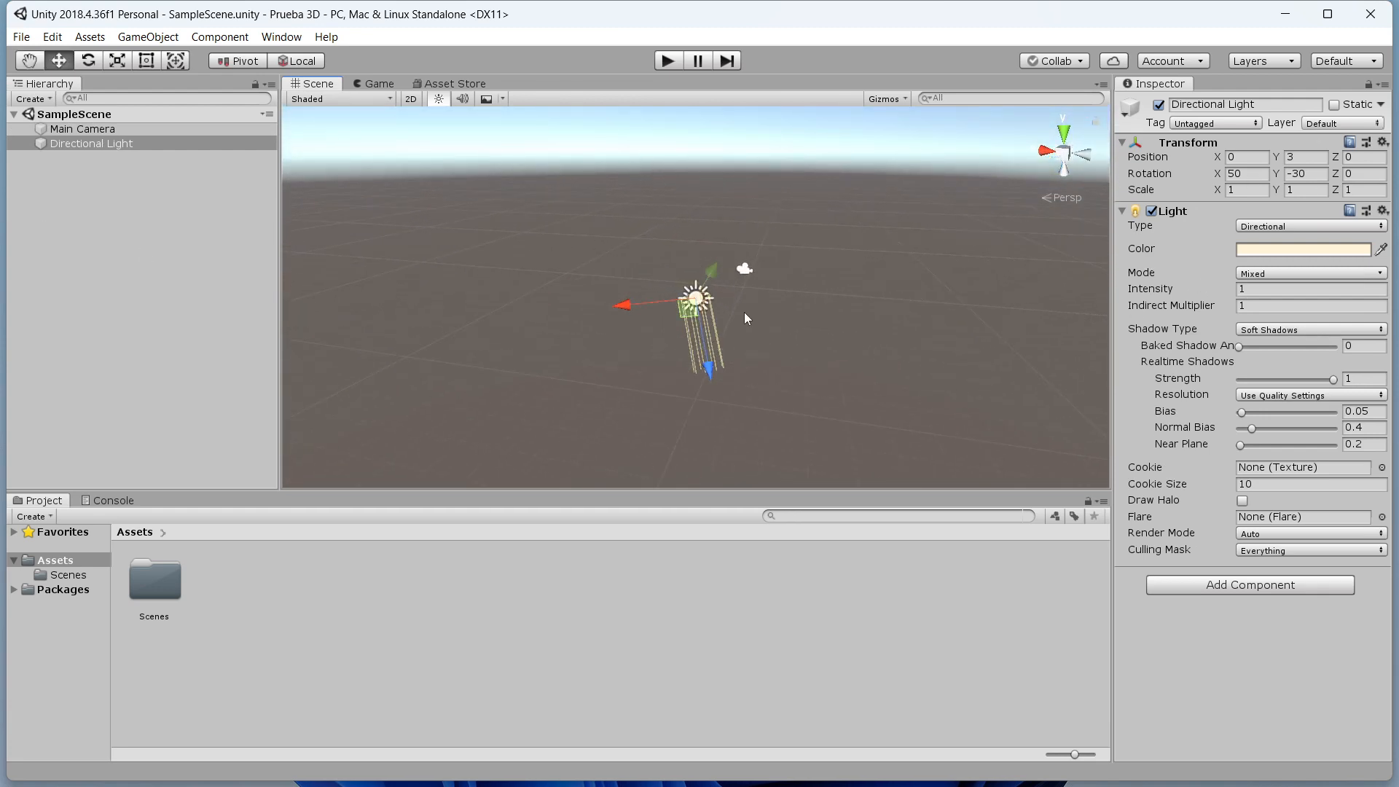
left_click_drag(752, 308, 466, 394, "alt")
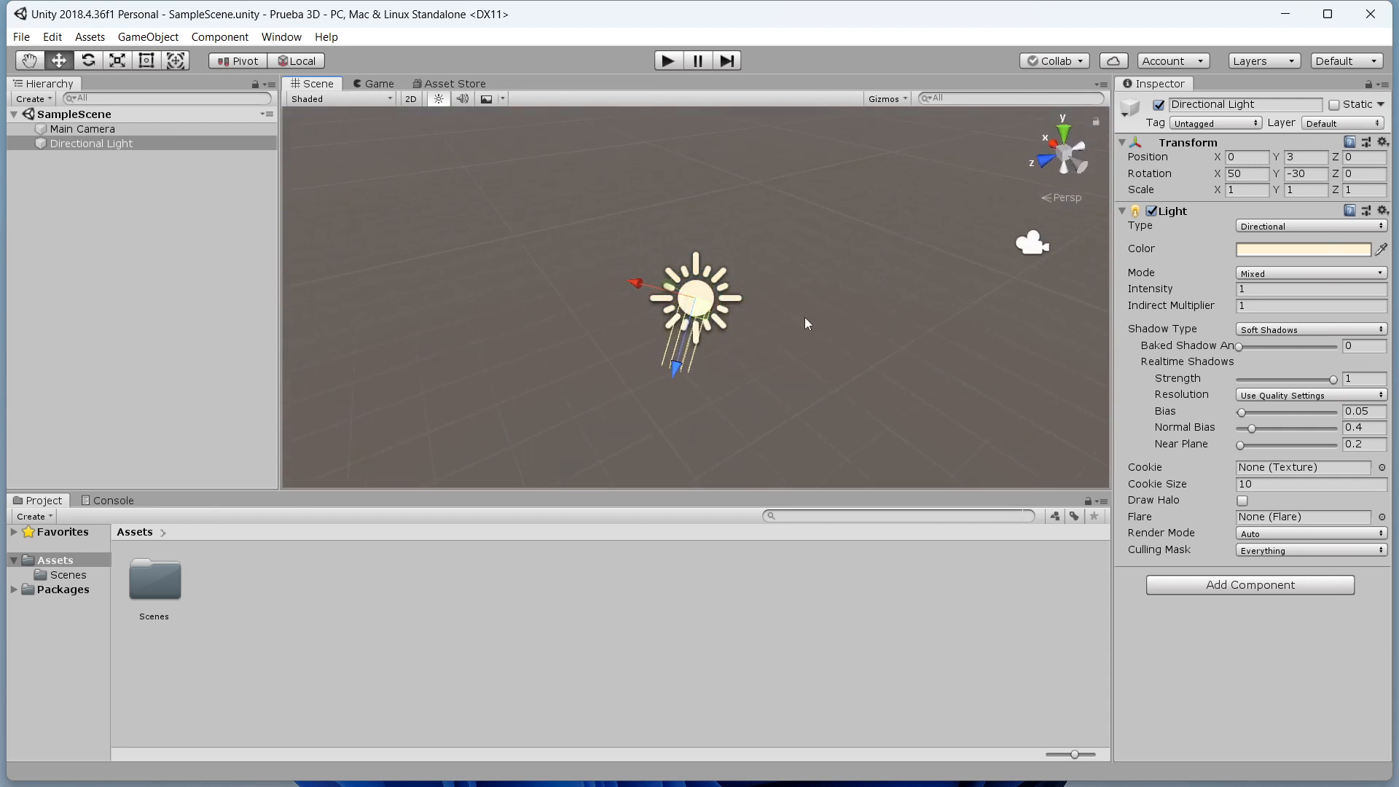
- Pan the scene view to a point away from the Directional Light and compare orbiting there with turning the view in place
scroll(804, 319, "down", 4)
middle_click_drag(896, 310, 750, 288)
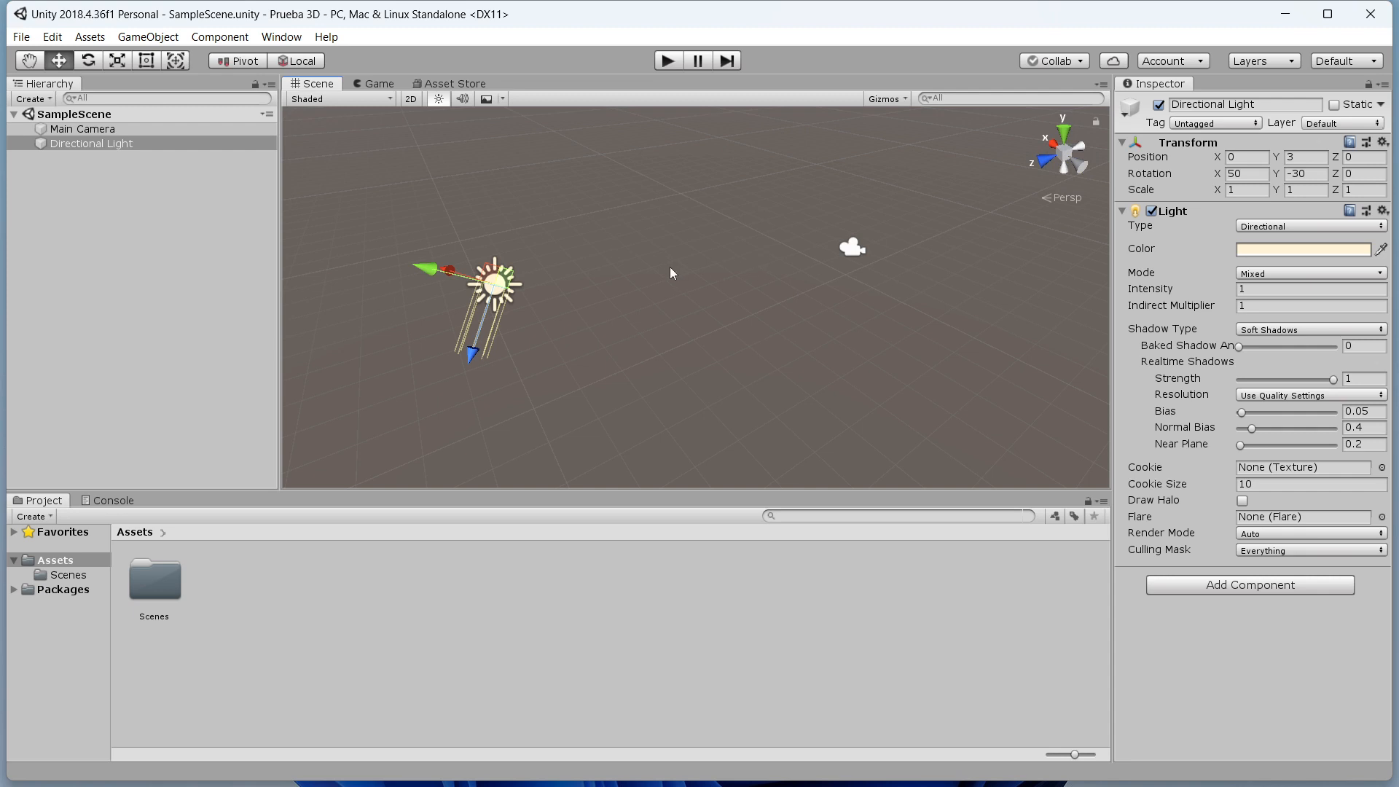
left_click_drag(656, 281, 1040, 209, "alt")
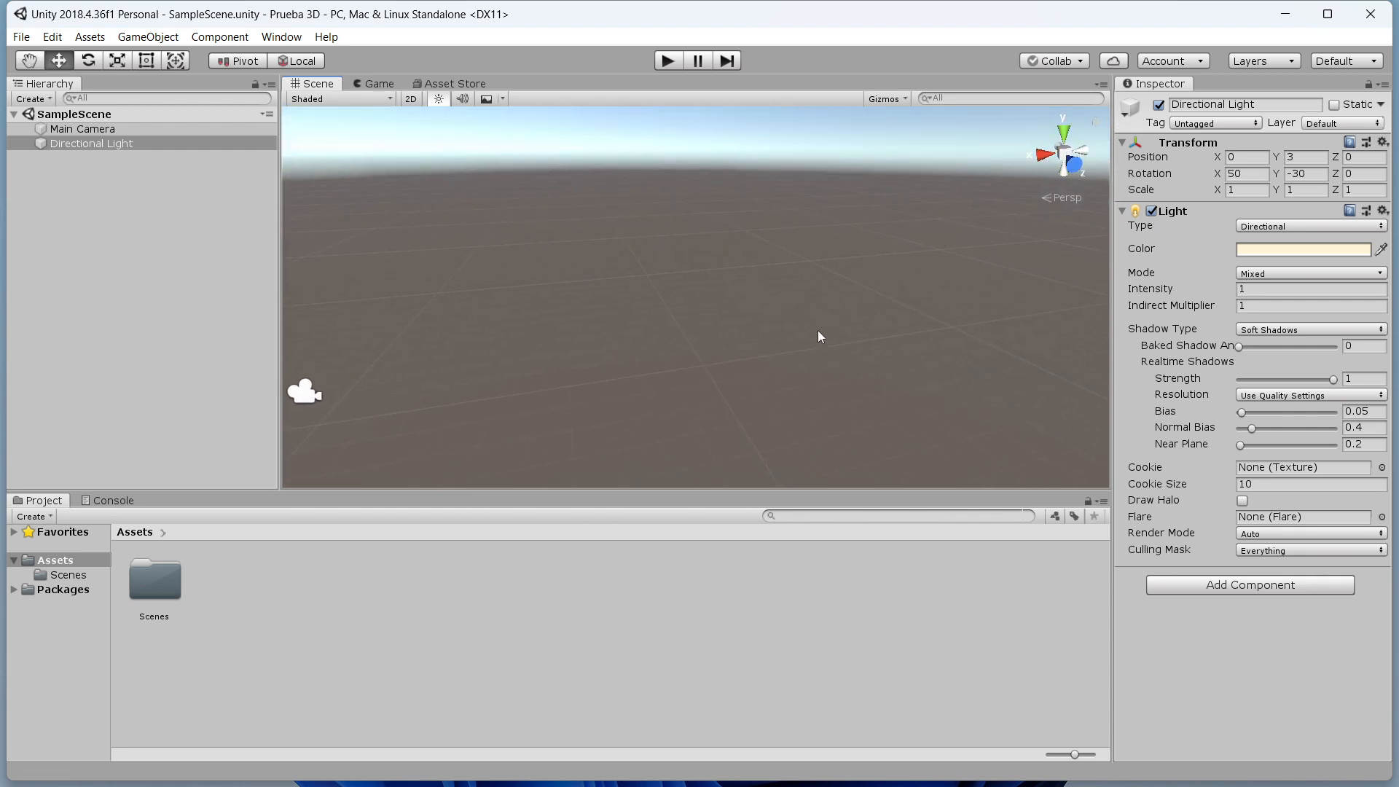
left_click_drag(819, 333, 992, 265, "alt")
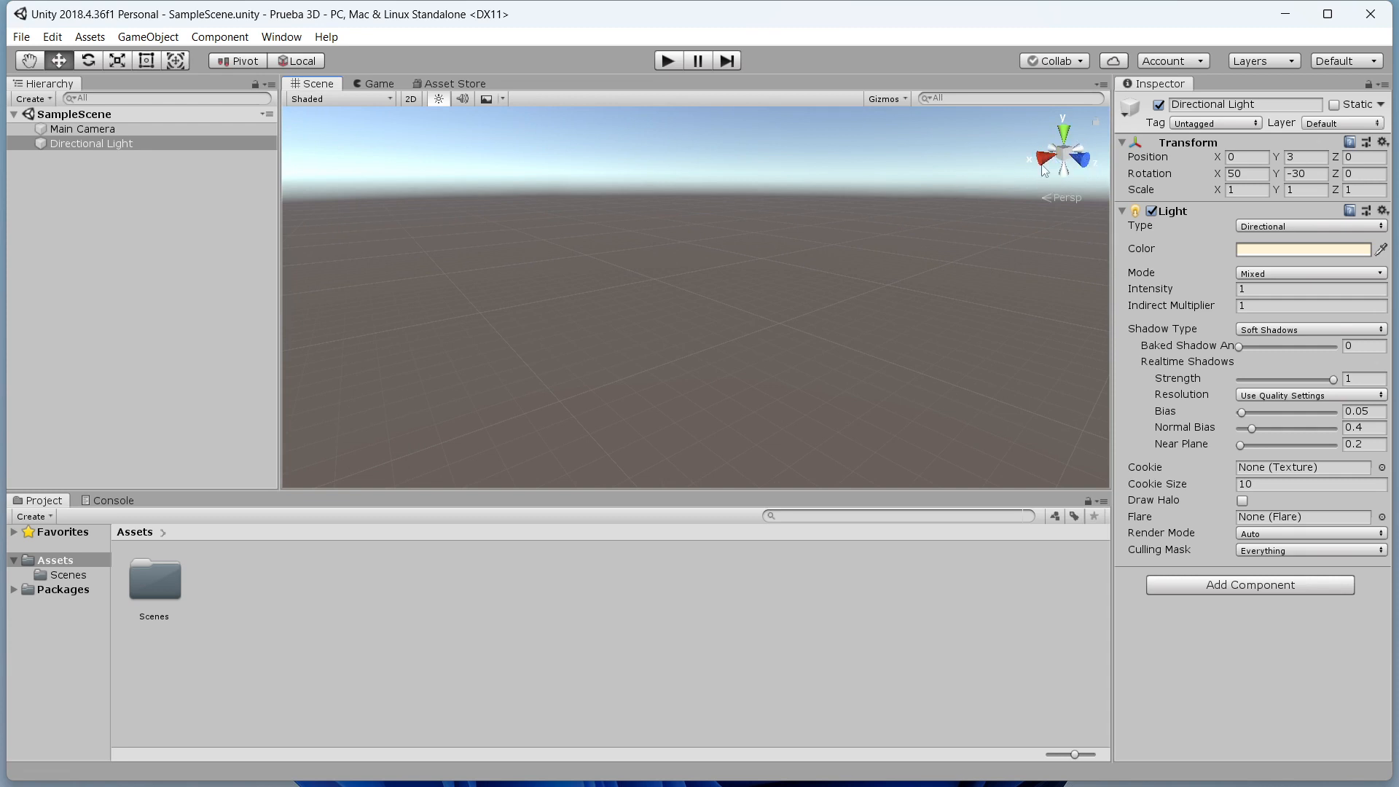
left_click_drag(666, 293, 622, 360, "alt")
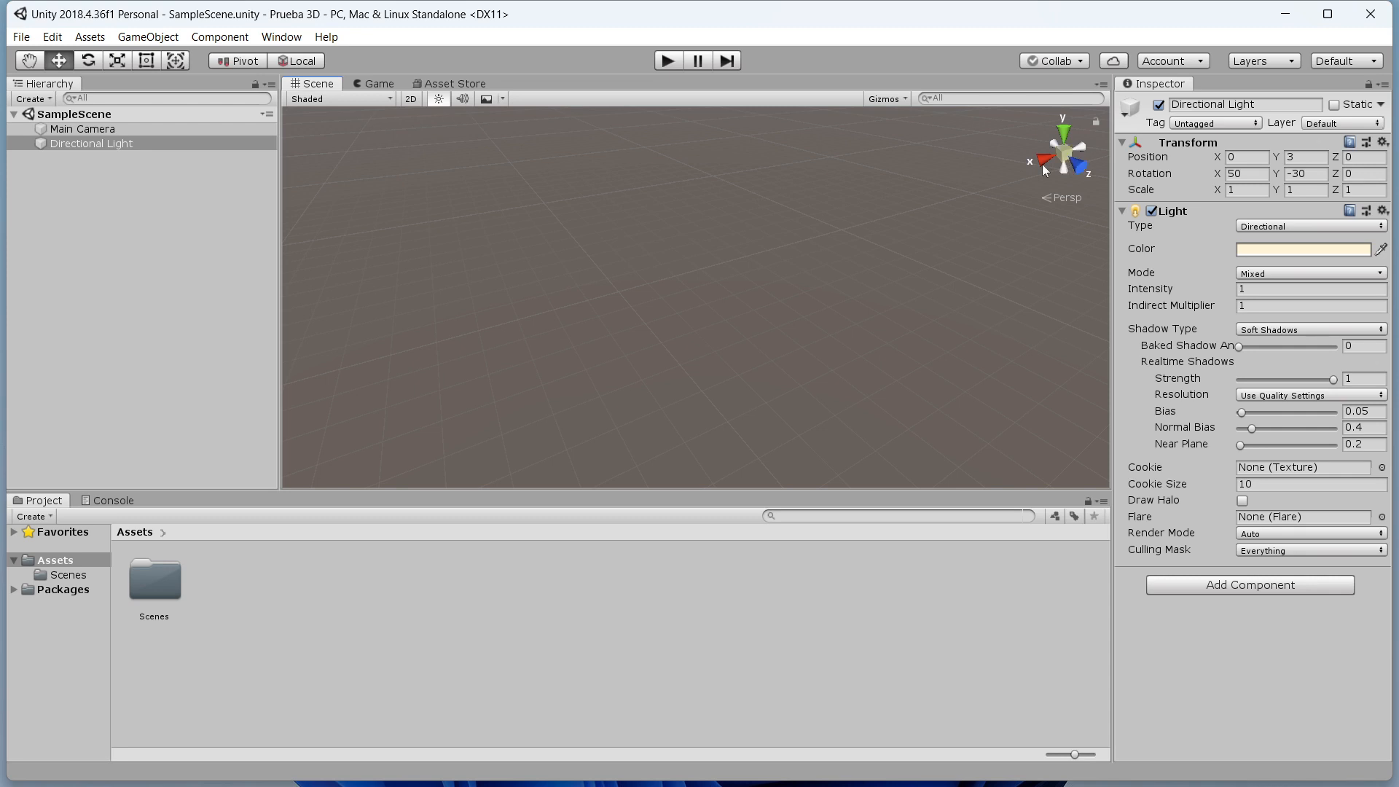
right_click_drag(758, 281, 348, 277)
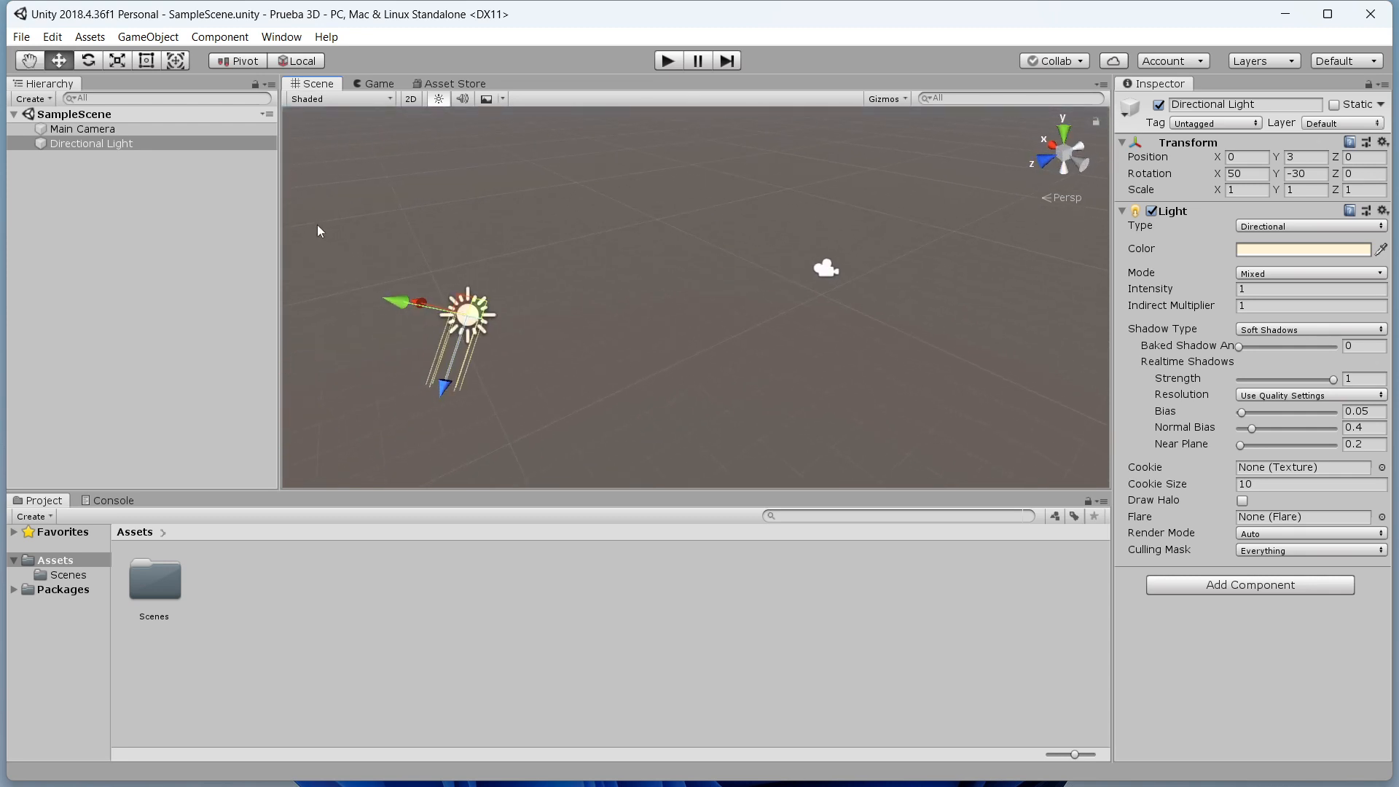
- Set the Directional Light's Y position to 0 and frame it in the scene view
left_click(117, 131)
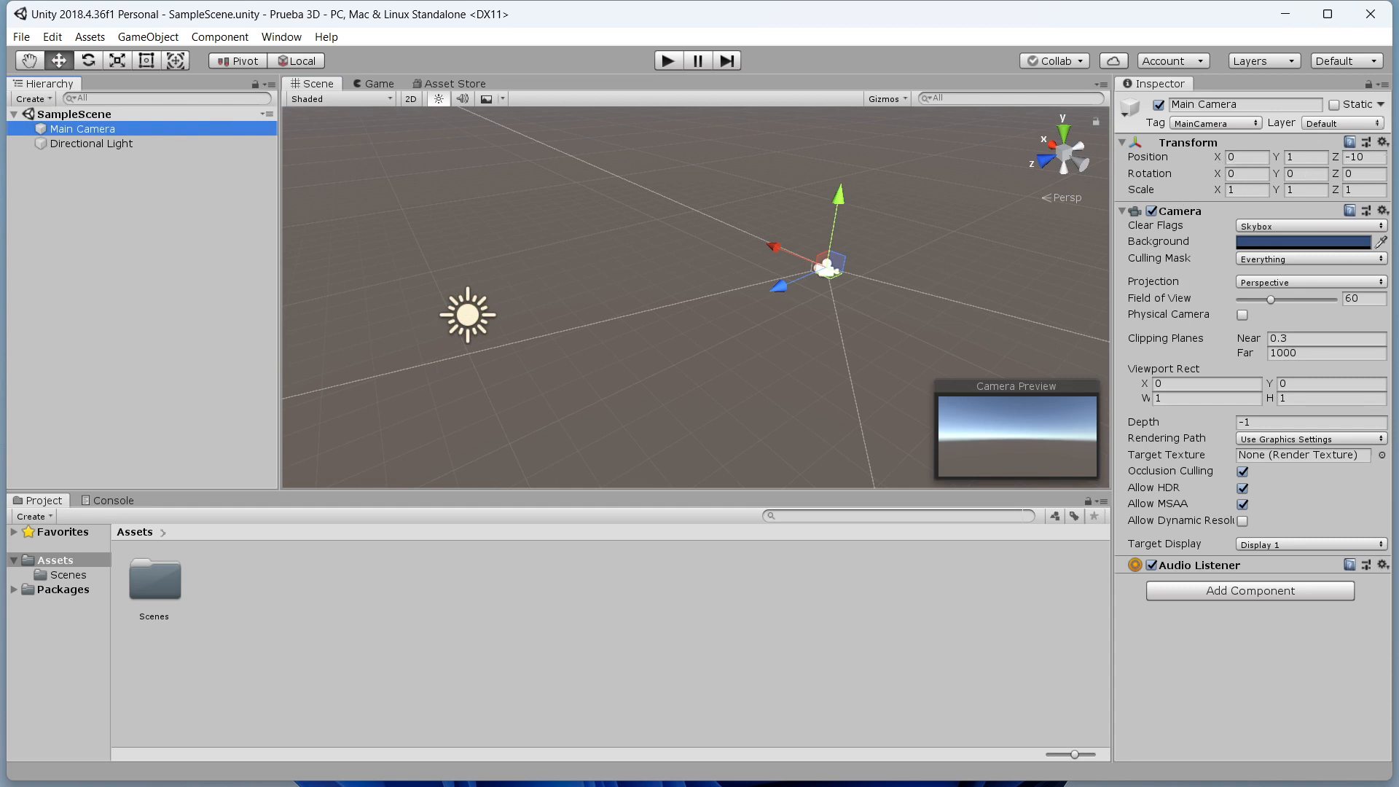
left_click(469, 321)
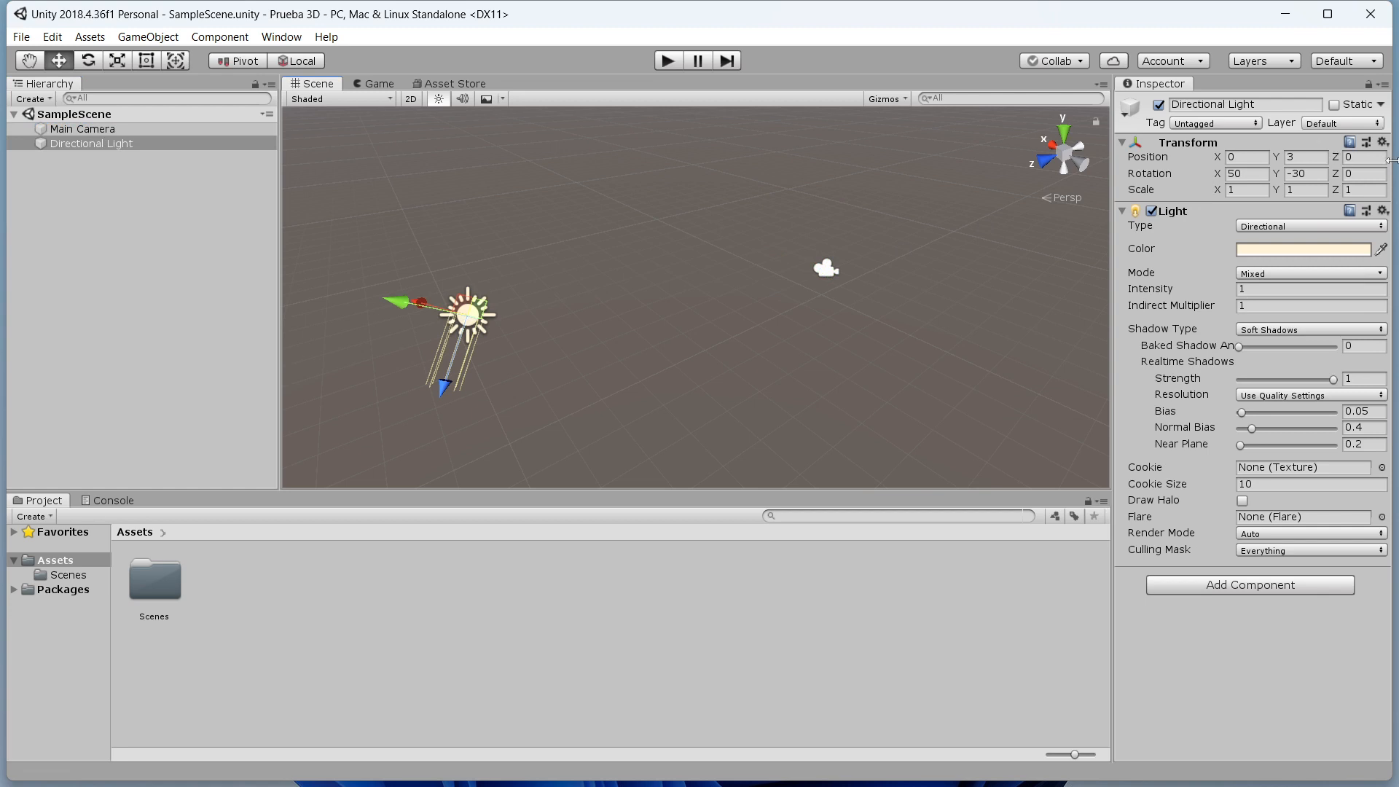
left_click(1309, 157)
type("0")
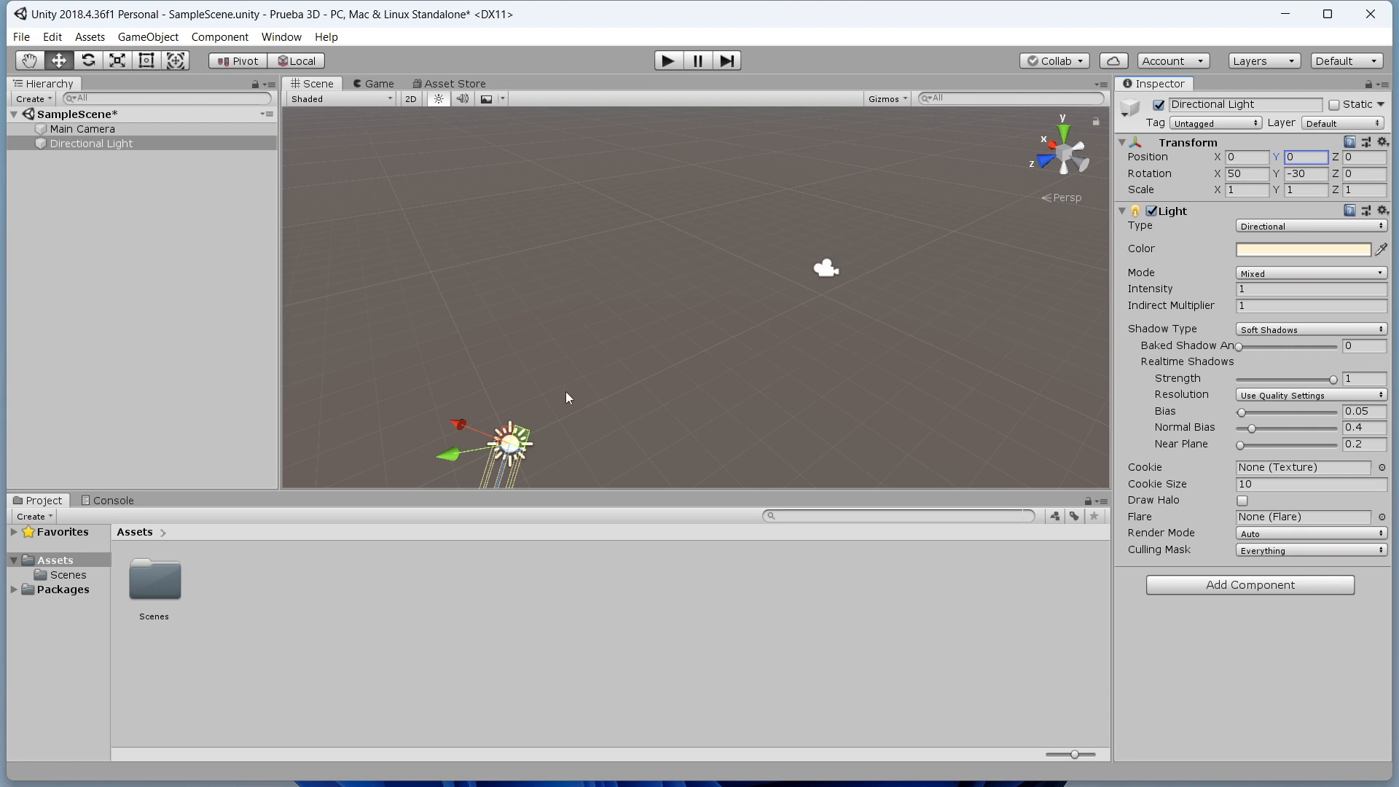
left_click(500, 423)
key("f")
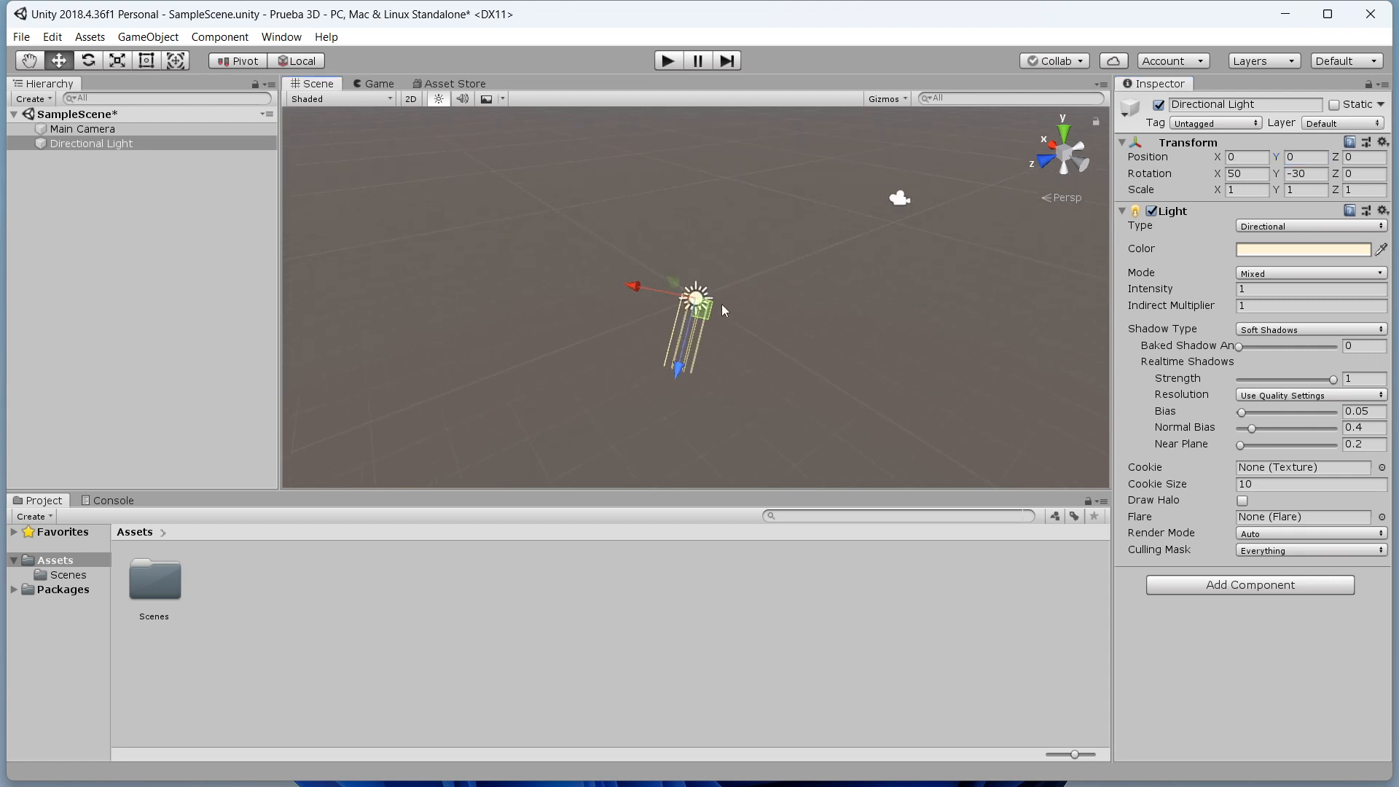
- Examine the Directional Light by orbiting around it, viewing it from the bottom and turning the view in place
left_click_drag(715, 303, 1022, 178, "alt")
scroll(772, 314, "down", 3)
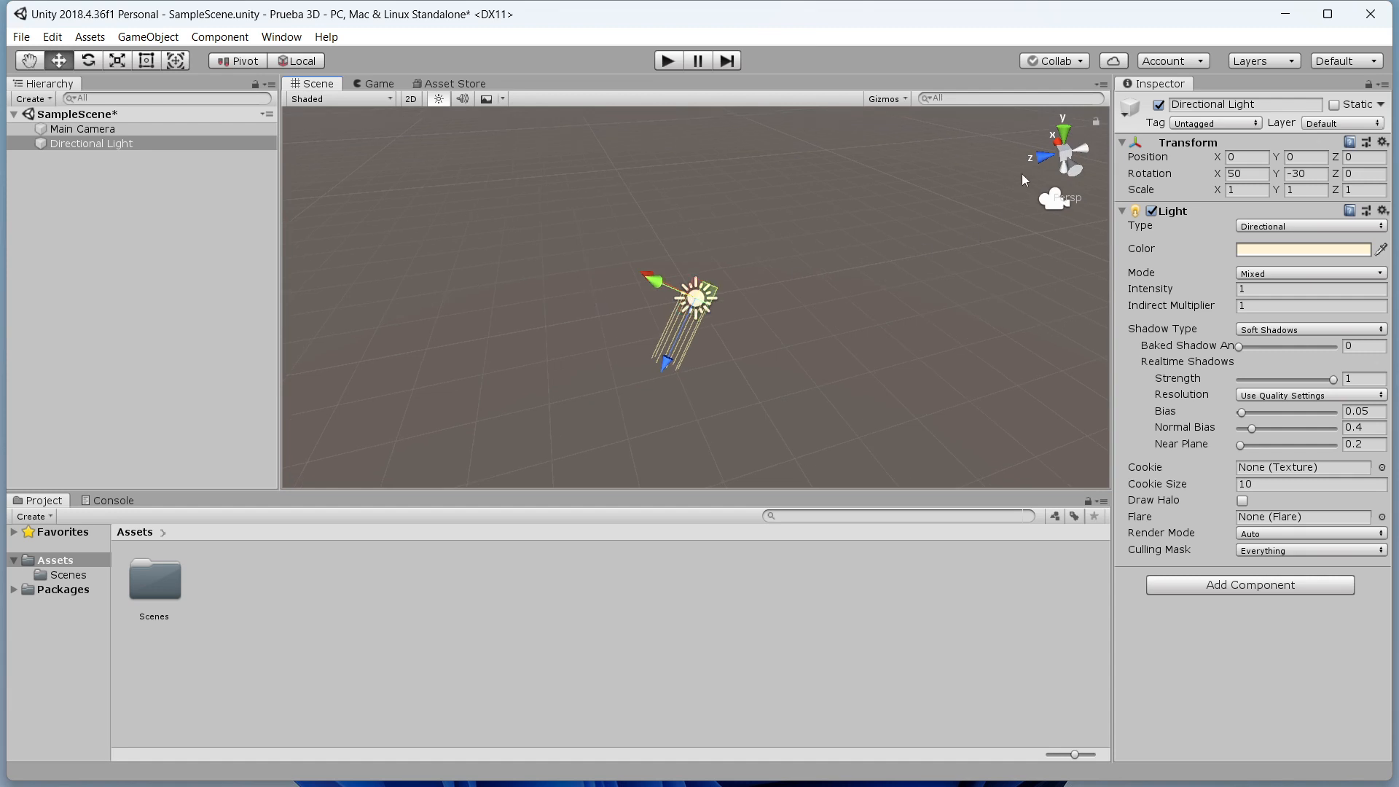
left_click_drag(1069, 118, 1021, 166, "alt")
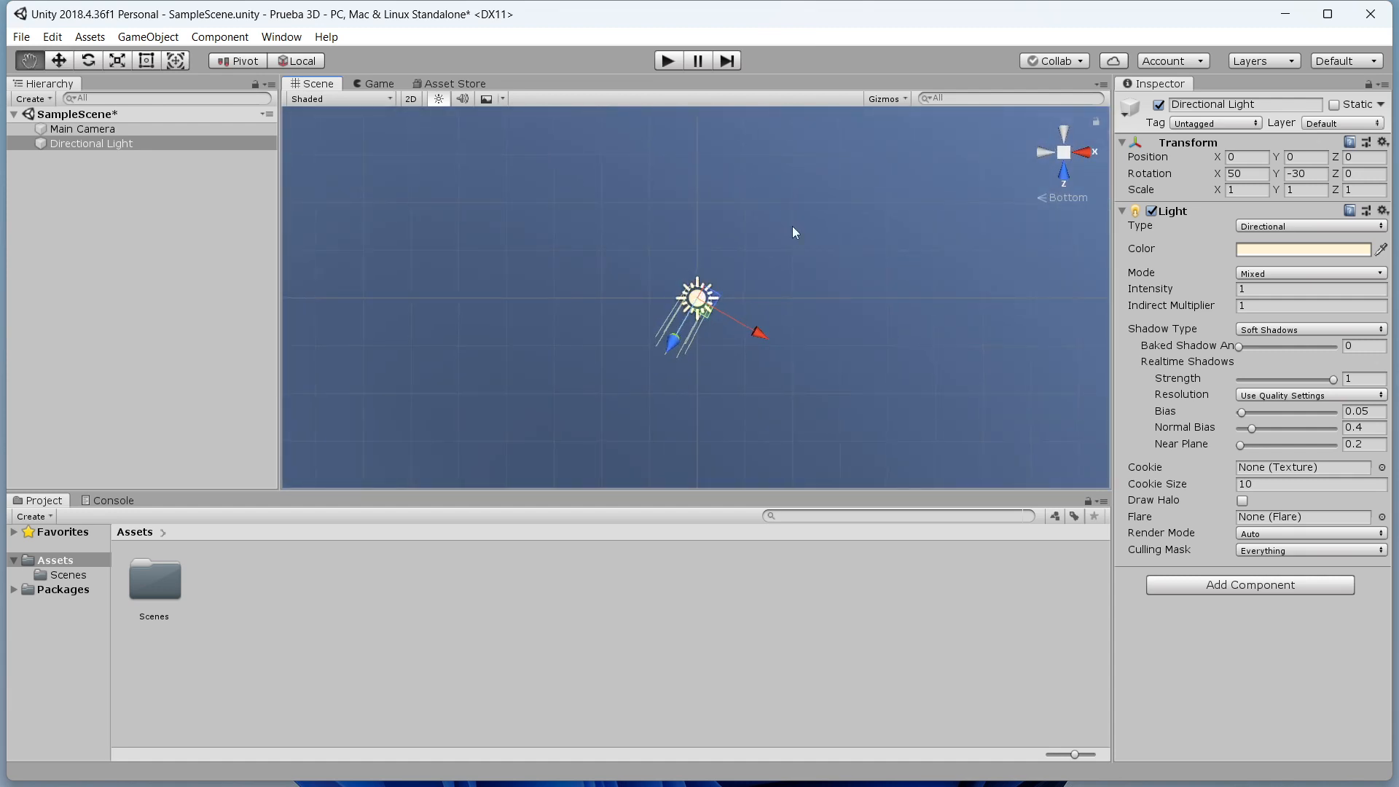
left_click_drag(793, 225, 1056, 215, "alt")
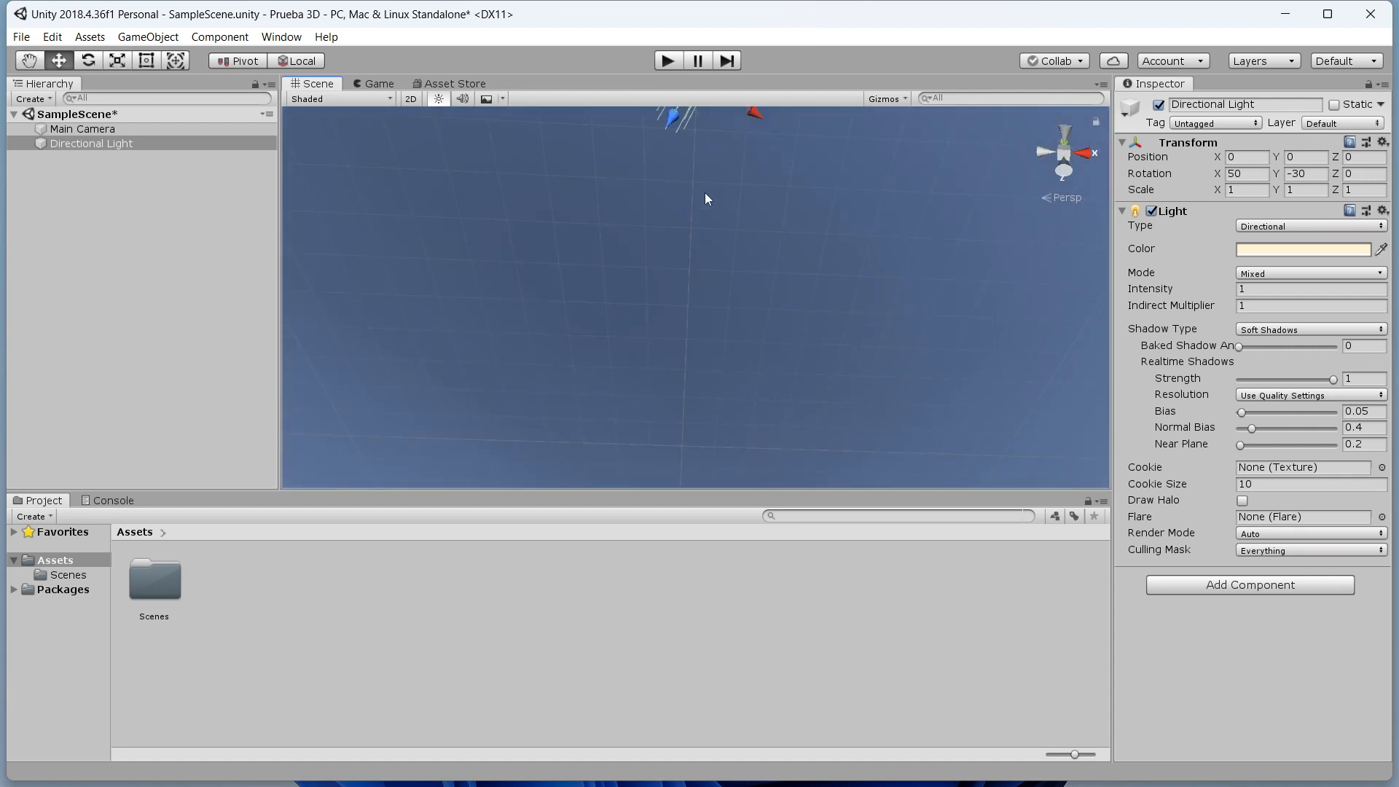
left_click_drag(706, 192, 952, 637, "alt")
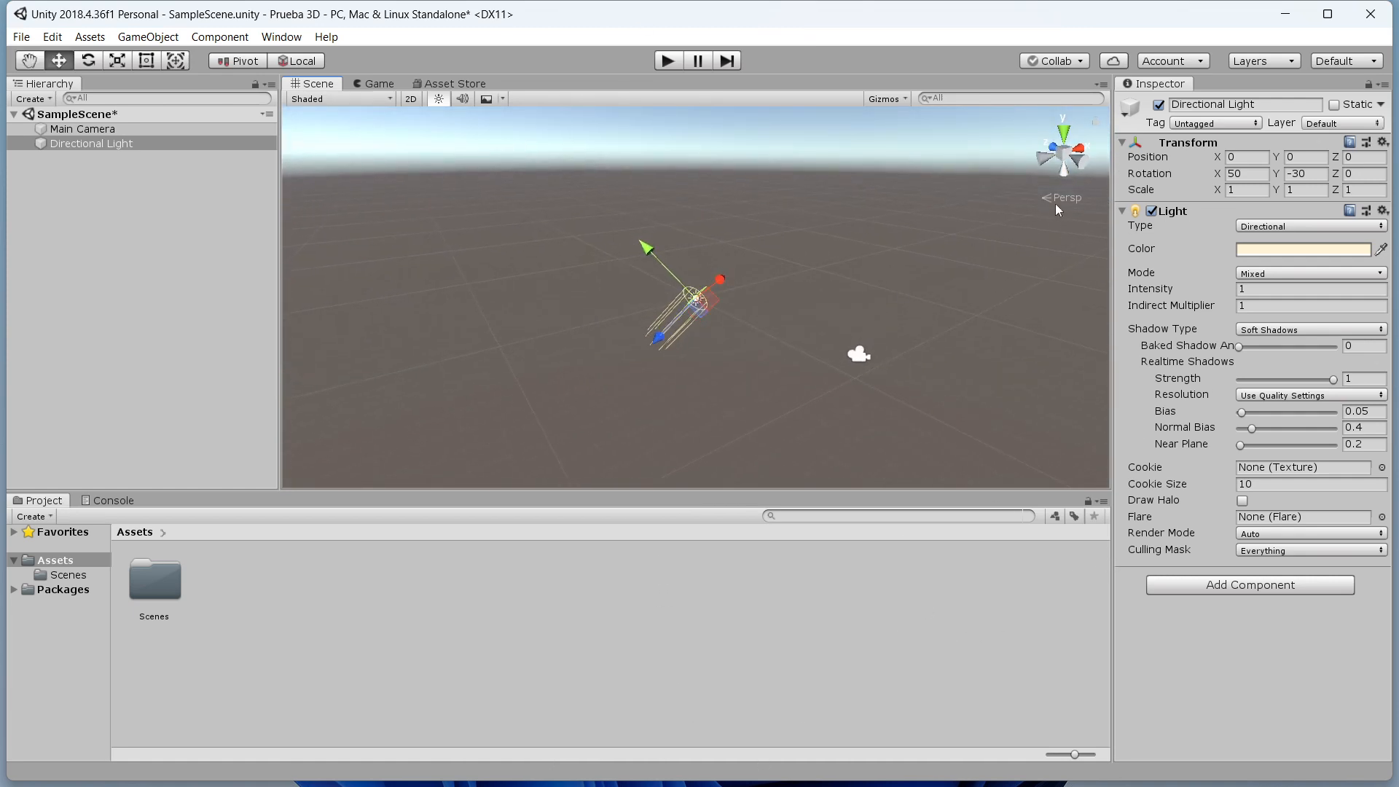
left_click_drag(880, 237, 1021, 259, "alt")
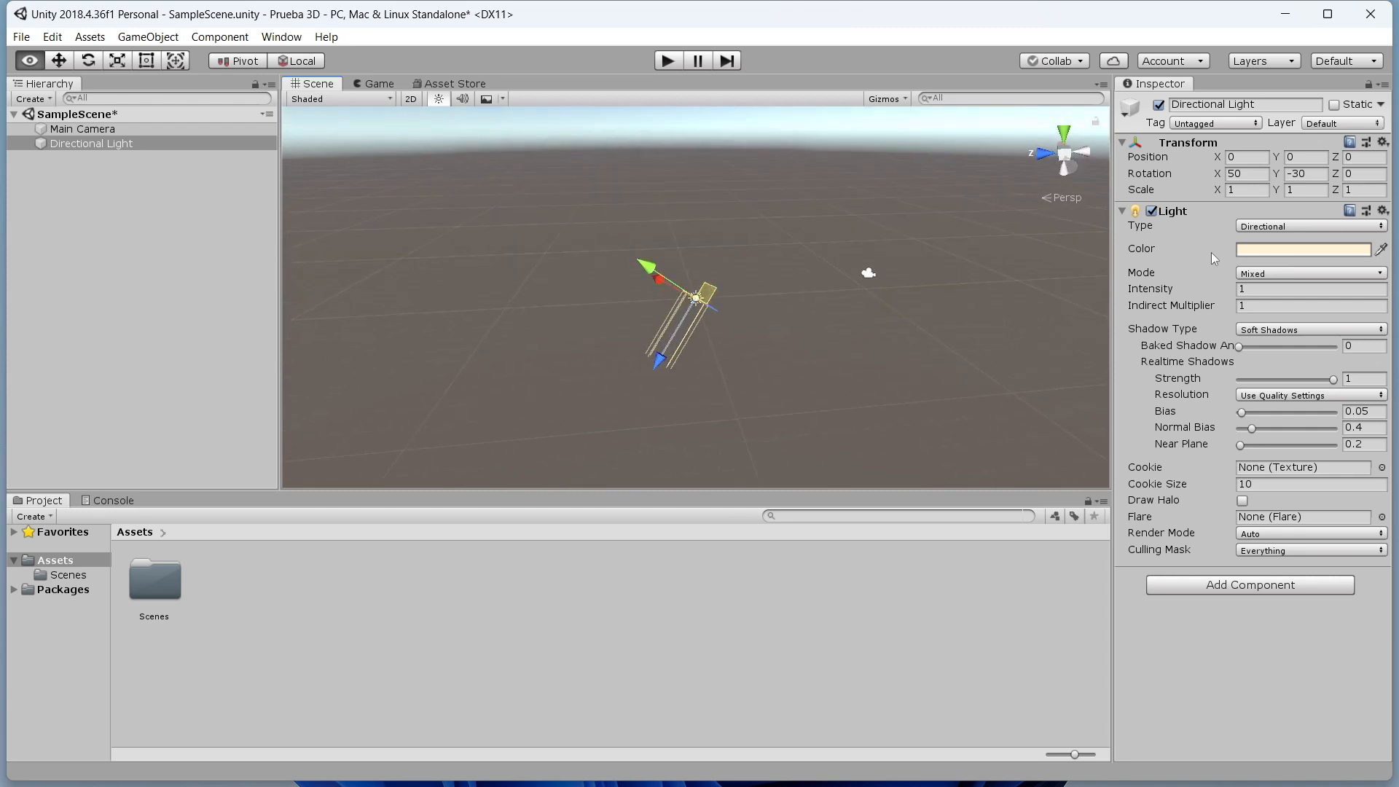
left_click_drag(816, 234, 638, 313, "alt")
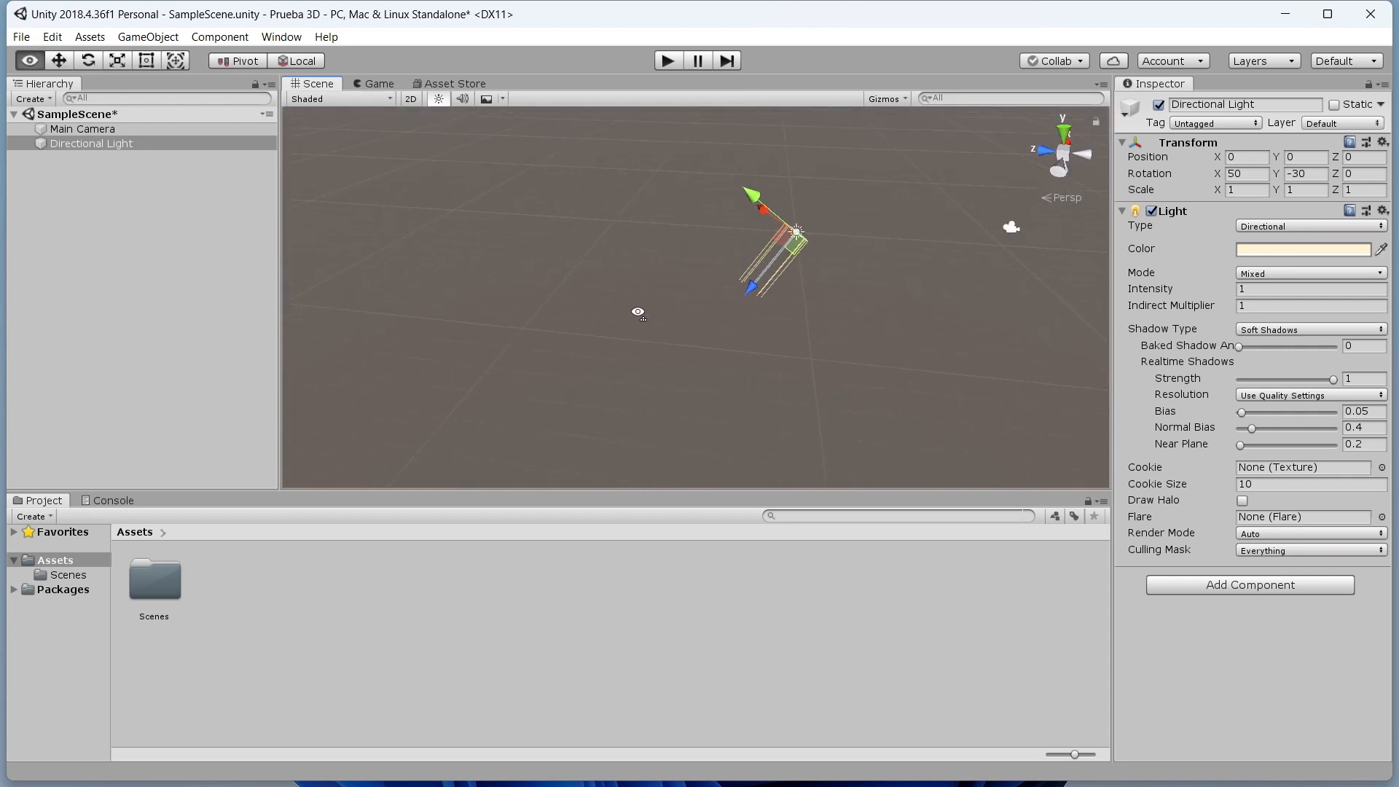
right_click_drag(638, 312, 639, 269)
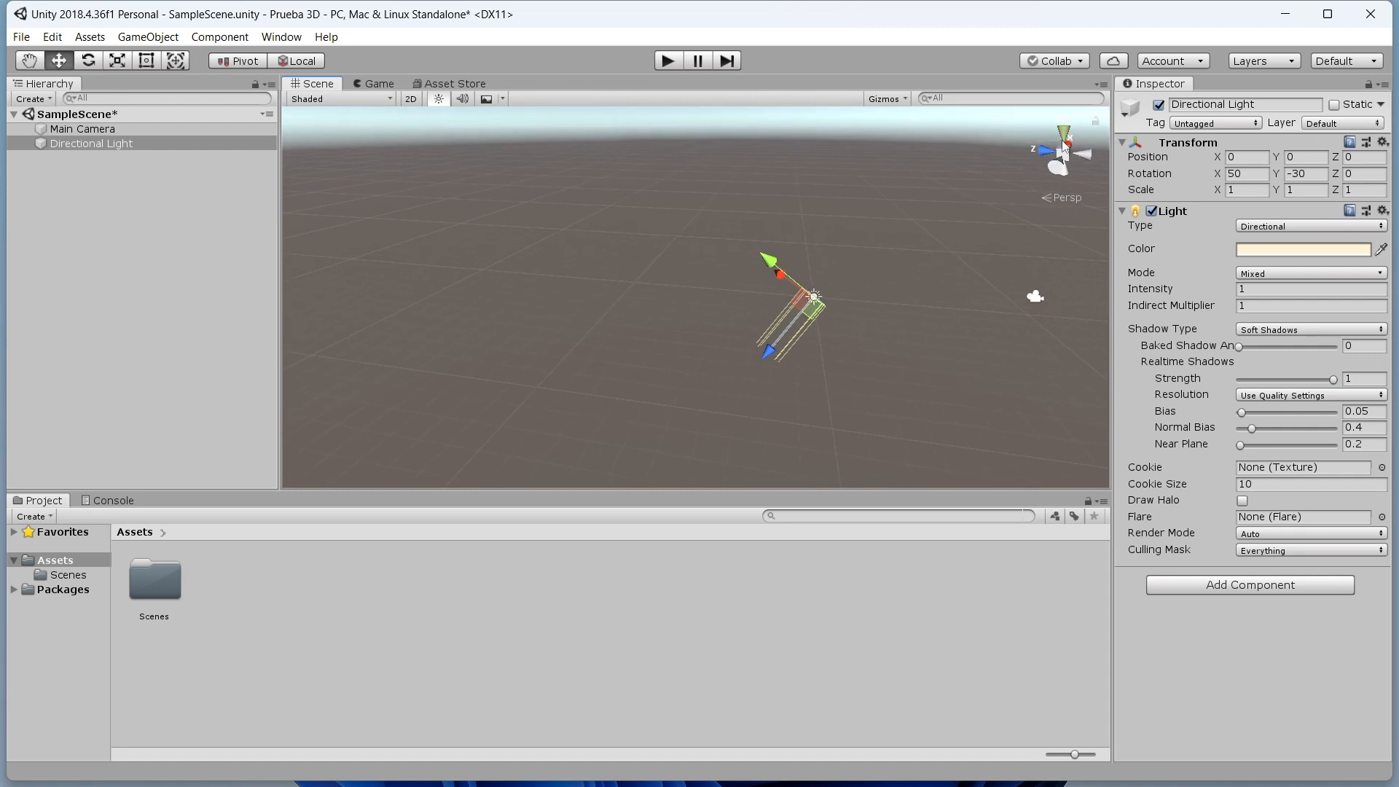
right_click_drag(896, 263, 695, 371)
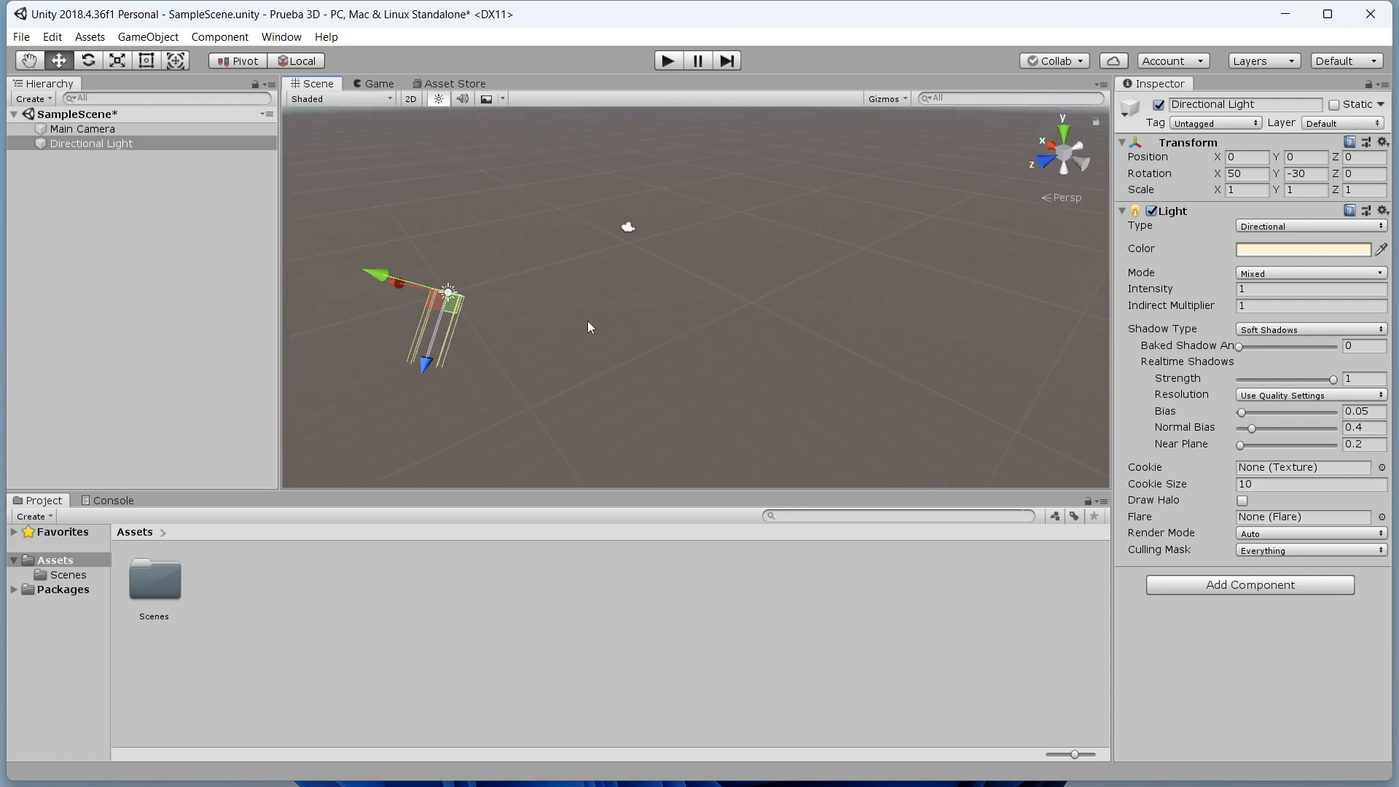
- Add a 3D cube to the SampleScene hierarchy as a top-level object
left_click(157, 231)
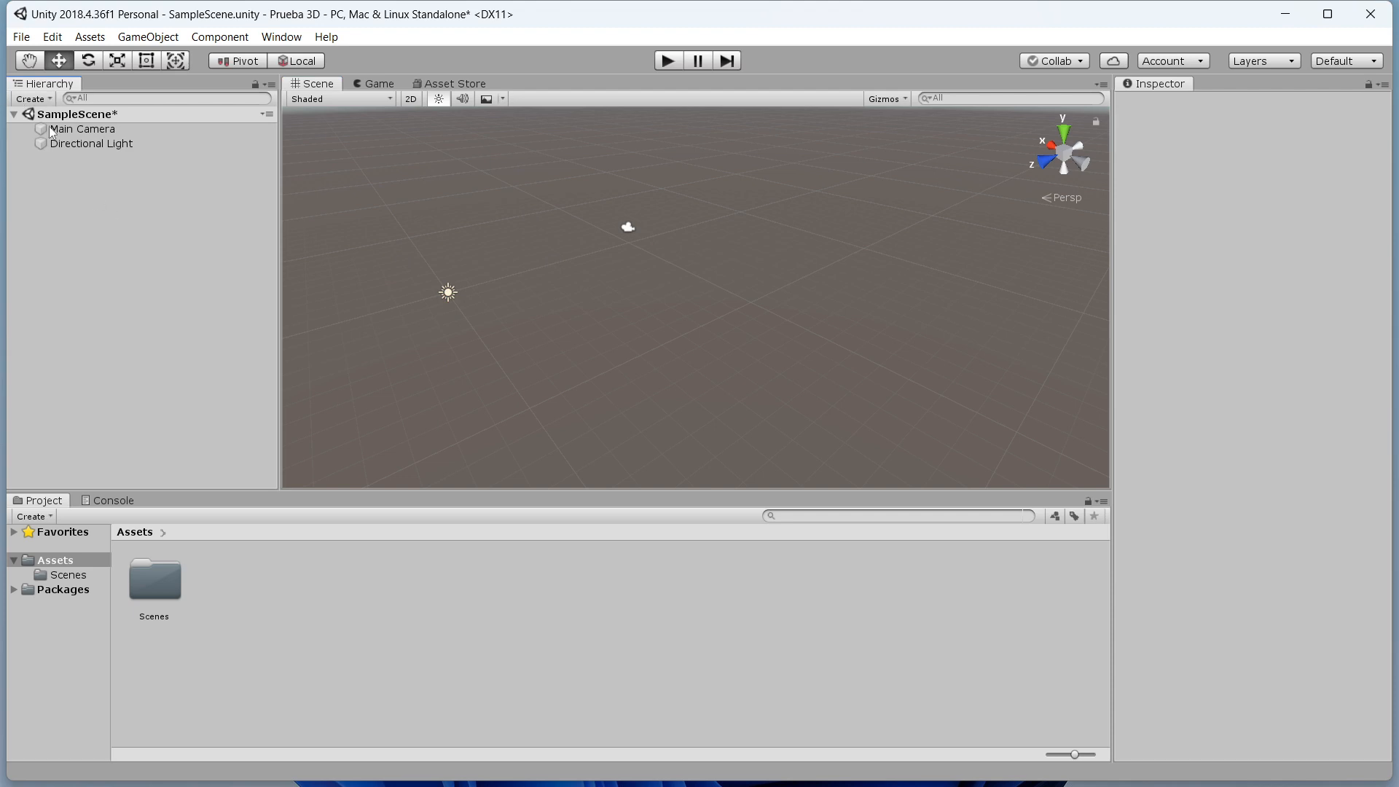
right_click(127, 230)
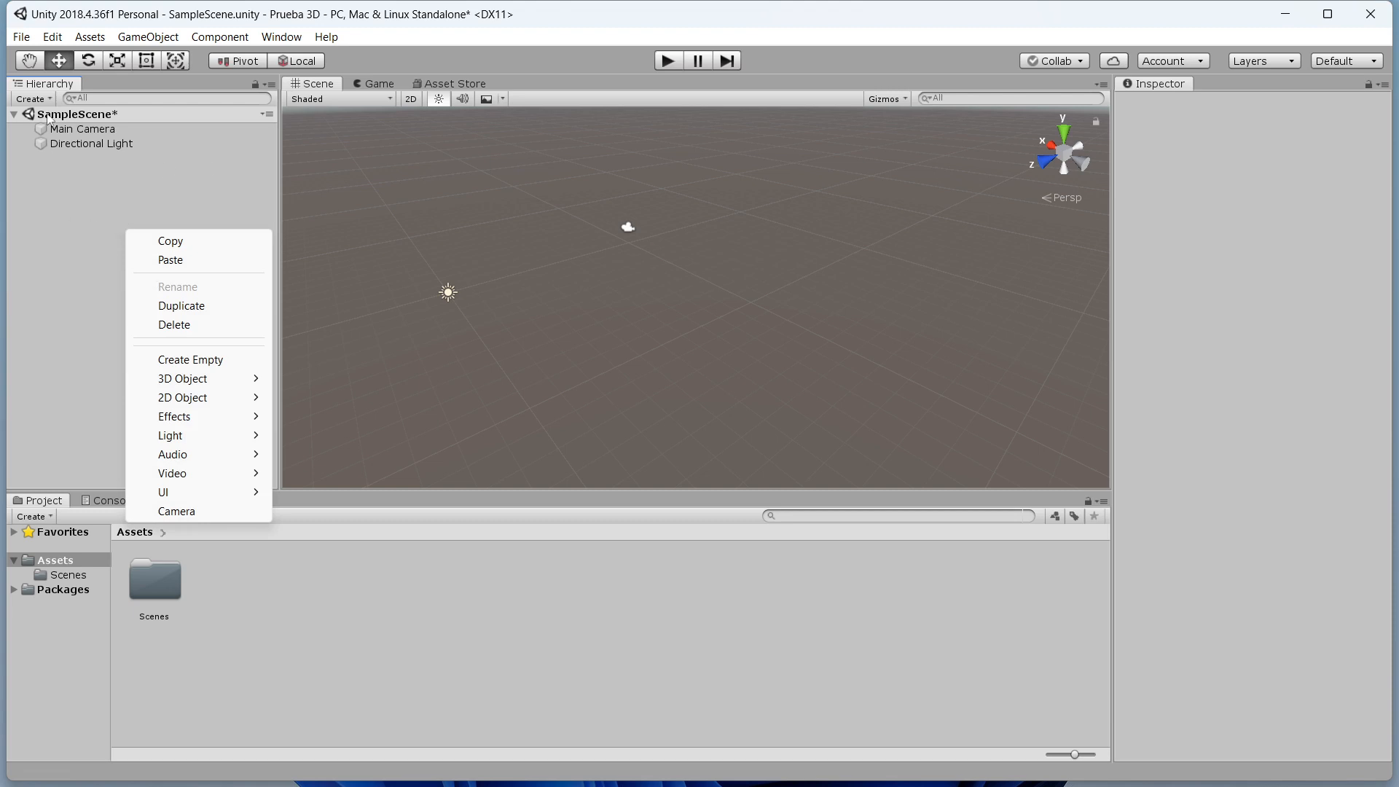
right_click(74, 222)
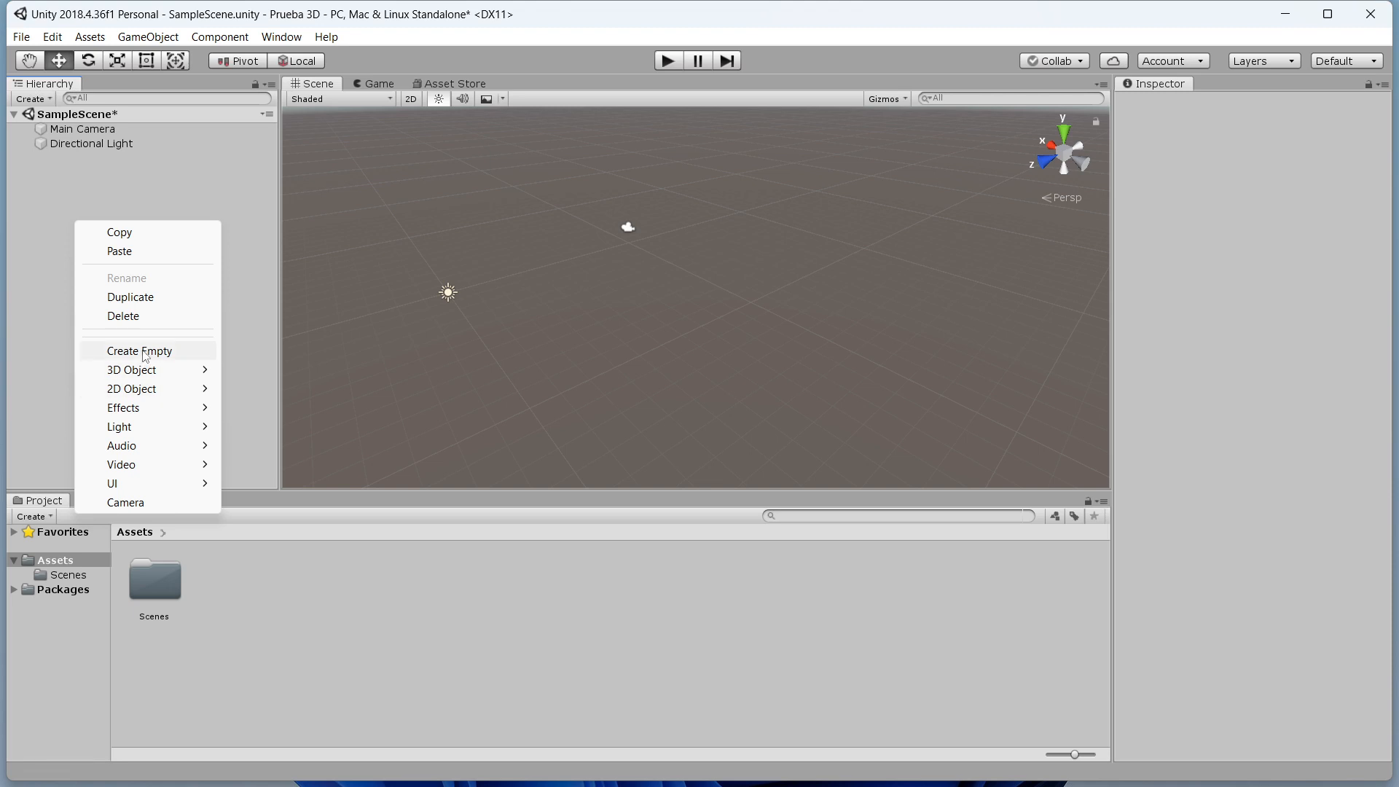
mouse_move(153, 379)
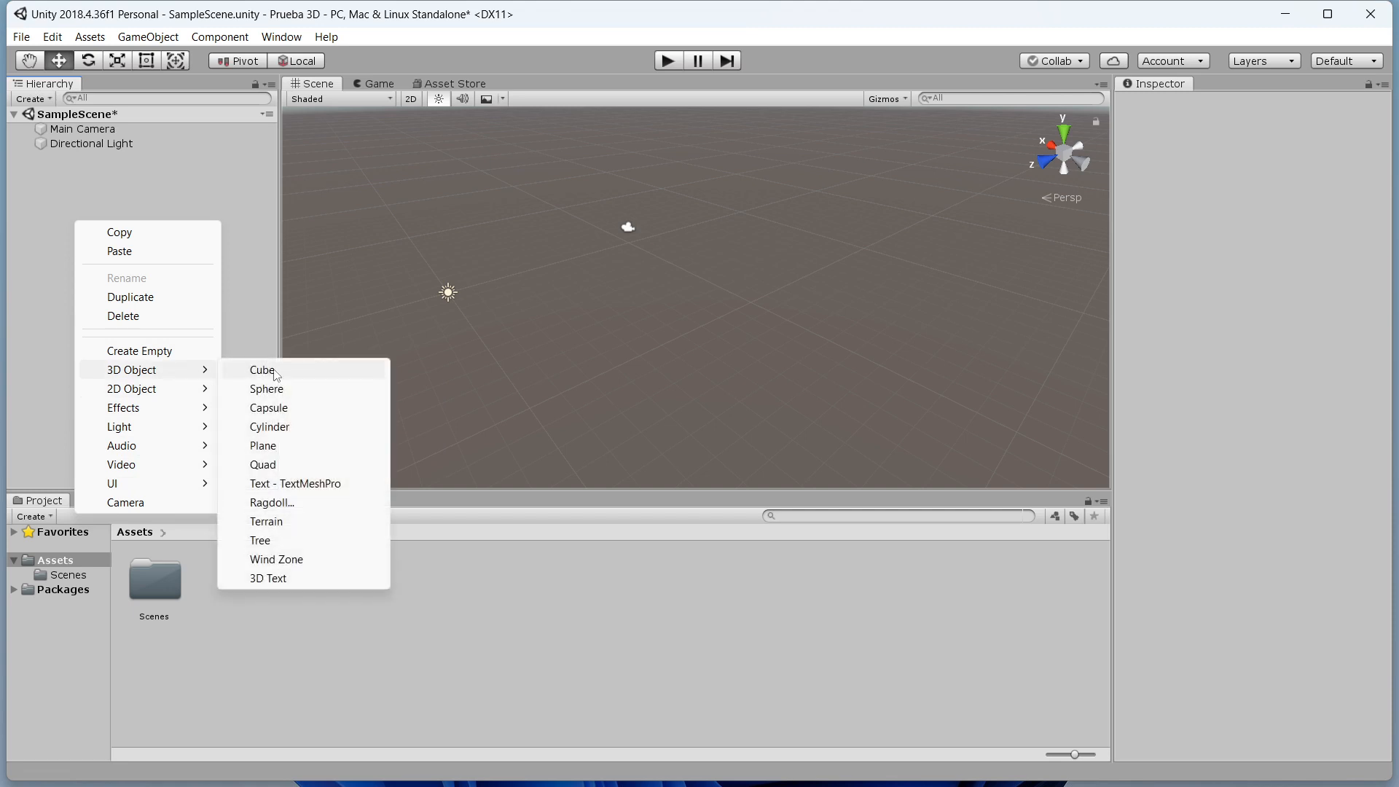
left_click(275, 371)
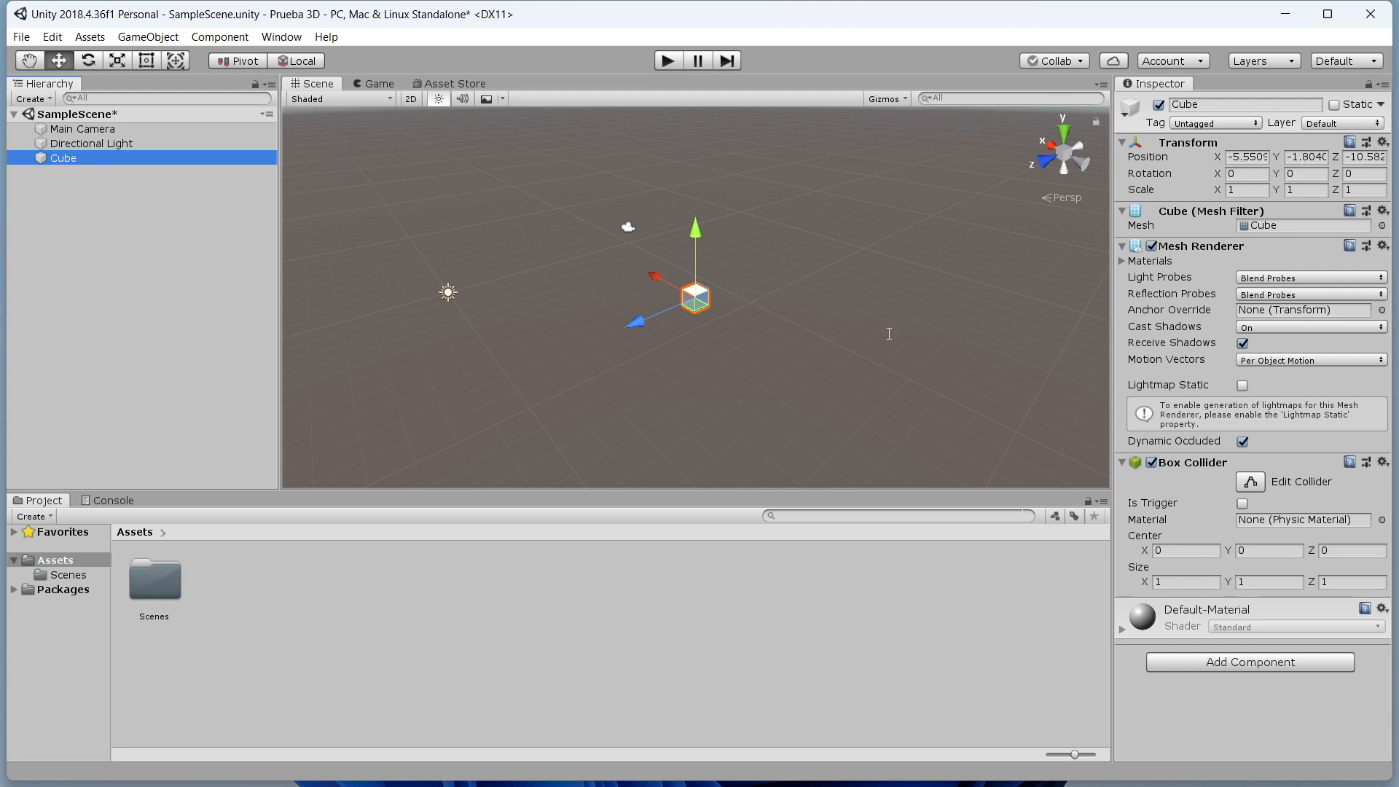
- Reset the cube's position to the scene origin and frame it to orbit around it
right_click(1175, 151)
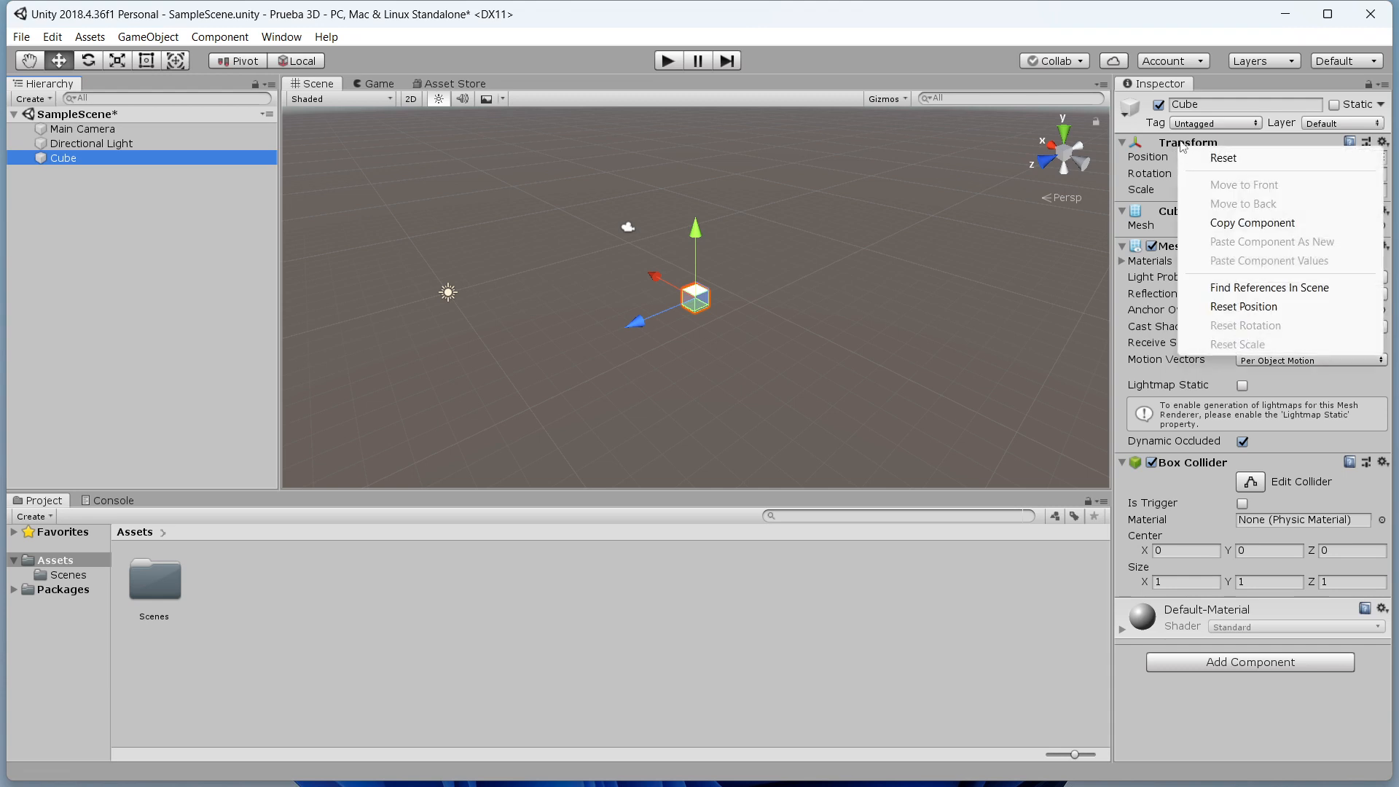
left_click(1247, 312)
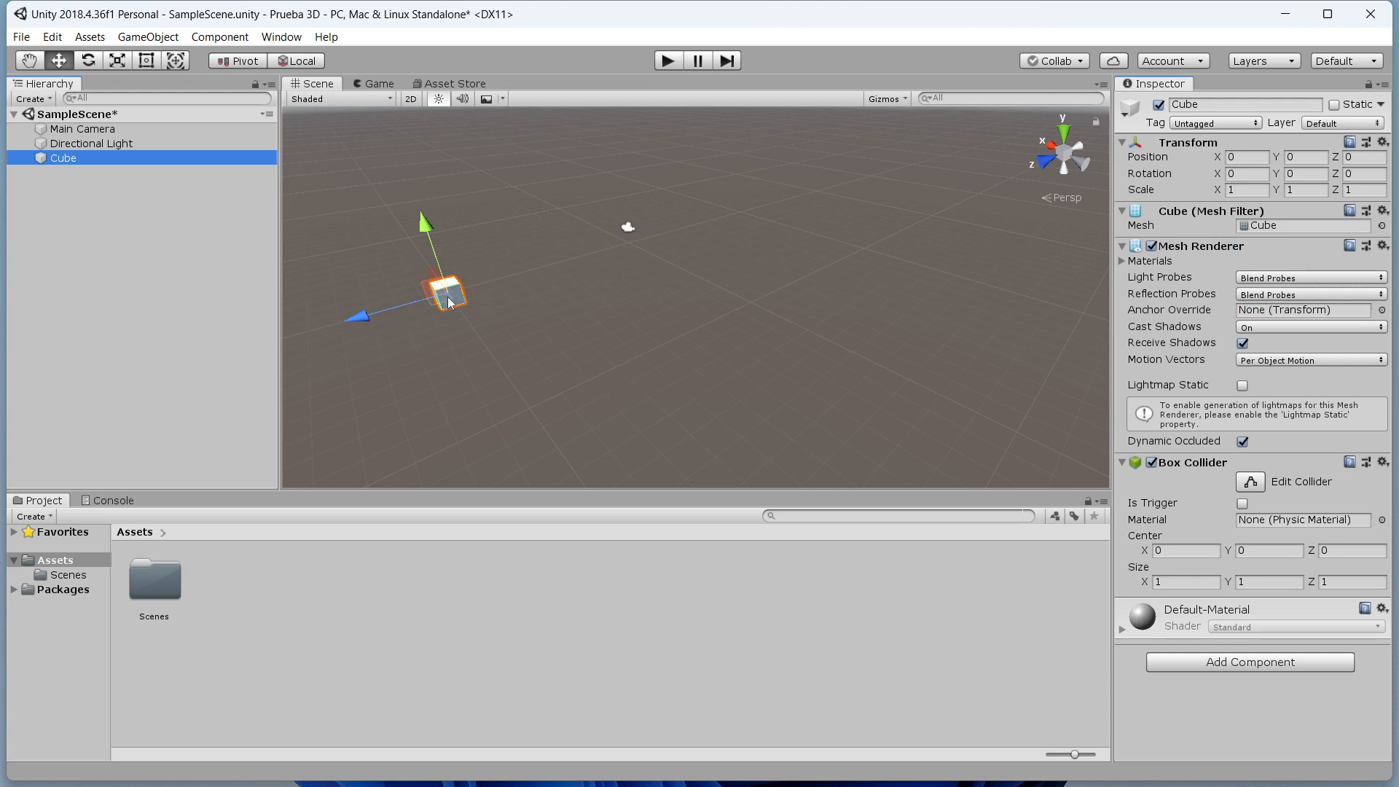
key("f")
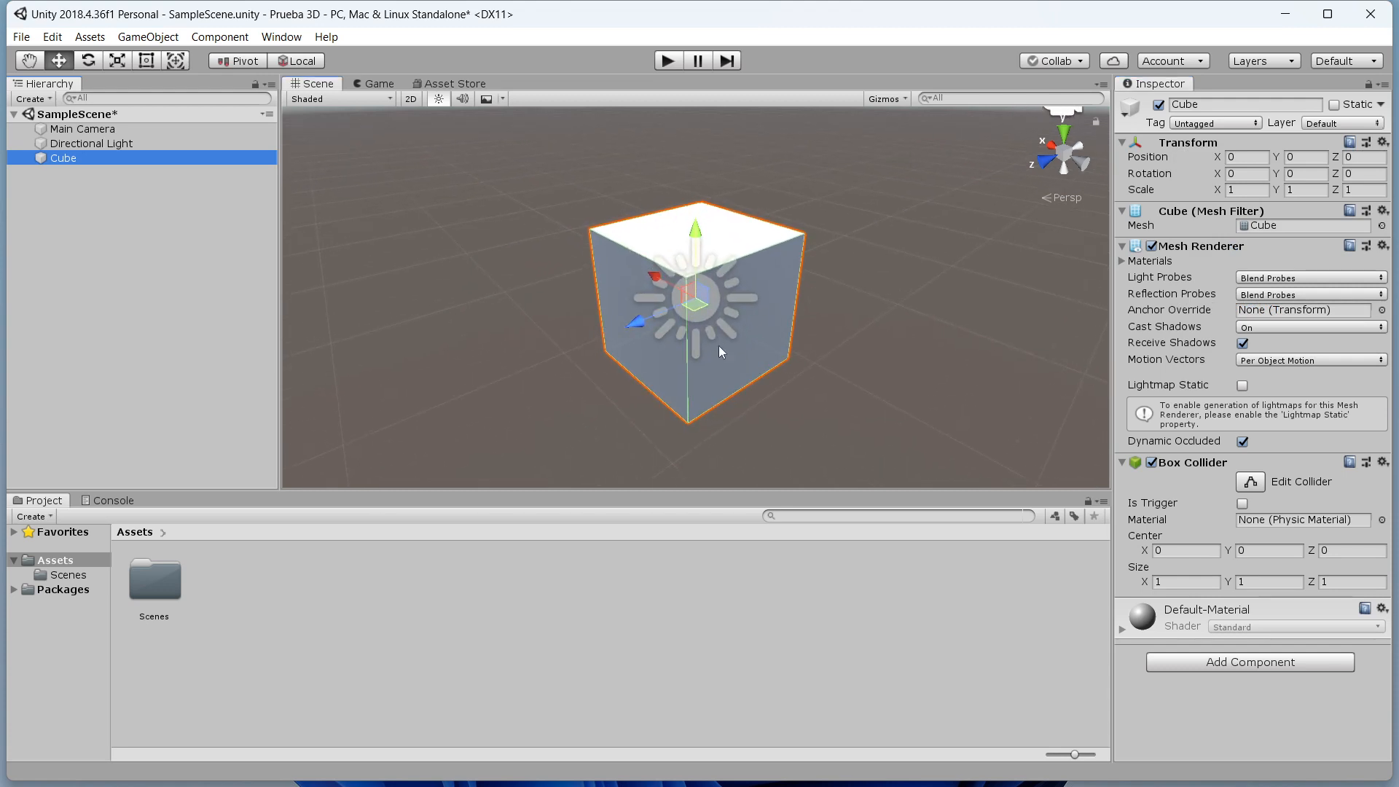
left_click_drag(741, 343, 753, 372, "alt")
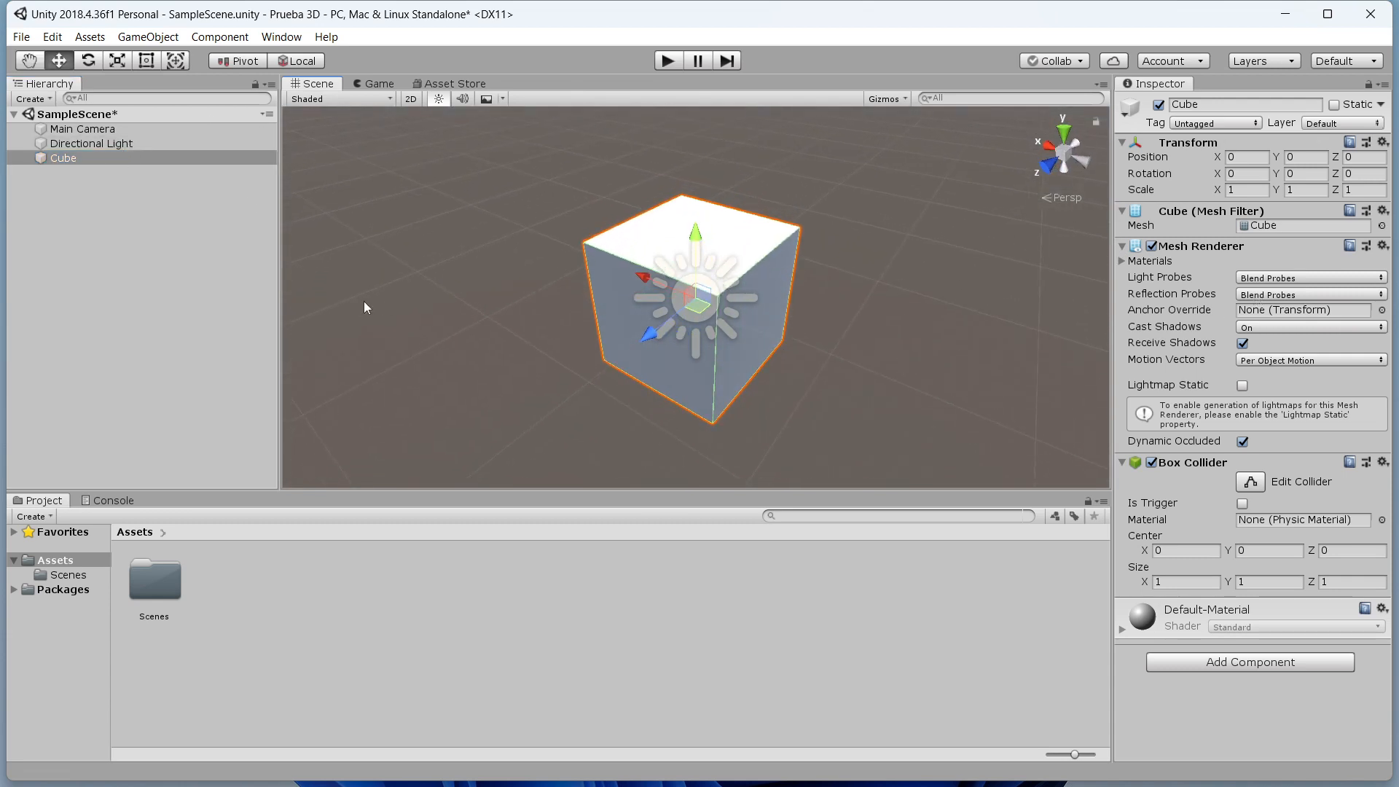
key("alt")
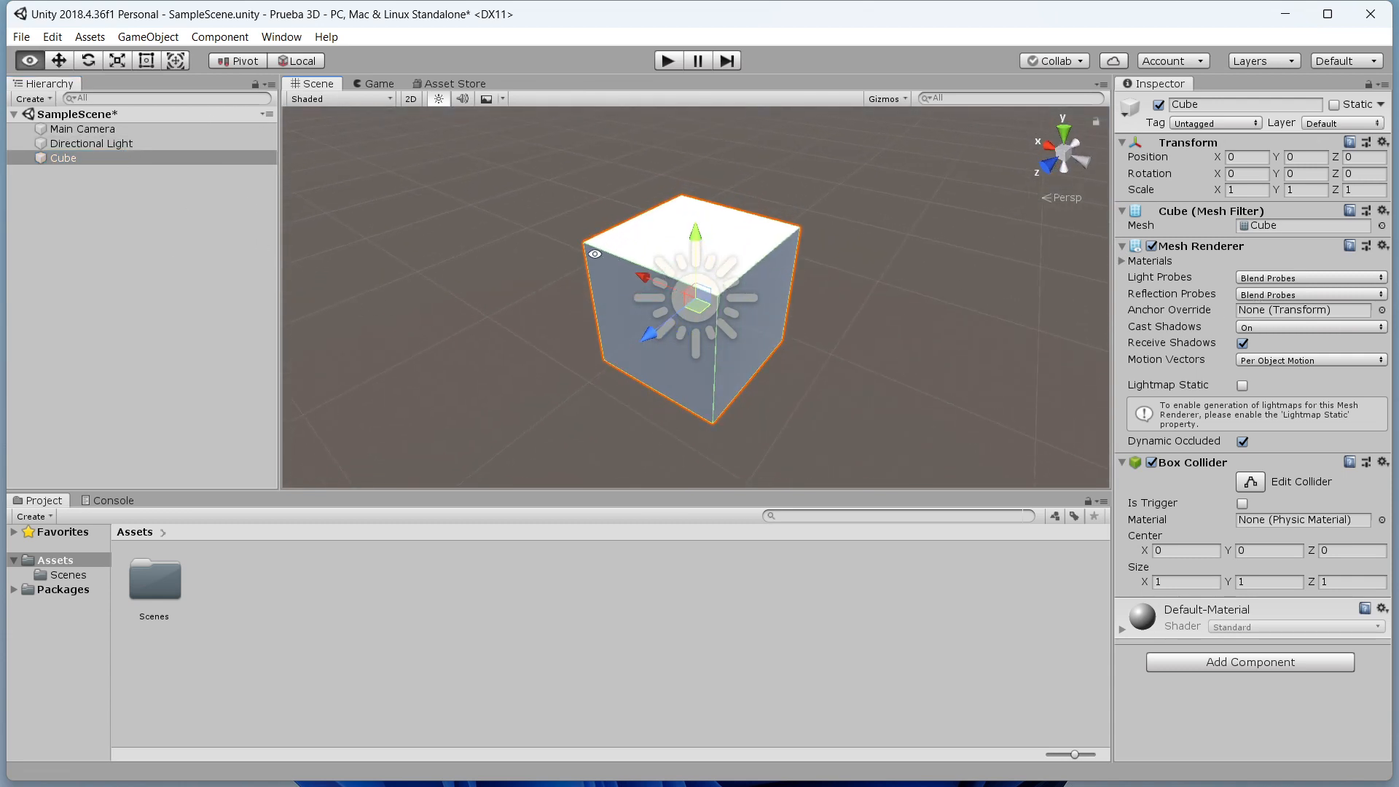
- Switch to the Prueba 2D project, add a 3D cube to its SampleScene and zoom the scene view around it
key("alt+Tab")
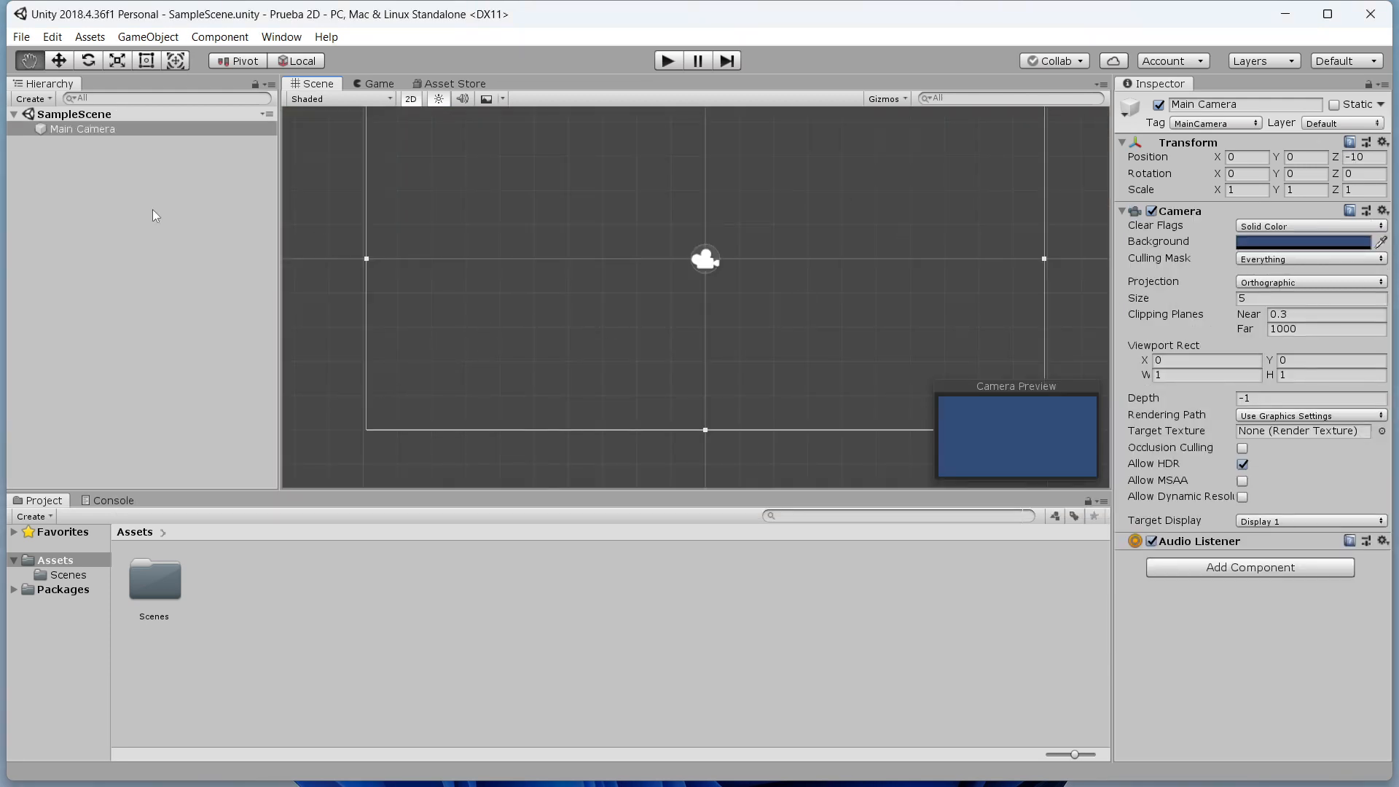
right_click(32, 187)
mouse_move(110, 339)
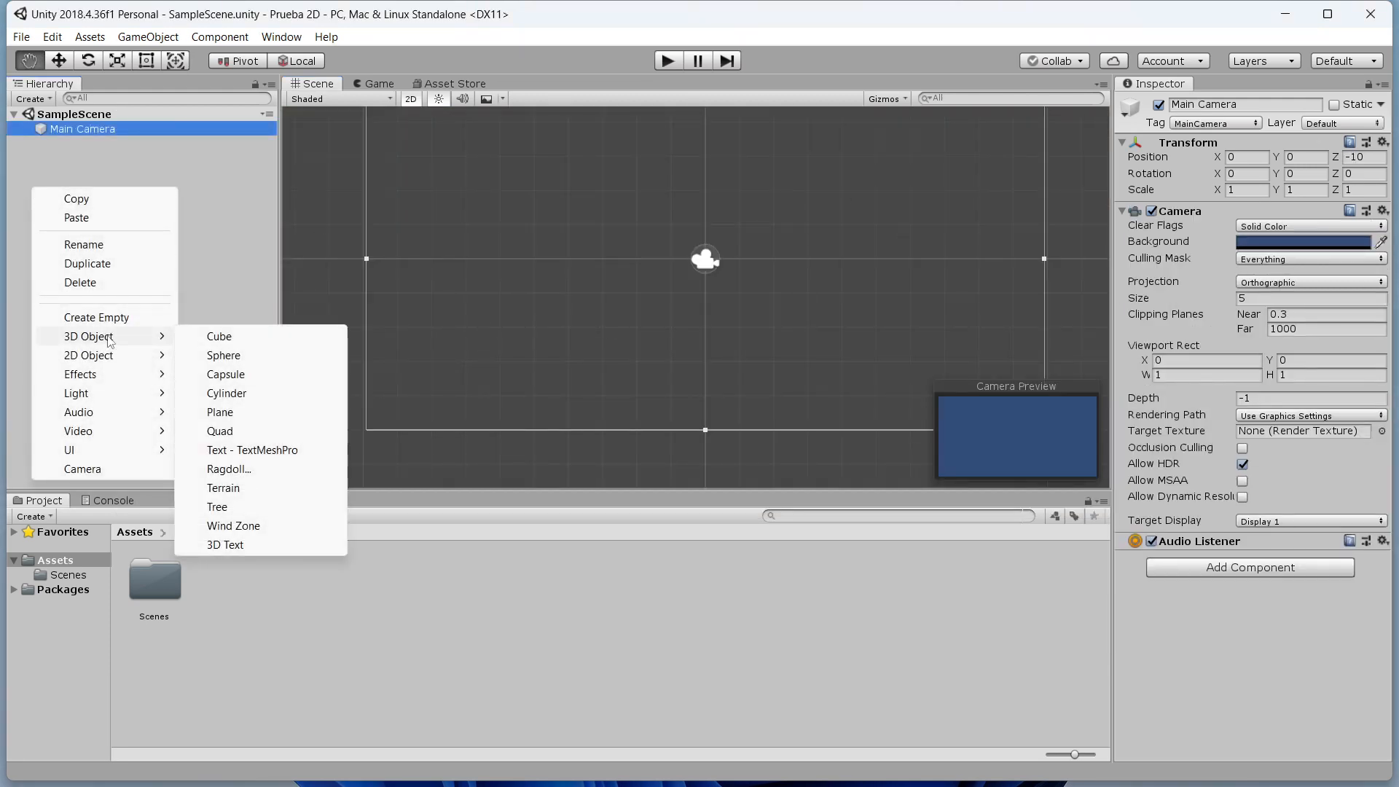
left_click(240, 337)
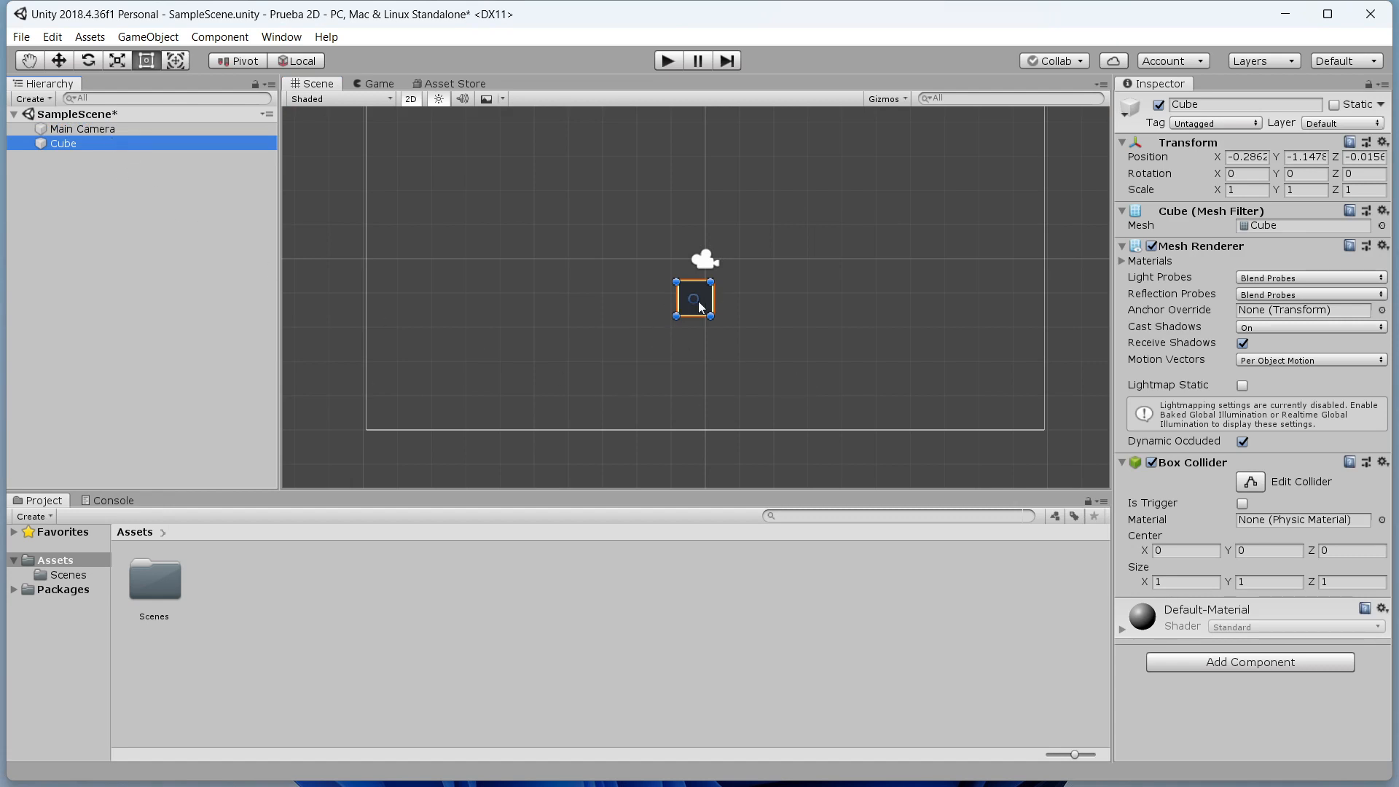
scroll(706, 303, "up", 5)
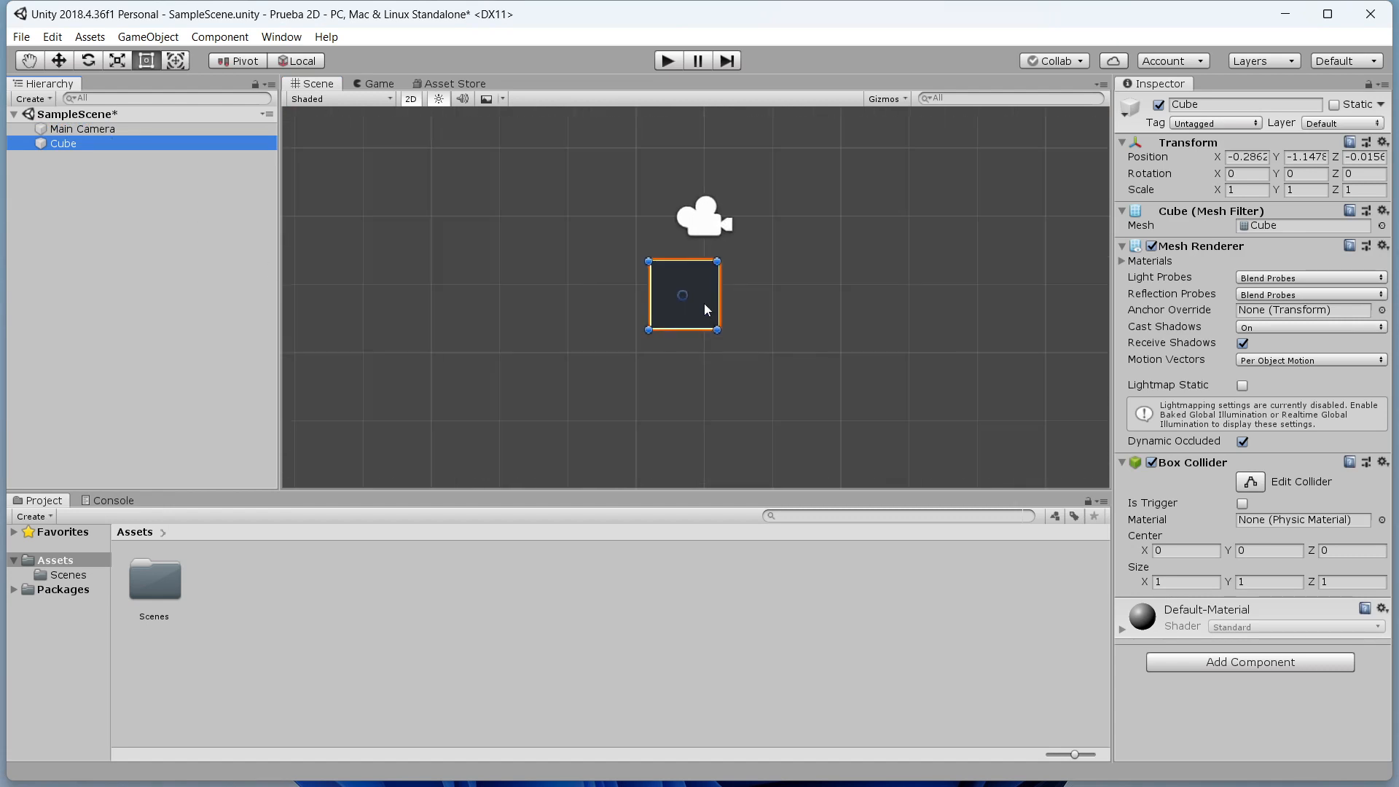
scroll(682, 321, "down", 5)
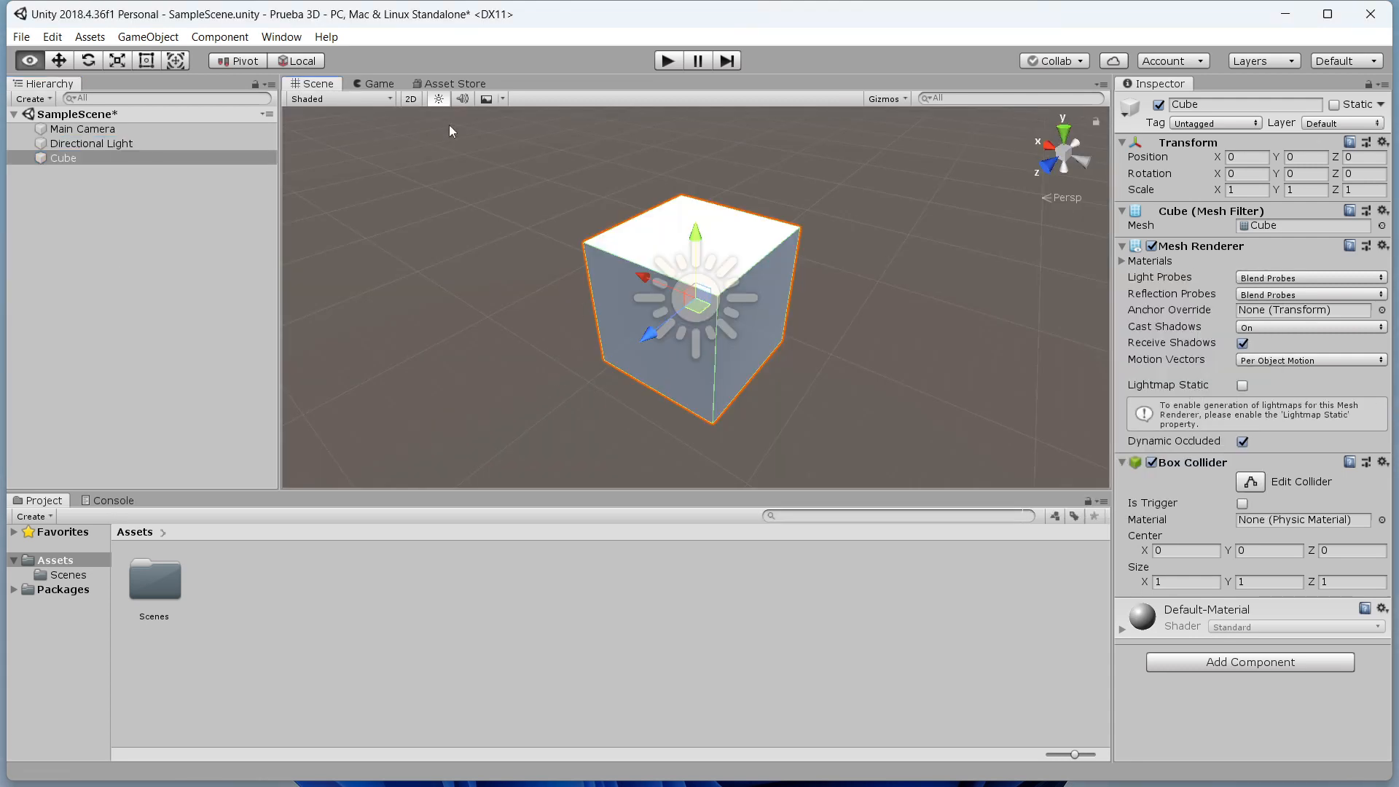
- Compare the cubes in the Prueba 3D and Prueba 2D projects by toggling each scene view between 2D and 3D mode
left_click(408, 100)
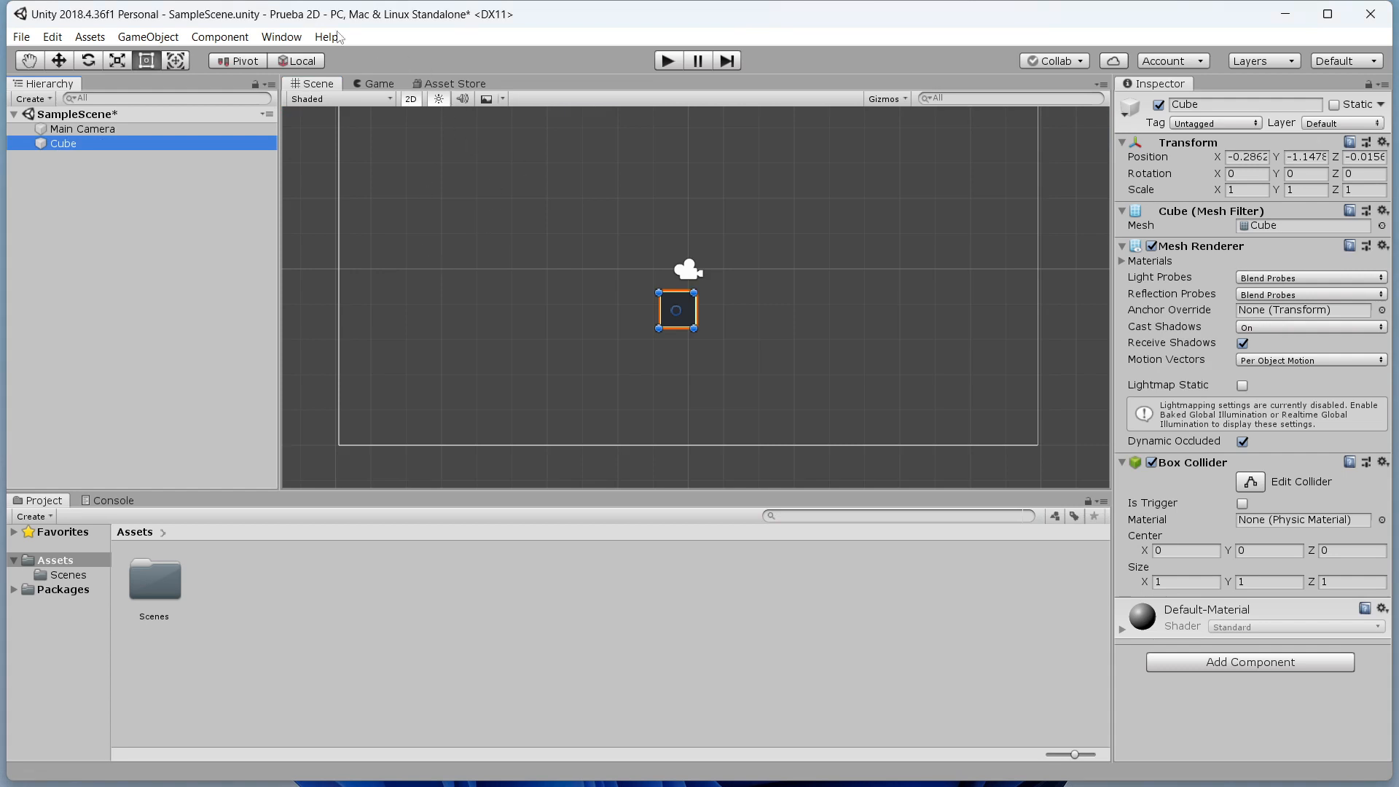
left_click(413, 101)
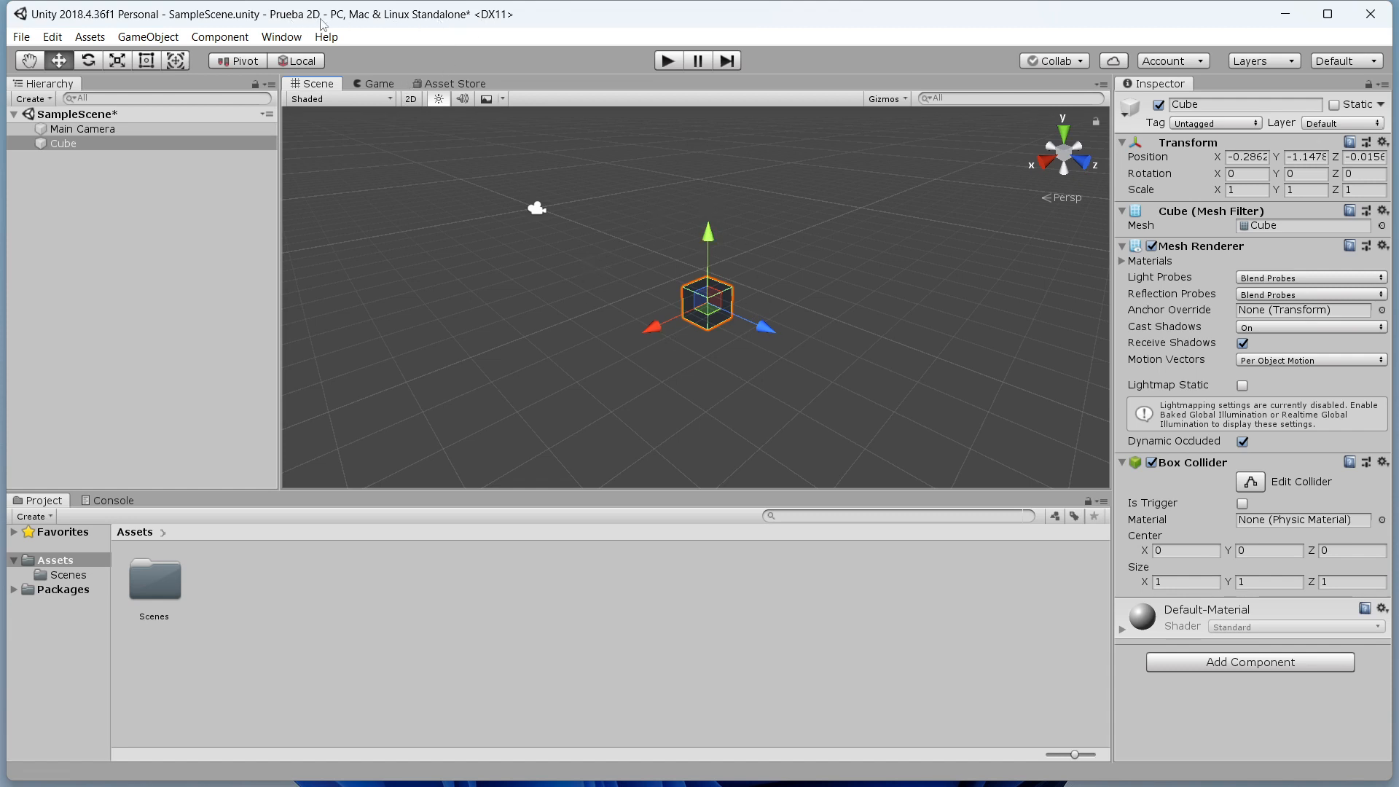
key("t")
left_click(413, 101)
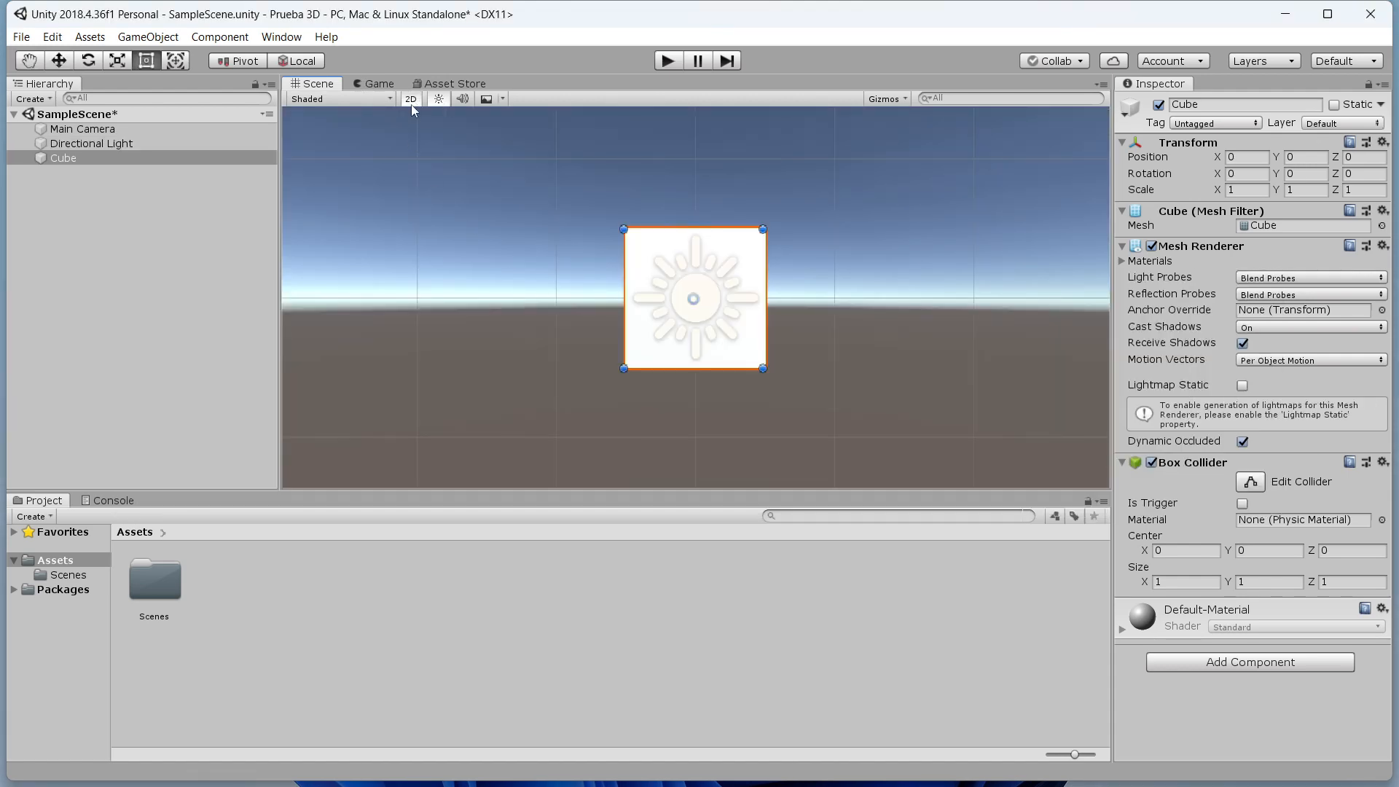
left_click(411, 100)
key("w")
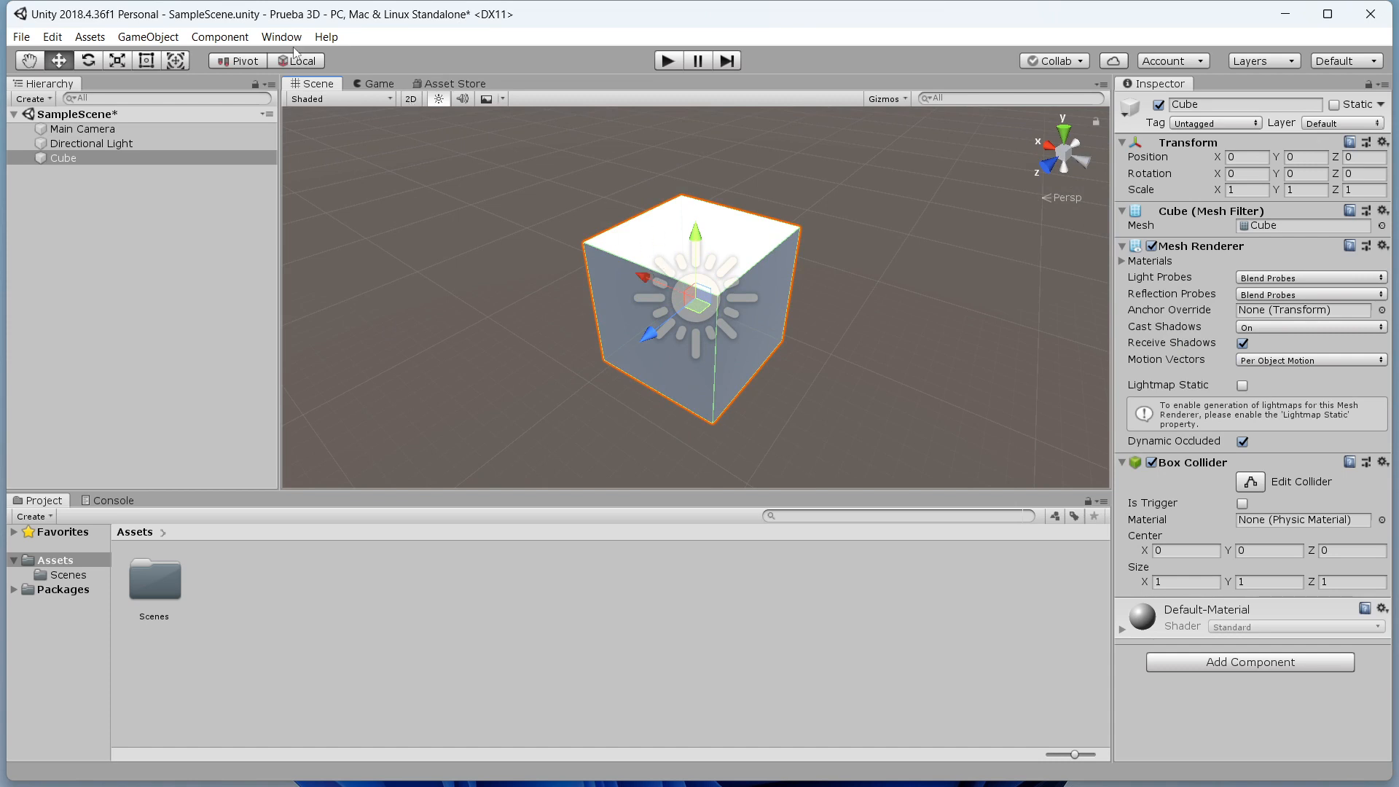
- Add a second 3D cube to the Prueba 3D SampleScene as a top-level object
scroll(676, 335, "down", 2)
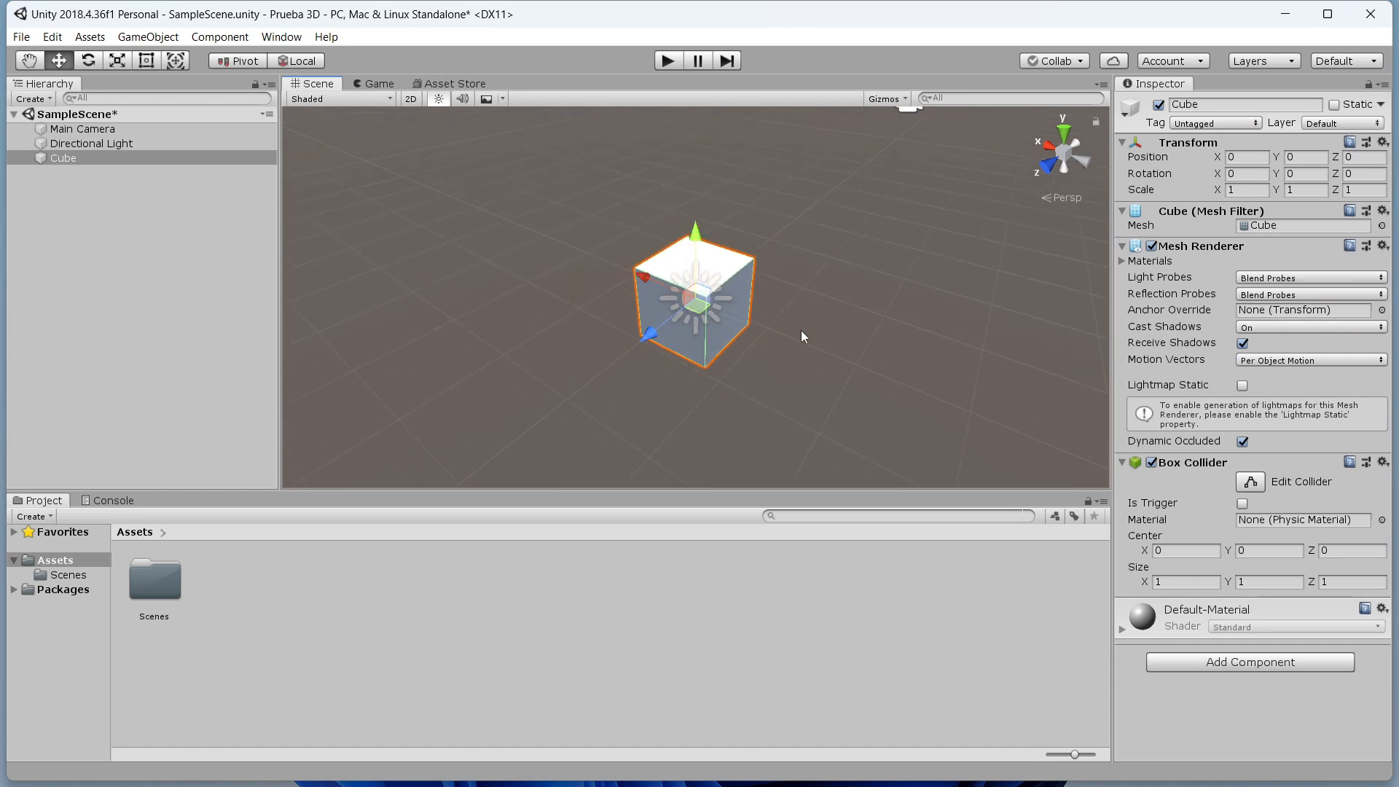
left_click_drag(802, 330, 831, 306, "alt")
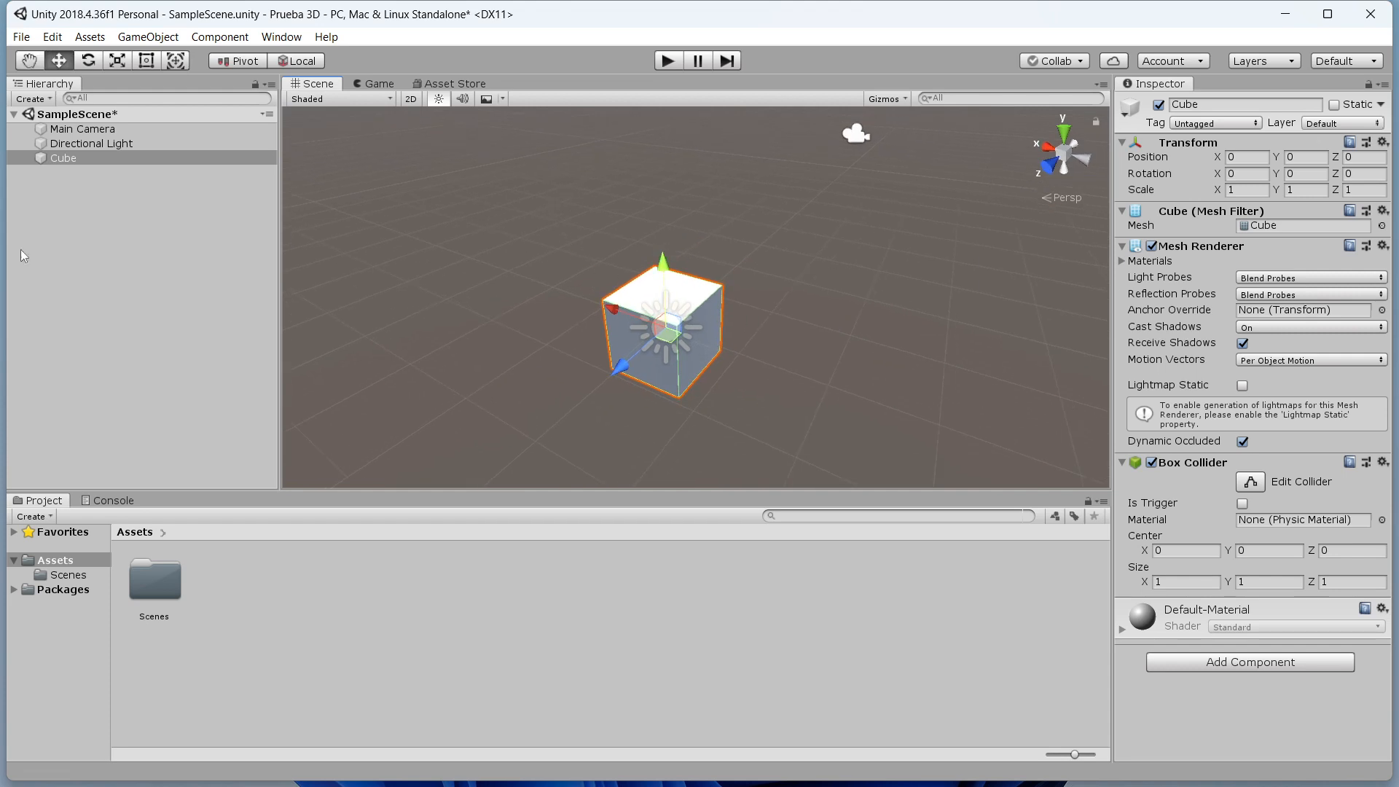
left_click(77, 229)
right_click(77, 226)
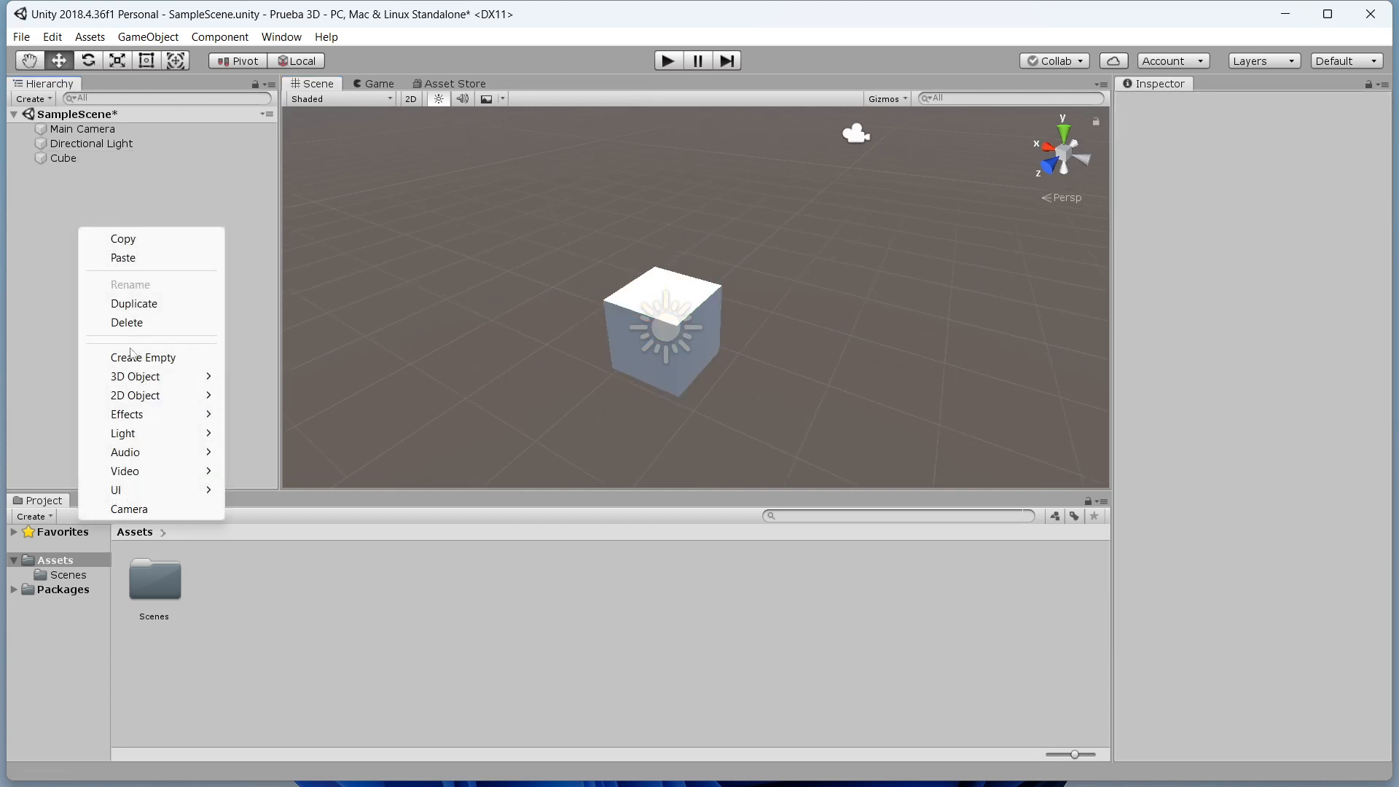
mouse_move(171, 382)
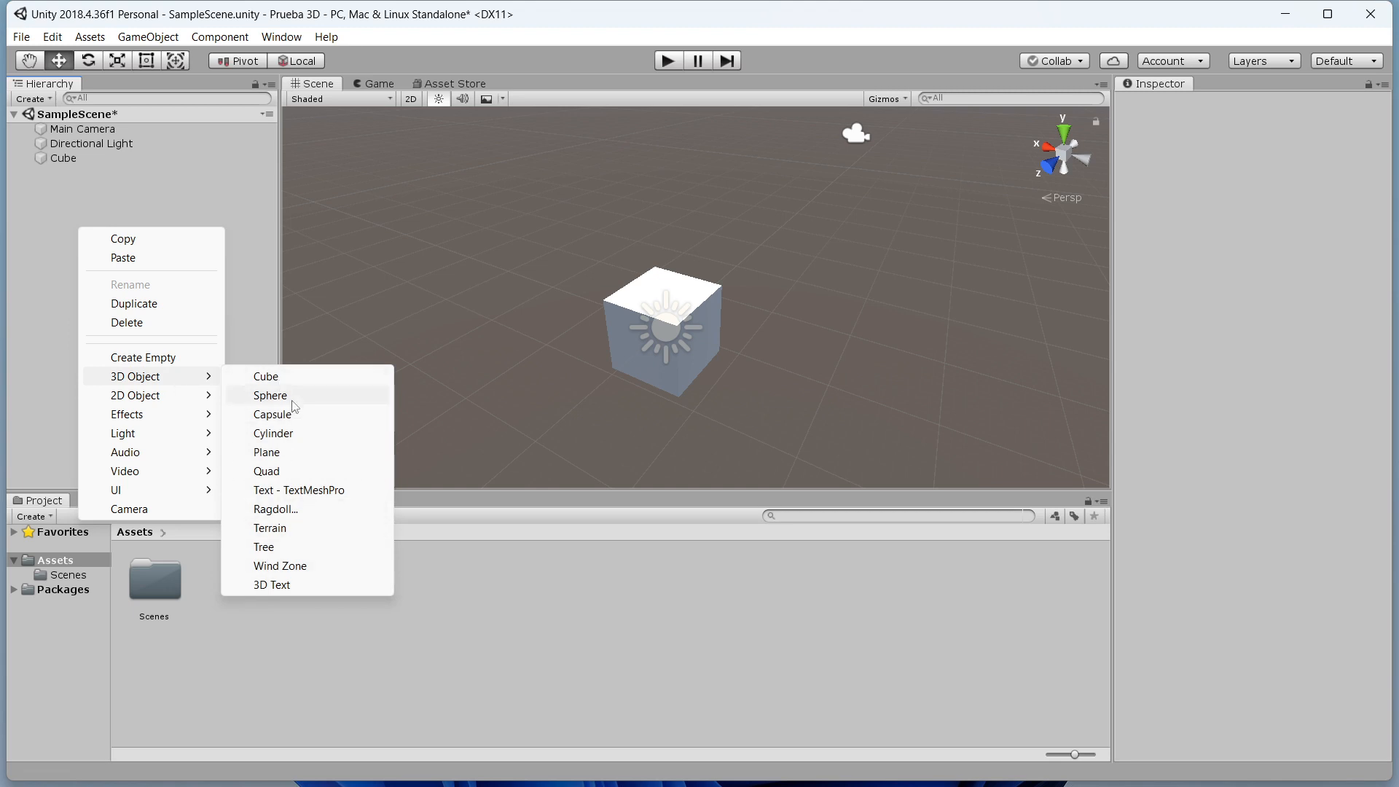
left_click(263, 376)
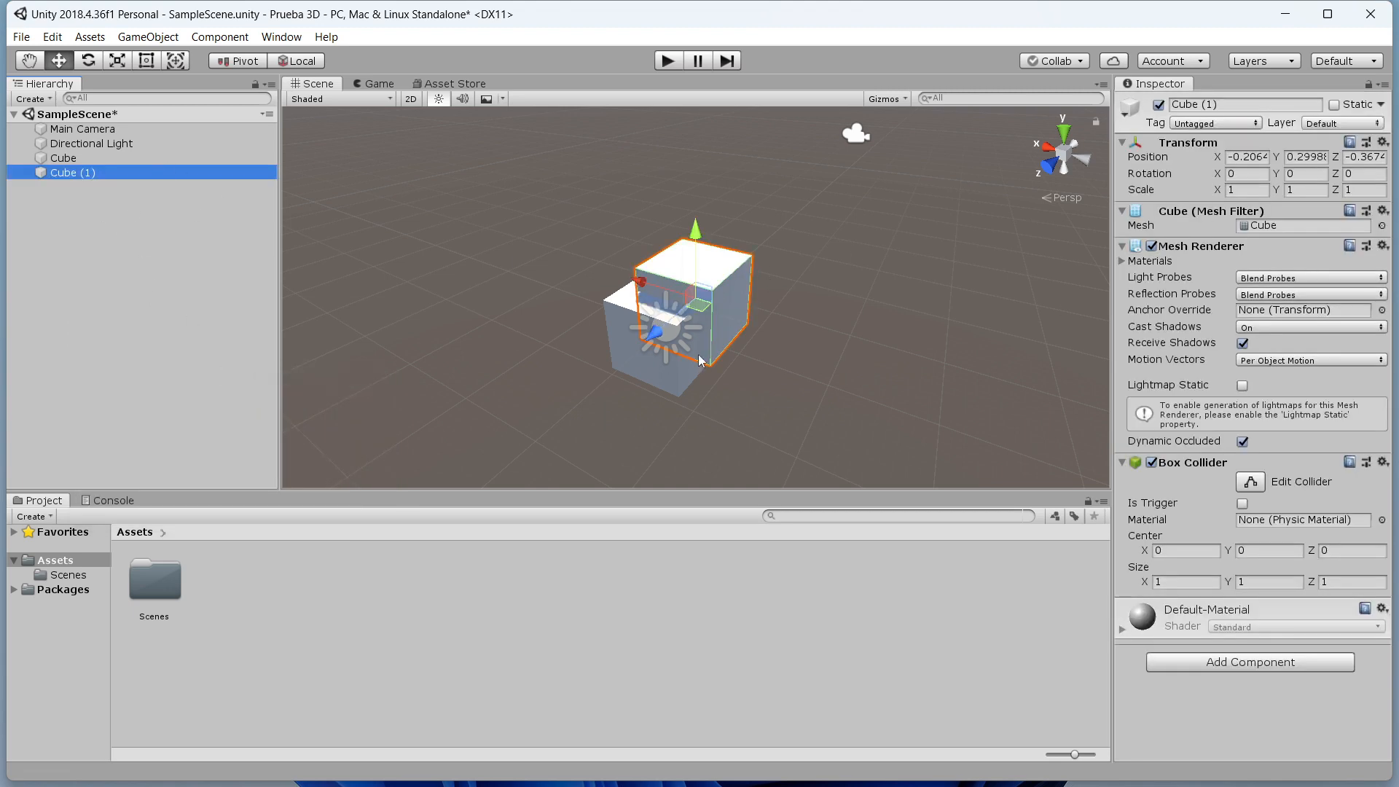
scroll(730, 371, "up", 2)
scroll(730, 370, "down", 1)
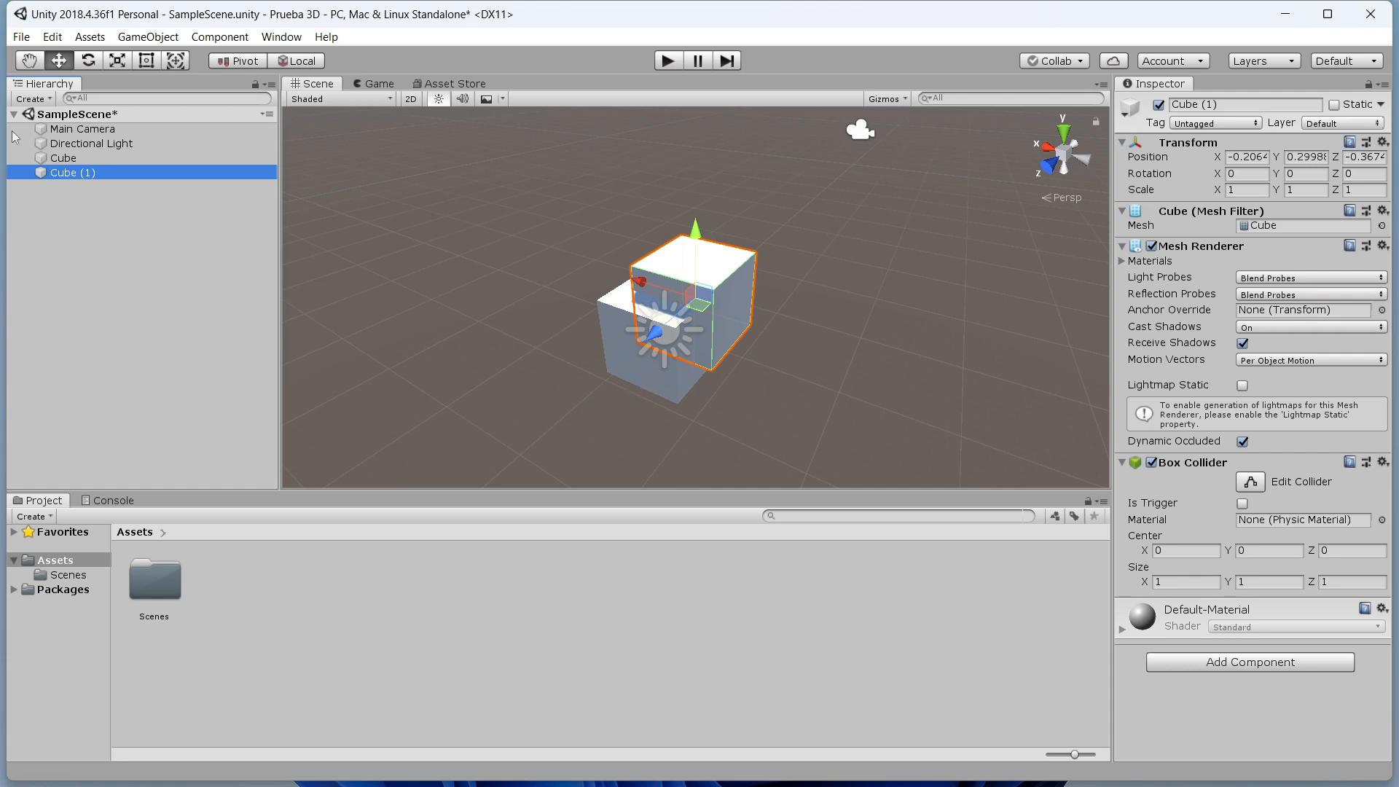
- Stack the second cube on the first by setting its position to X 0, Y 1, Z 0
left_click(103, 158)
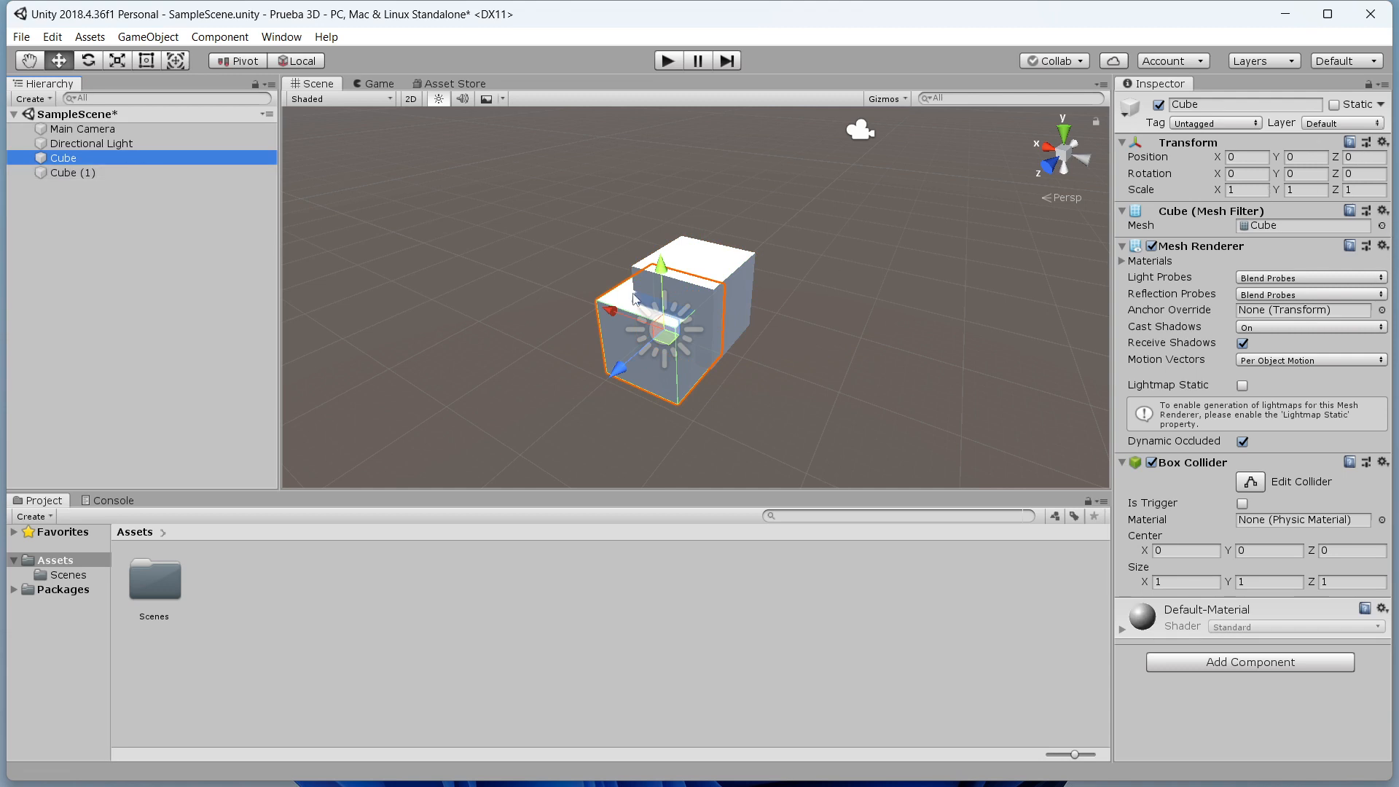
left_click(744, 278)
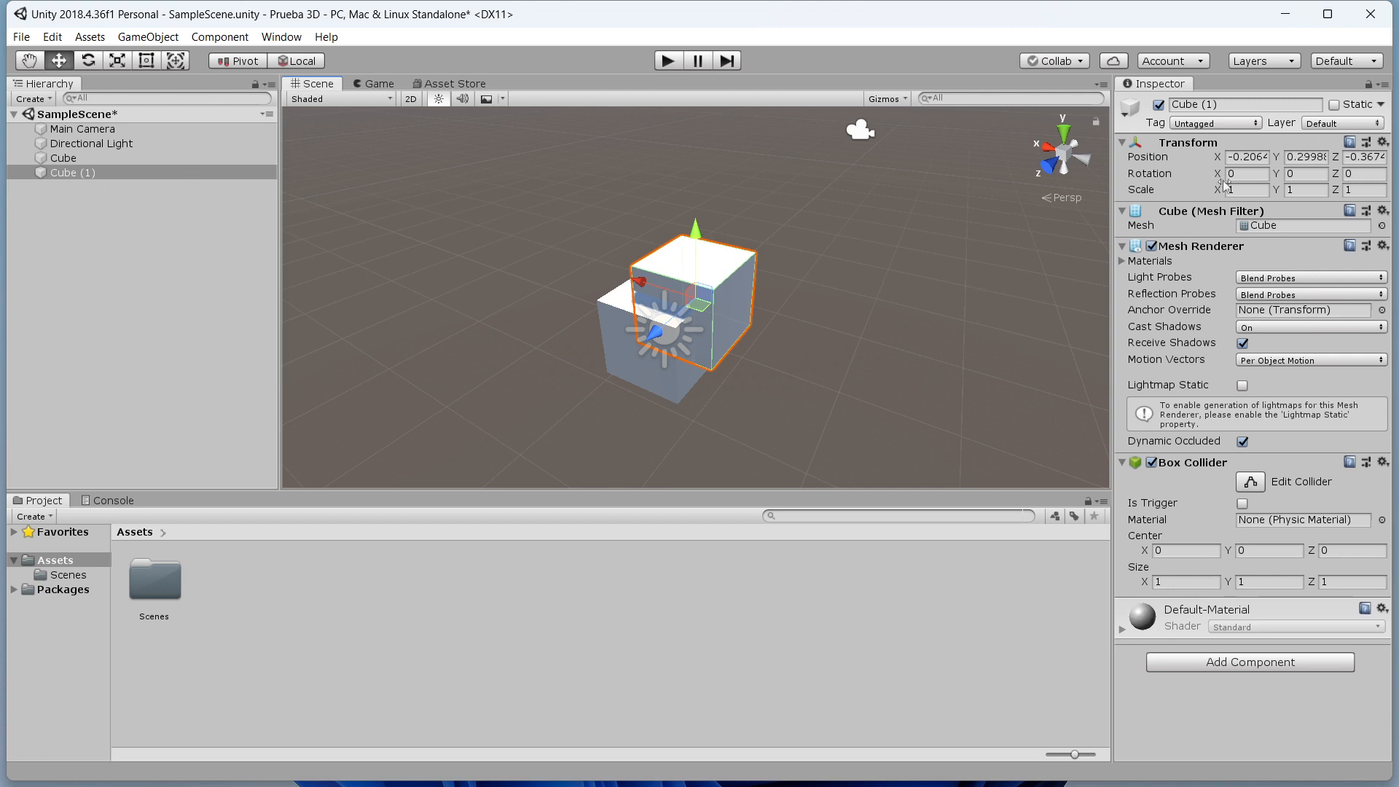
left_click(1239, 157)
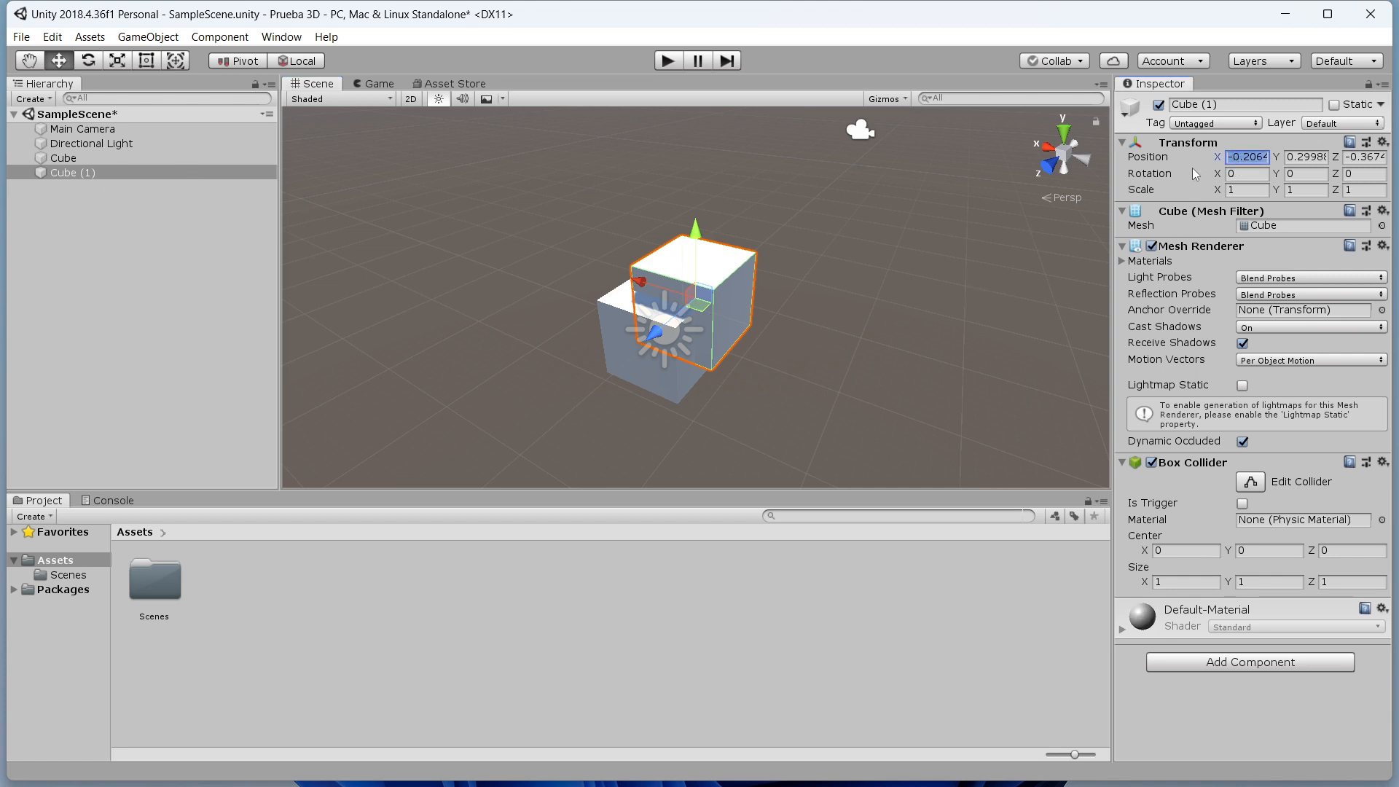
type("0")
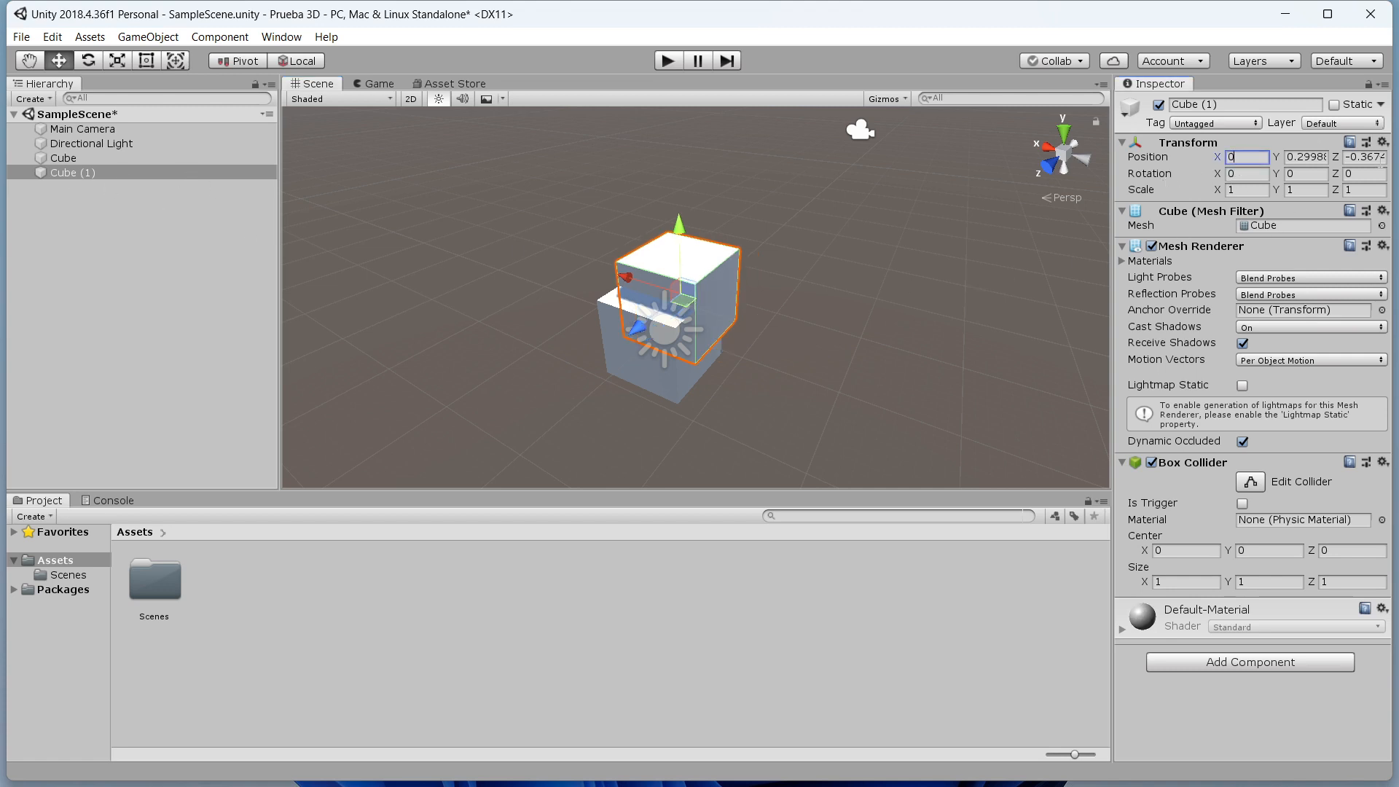
left_click(1381, 159)
type("0")
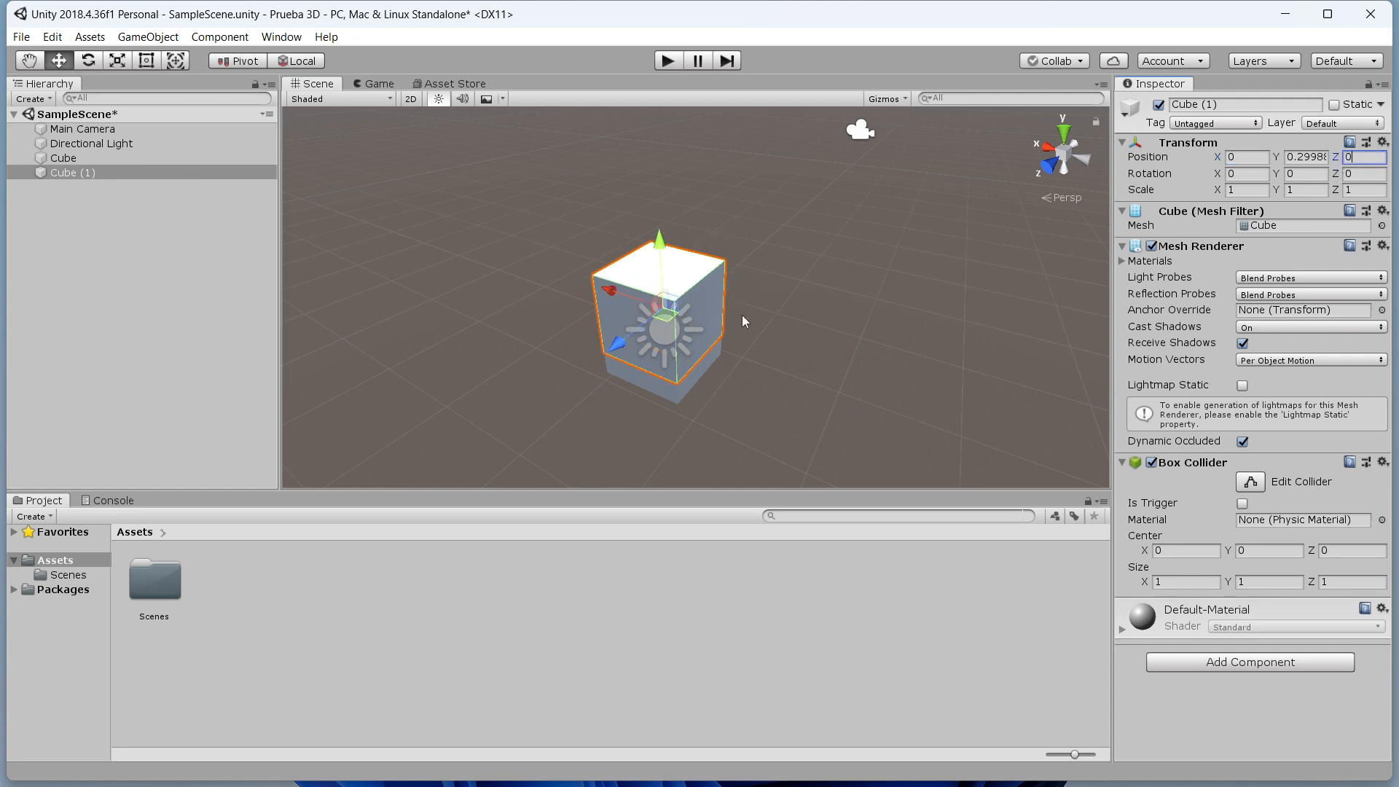
left_click(1293, 162)
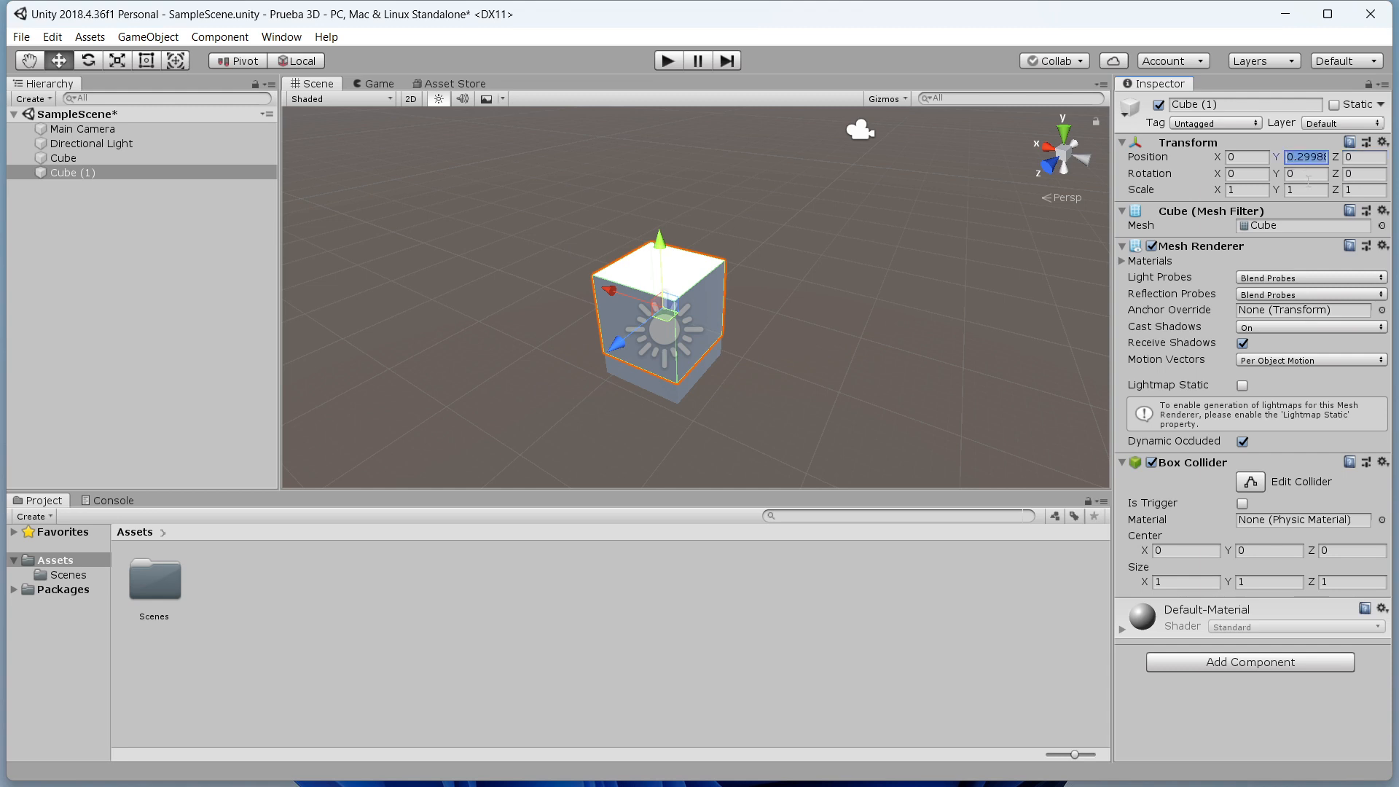
type("1")
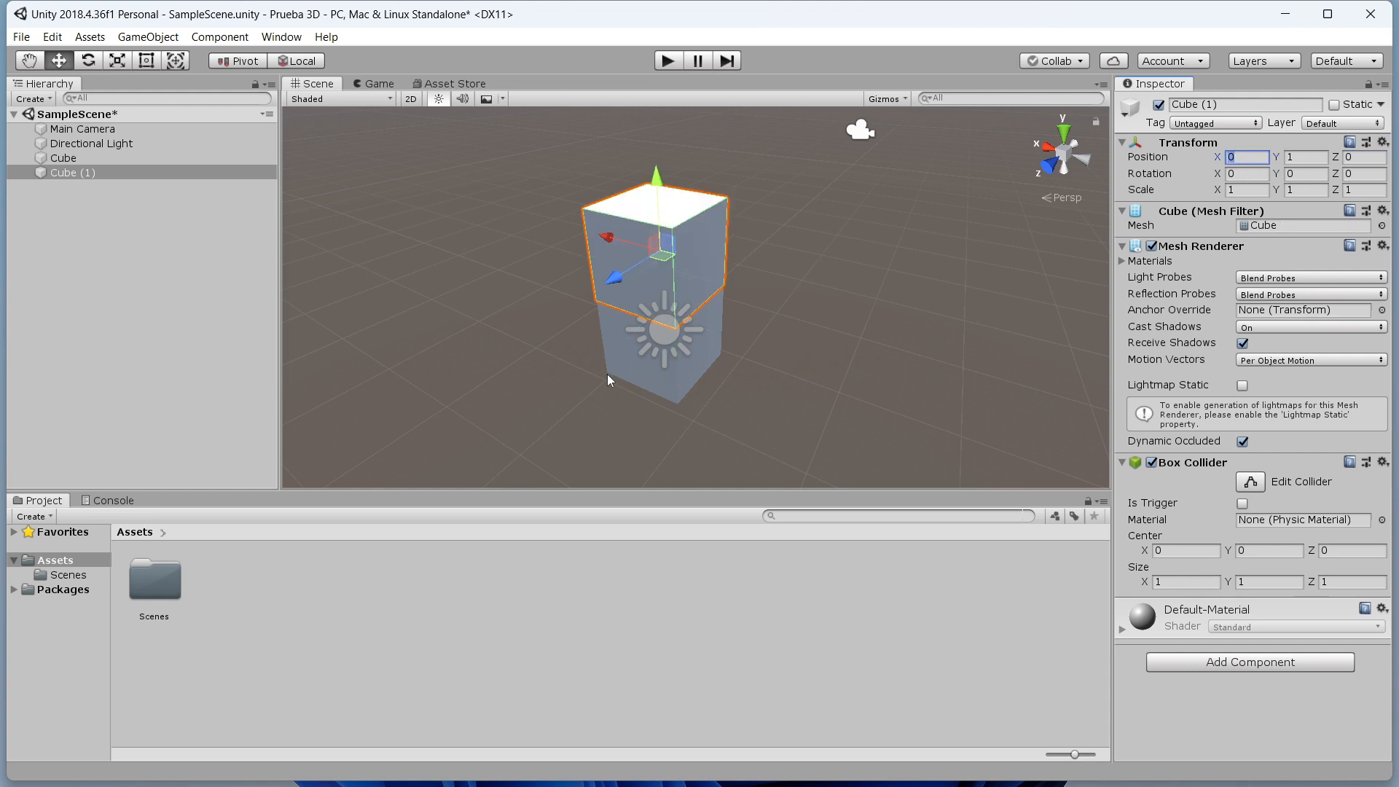
- Examine the two stacked cubes from several sides by orbiting and flying around them, and check the upper cube by selecting it
left_click(758, 318)
left_click_drag(771, 339, 694, 310, "alt")
key("d")
right_click_drag(695, 309, 957, 388)
key("a")
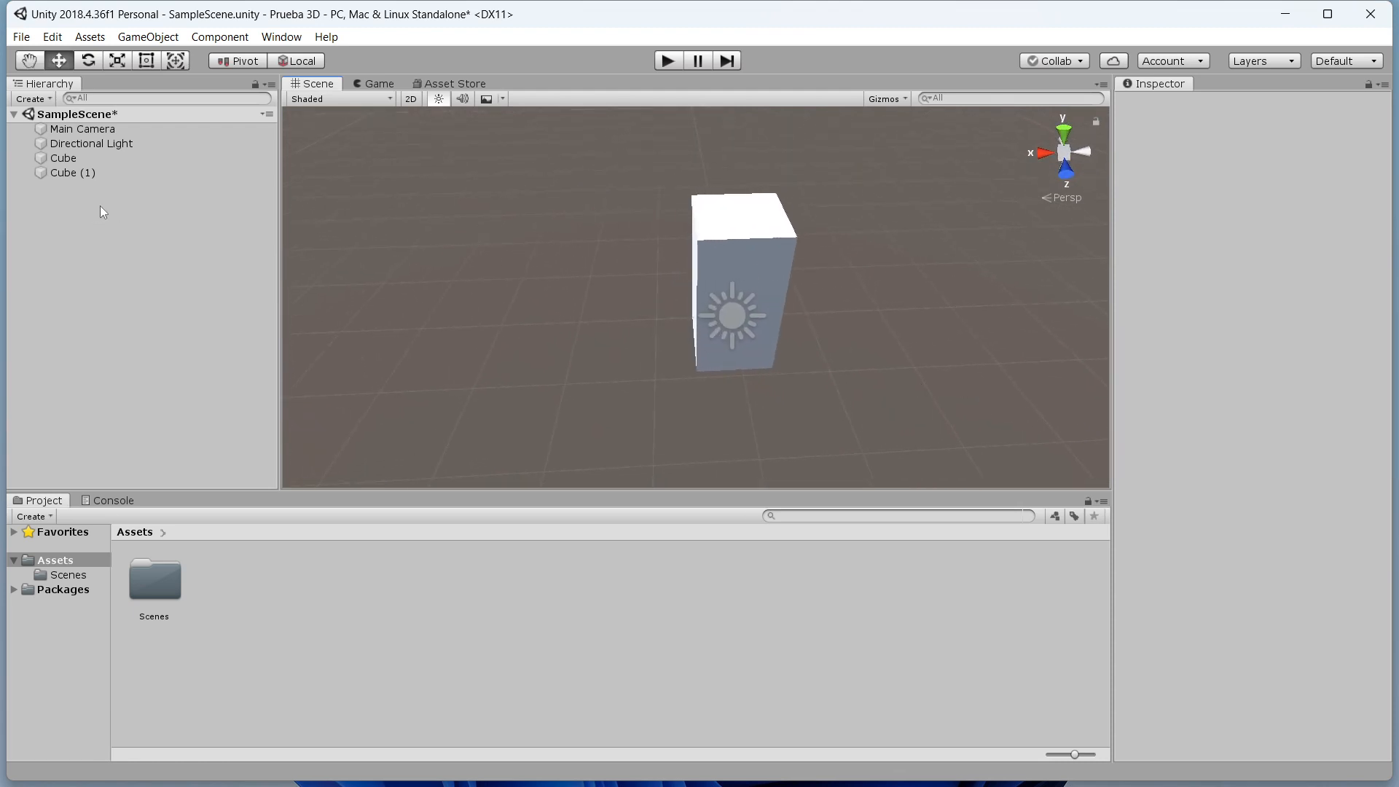
left_click(168, 242)
right_click_drag(777, 278, 892, 190)
left_click(788, 215)
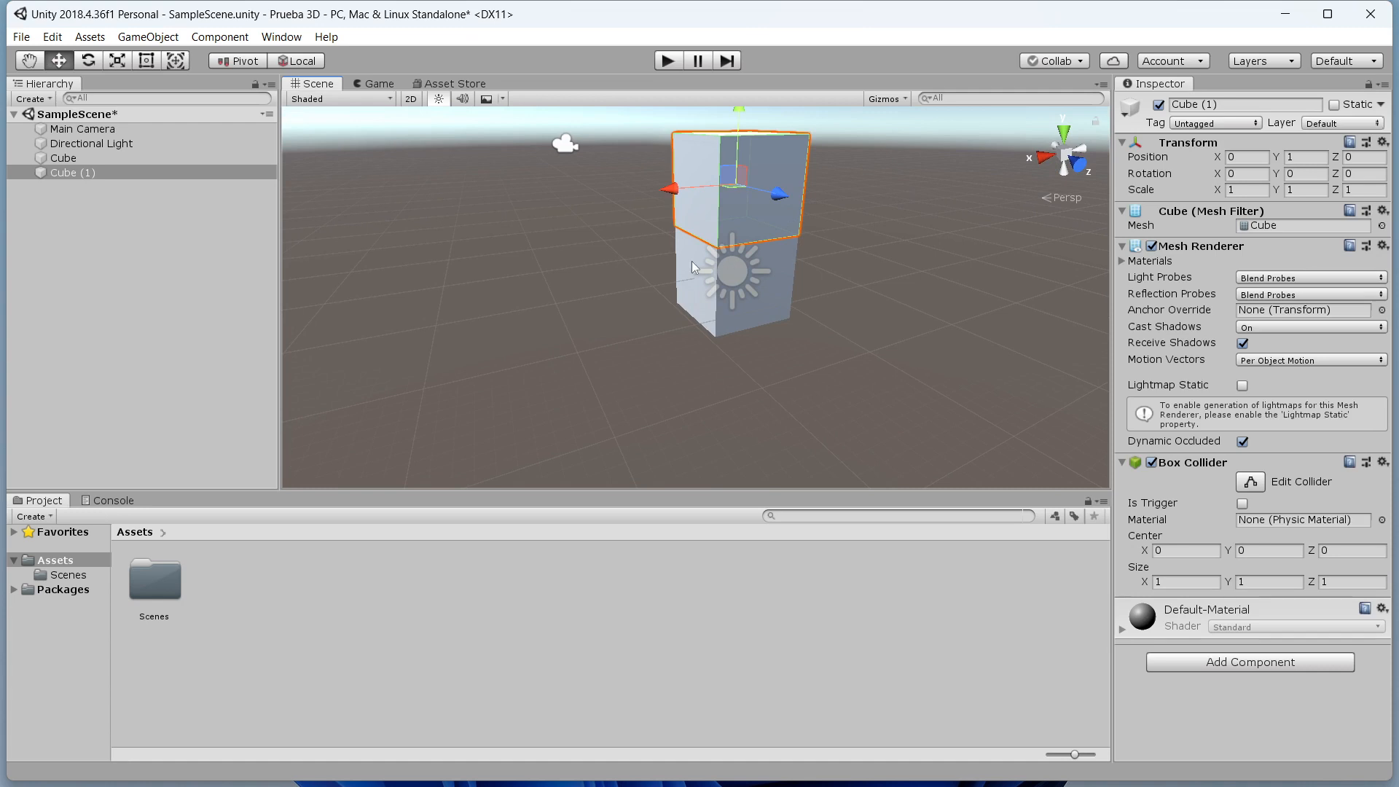
- Add a 3D sphere to the SampleScene hierarchy as a top-level object
right_click(106, 203)
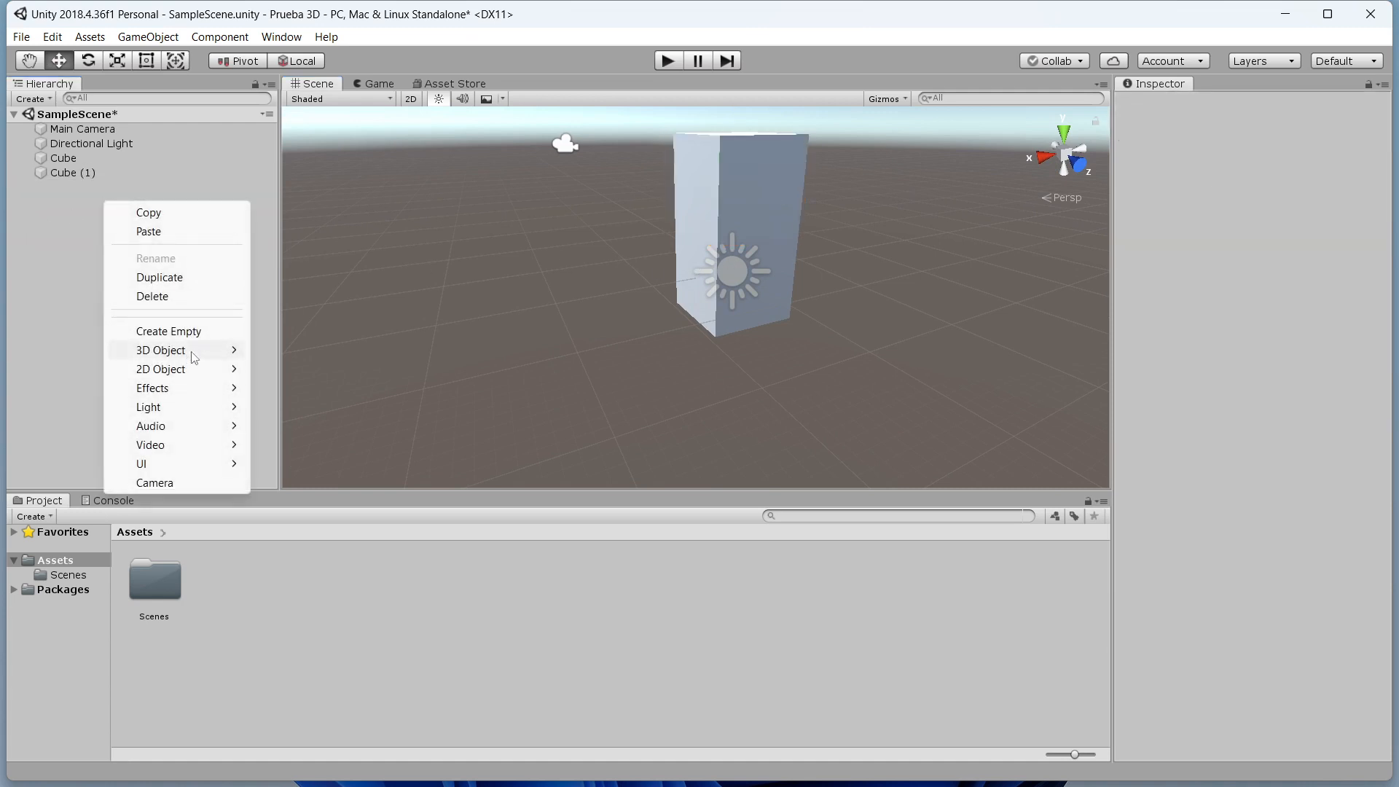
mouse_move(194, 357)
left_click(338, 370)
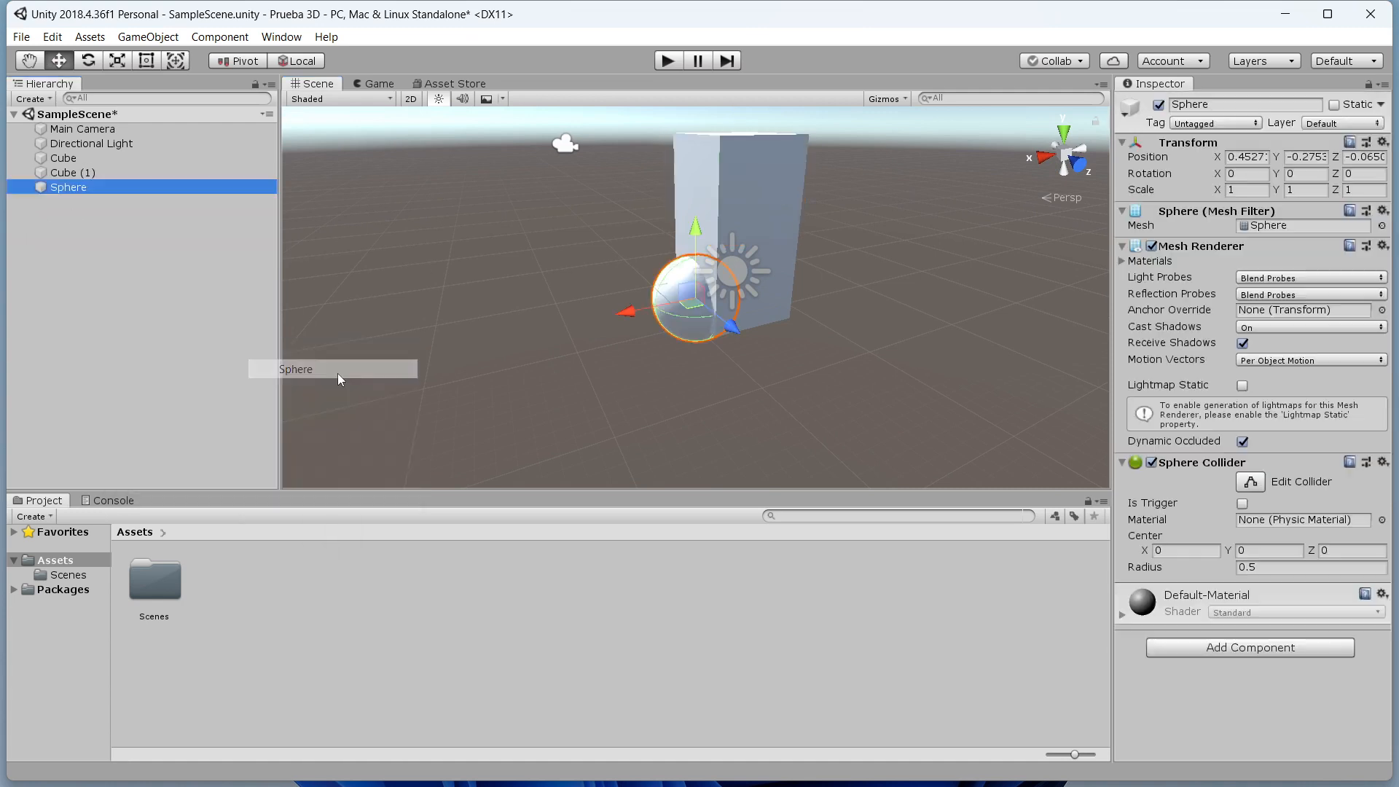
scroll(751, 281, "down", 4)
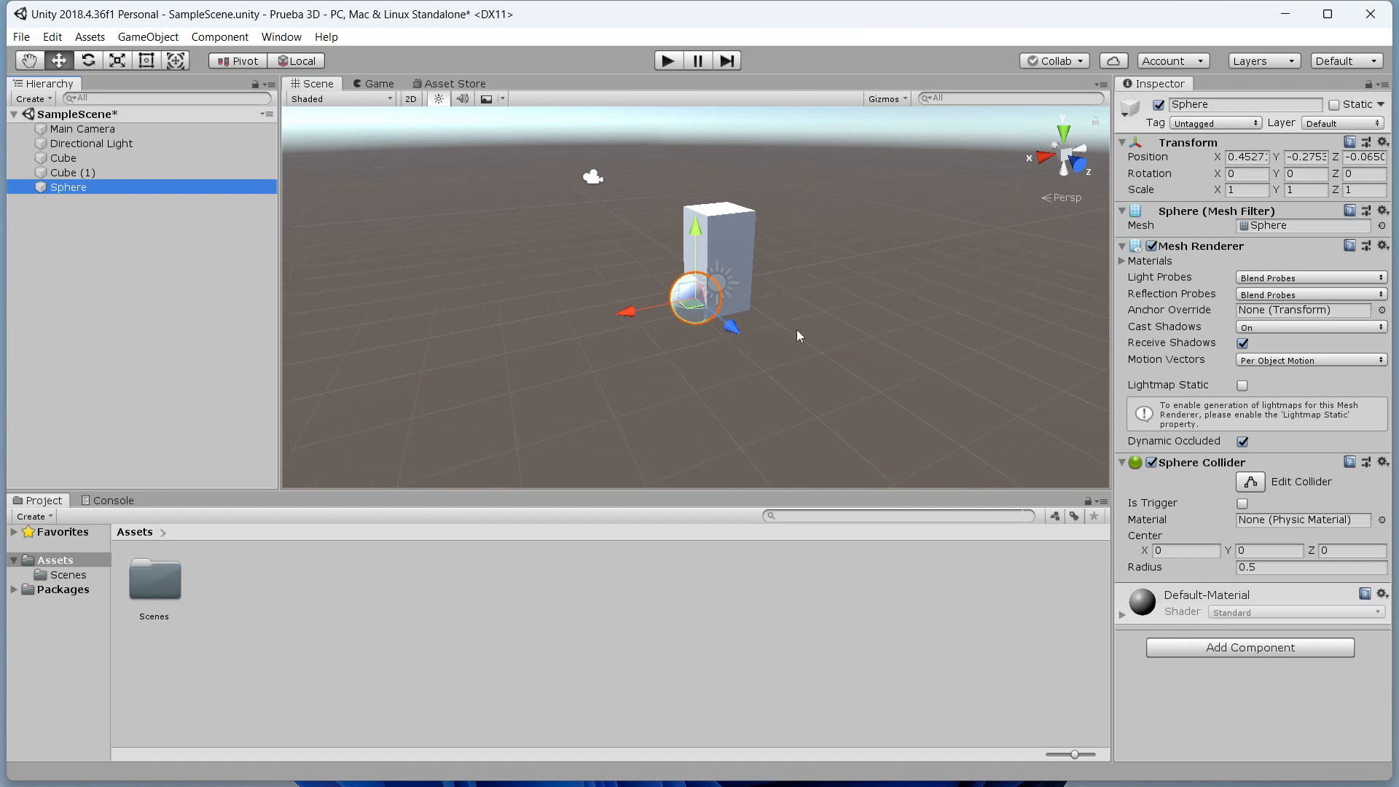
- Move the sphere along its axes onto the top of the stacked cubes, to about X 0.07, Y 2.04, Z 0.03
key("w")
right_click_drag(799, 336, 859, 315)
key("s")
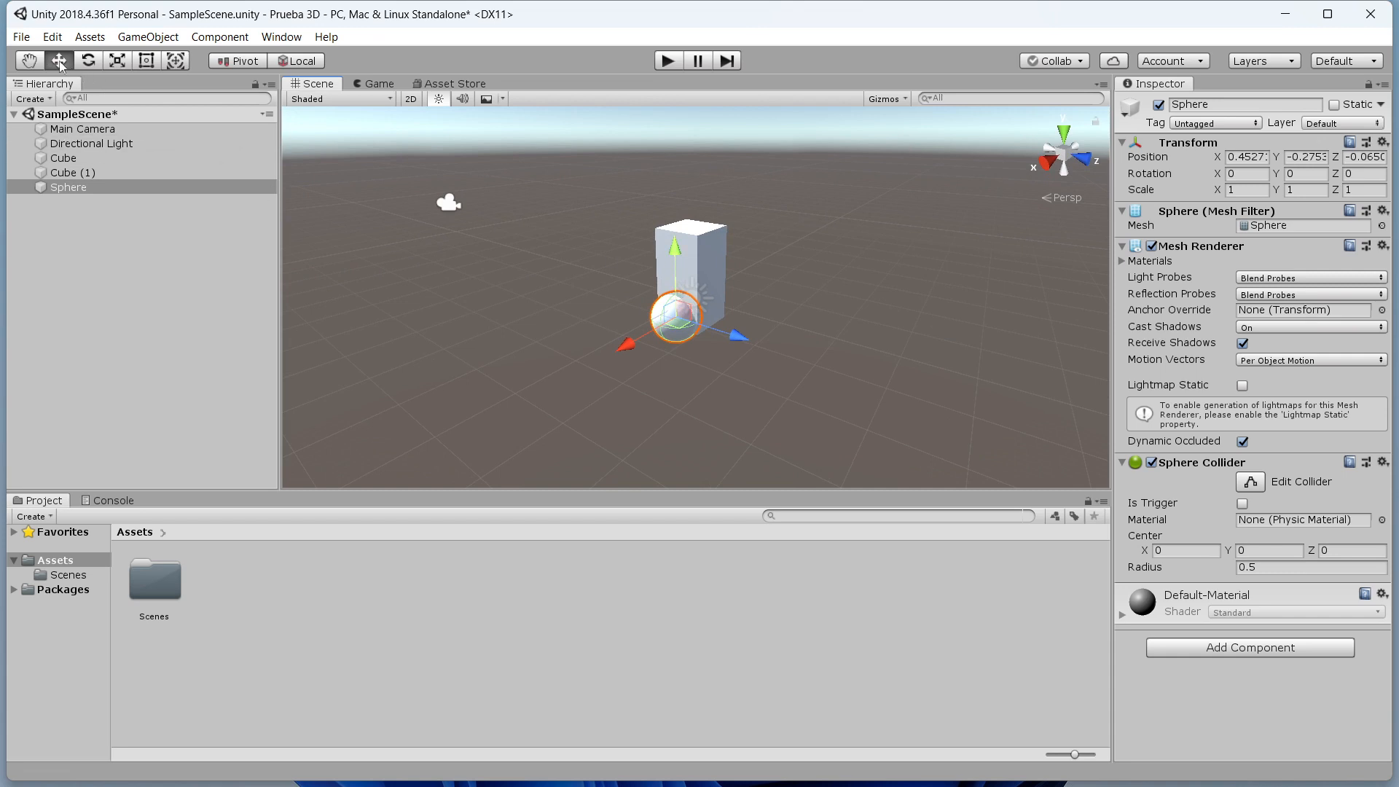
left_click_drag(676, 264, 644, 213)
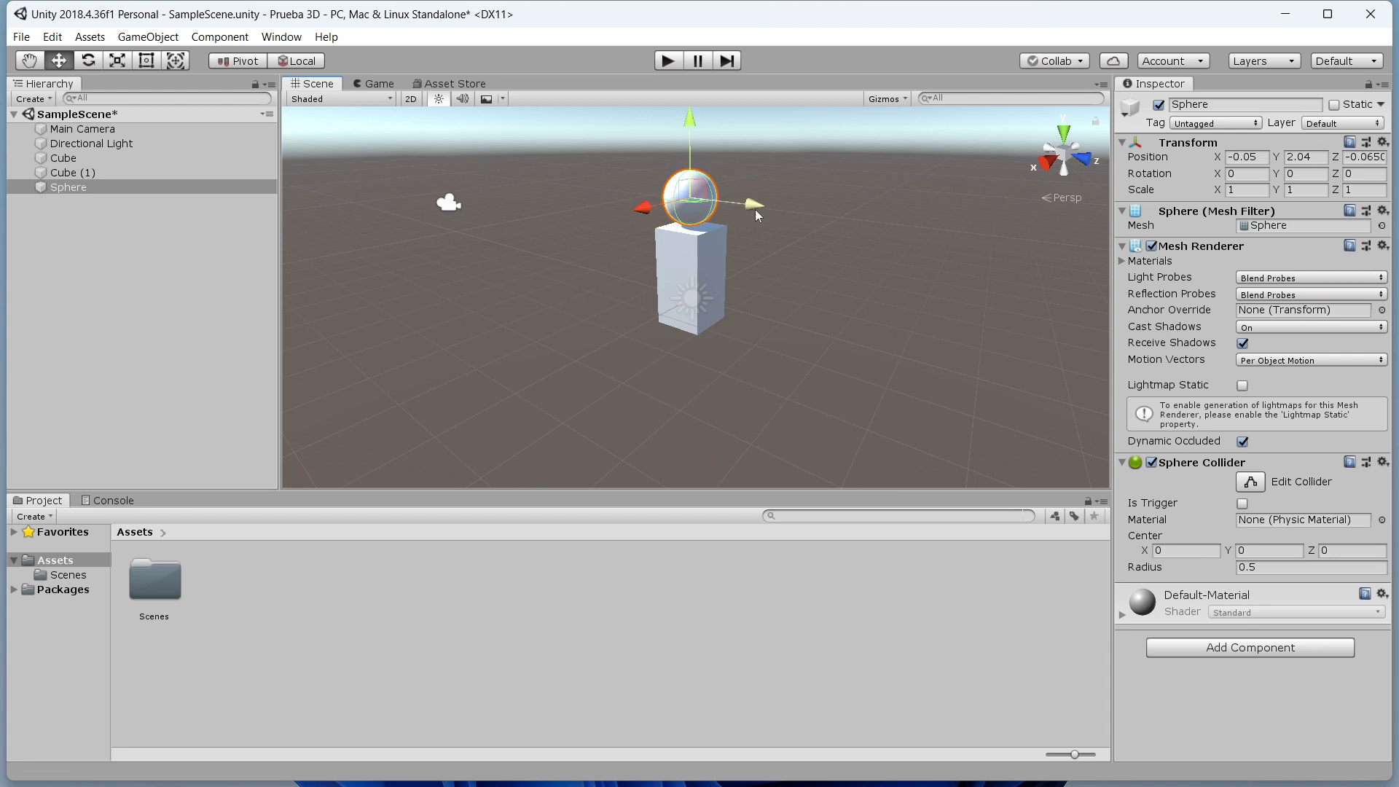
left_click_drag(754, 209, 759, 210)
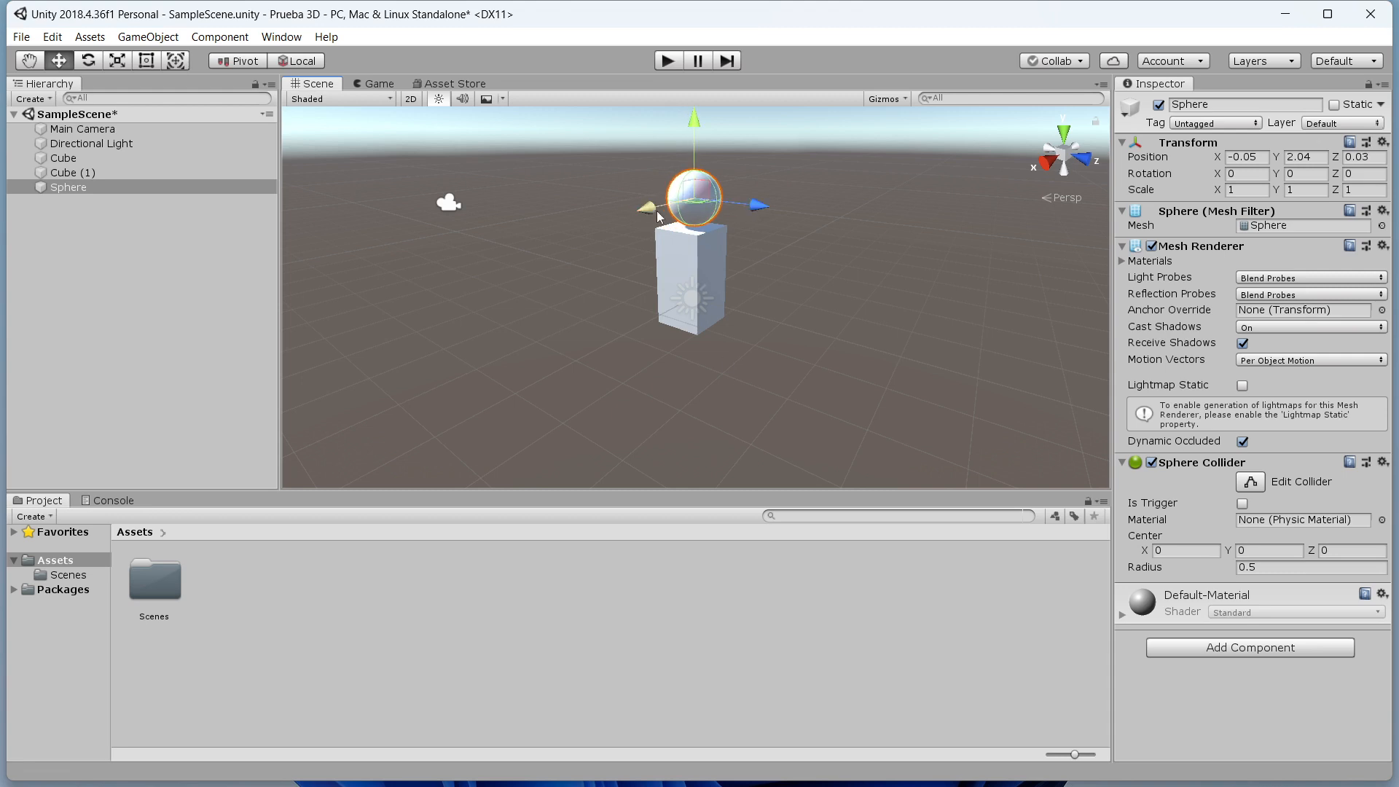
left_click_drag(648, 209, 643, 210)
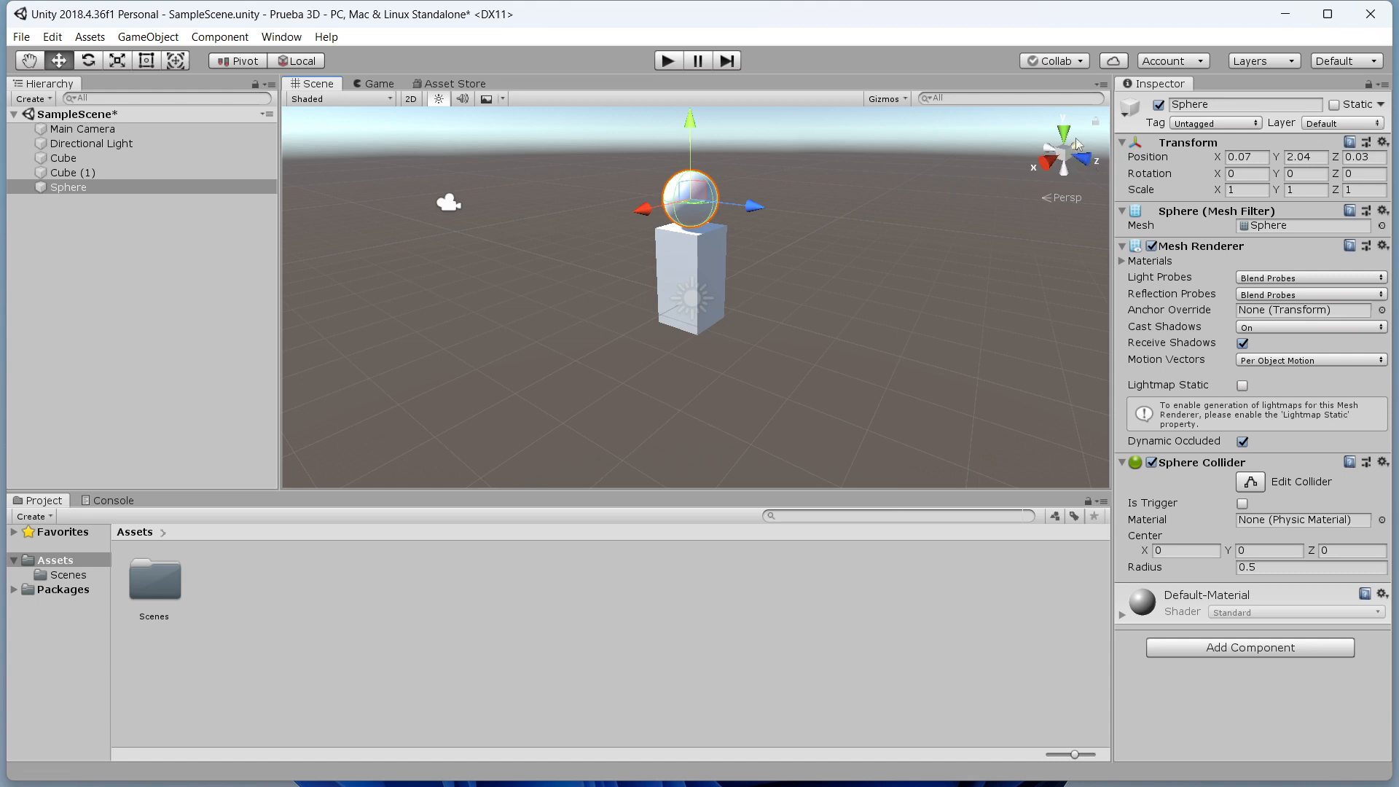
- Check the sphere's alignment over the cubes in orthographic projection from the front and right views, ending on the front view
left_click(1083, 159)
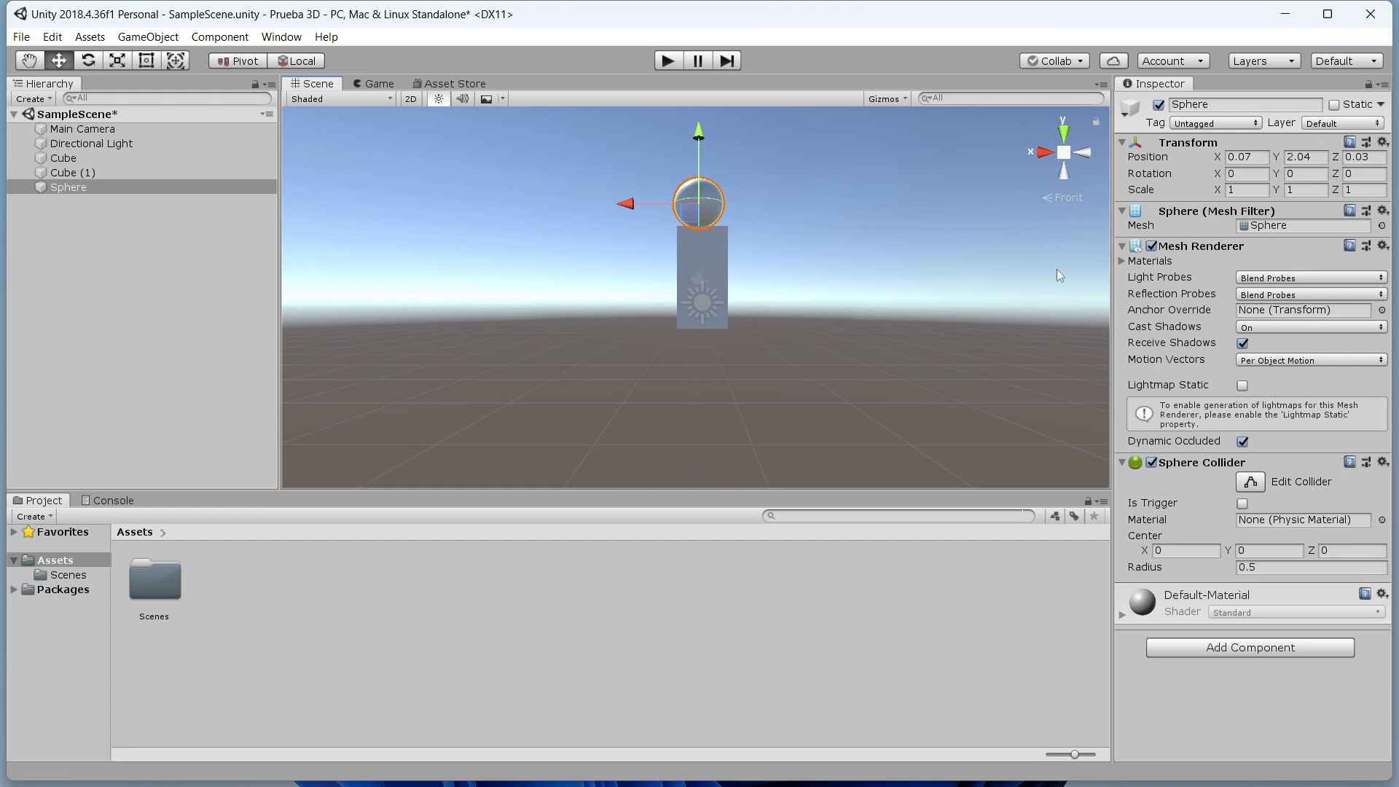
left_click(1067, 199)
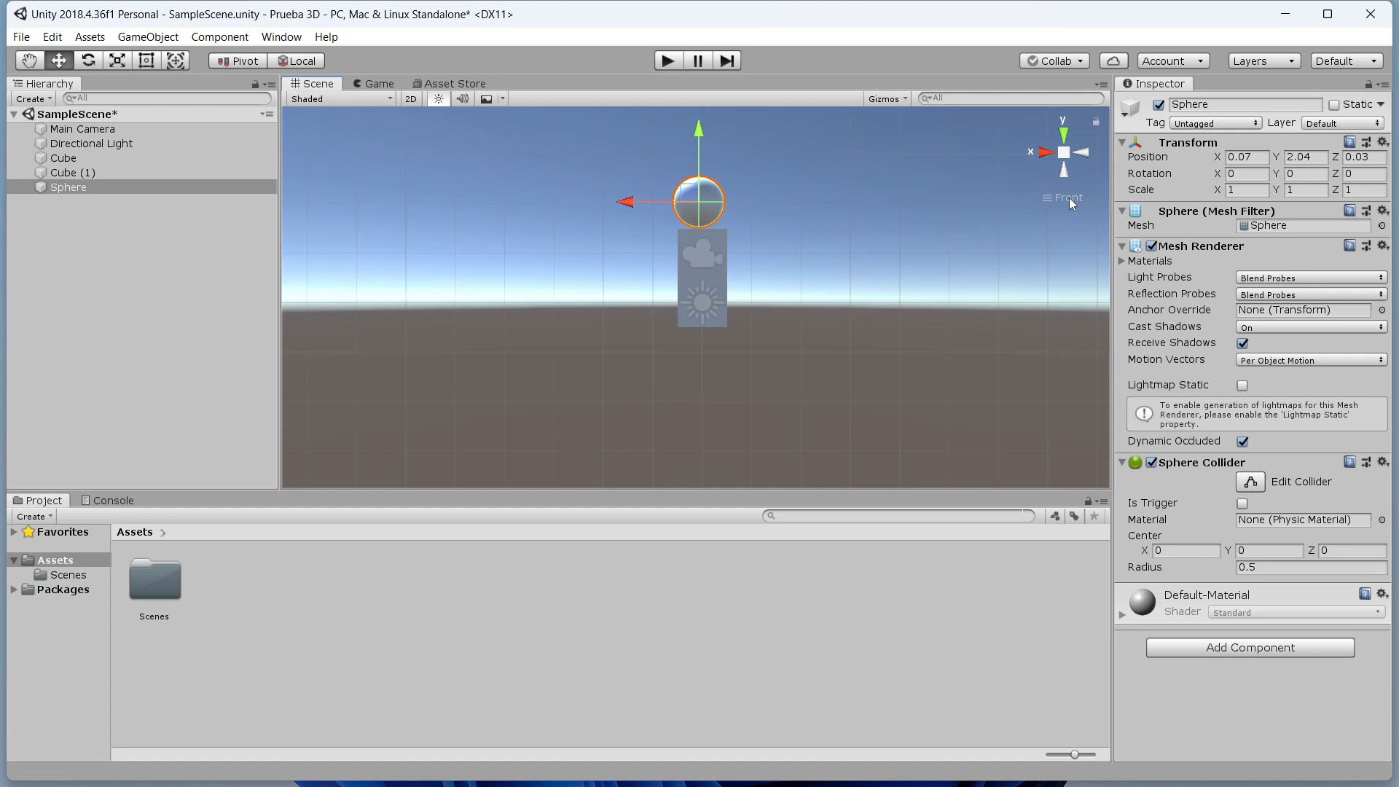
left_click(1045, 151)
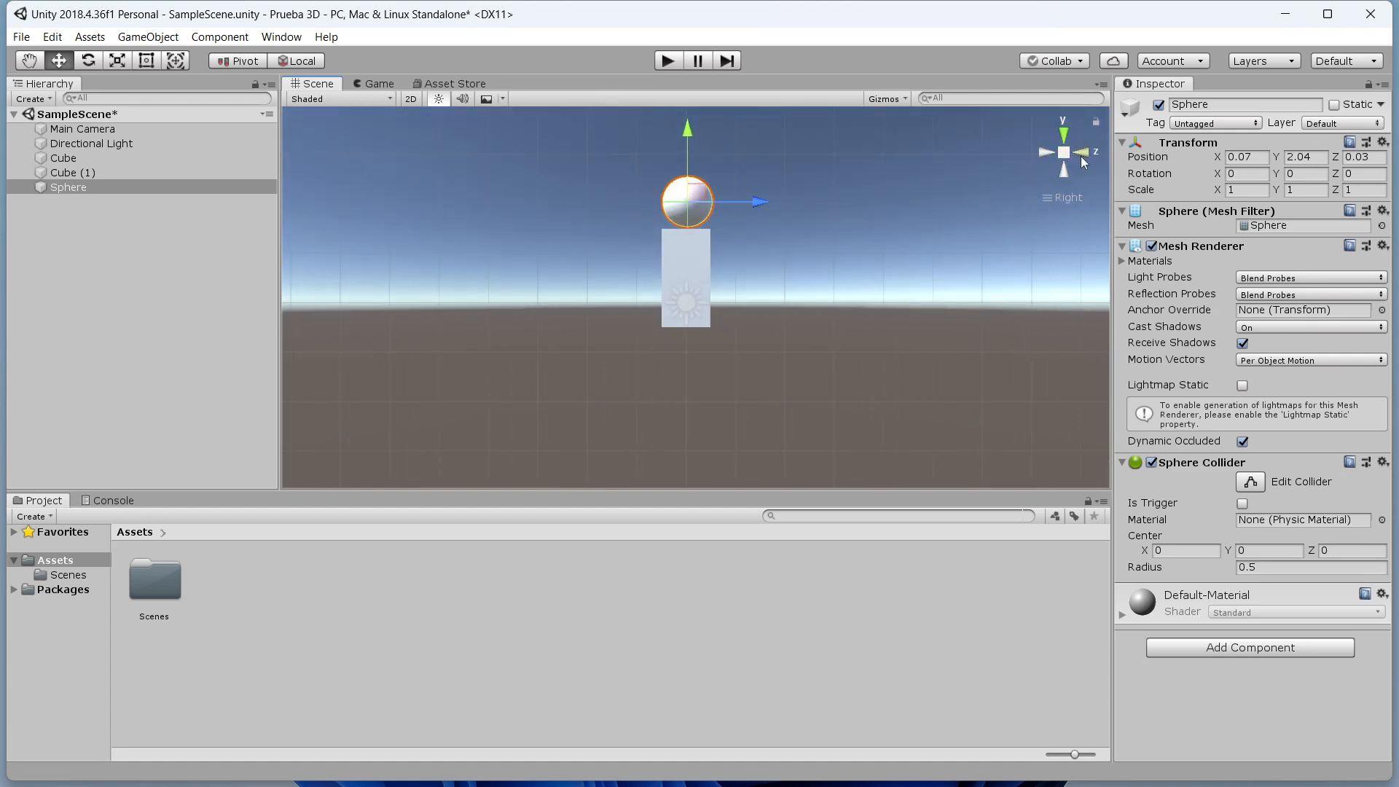
left_click(1082, 154)
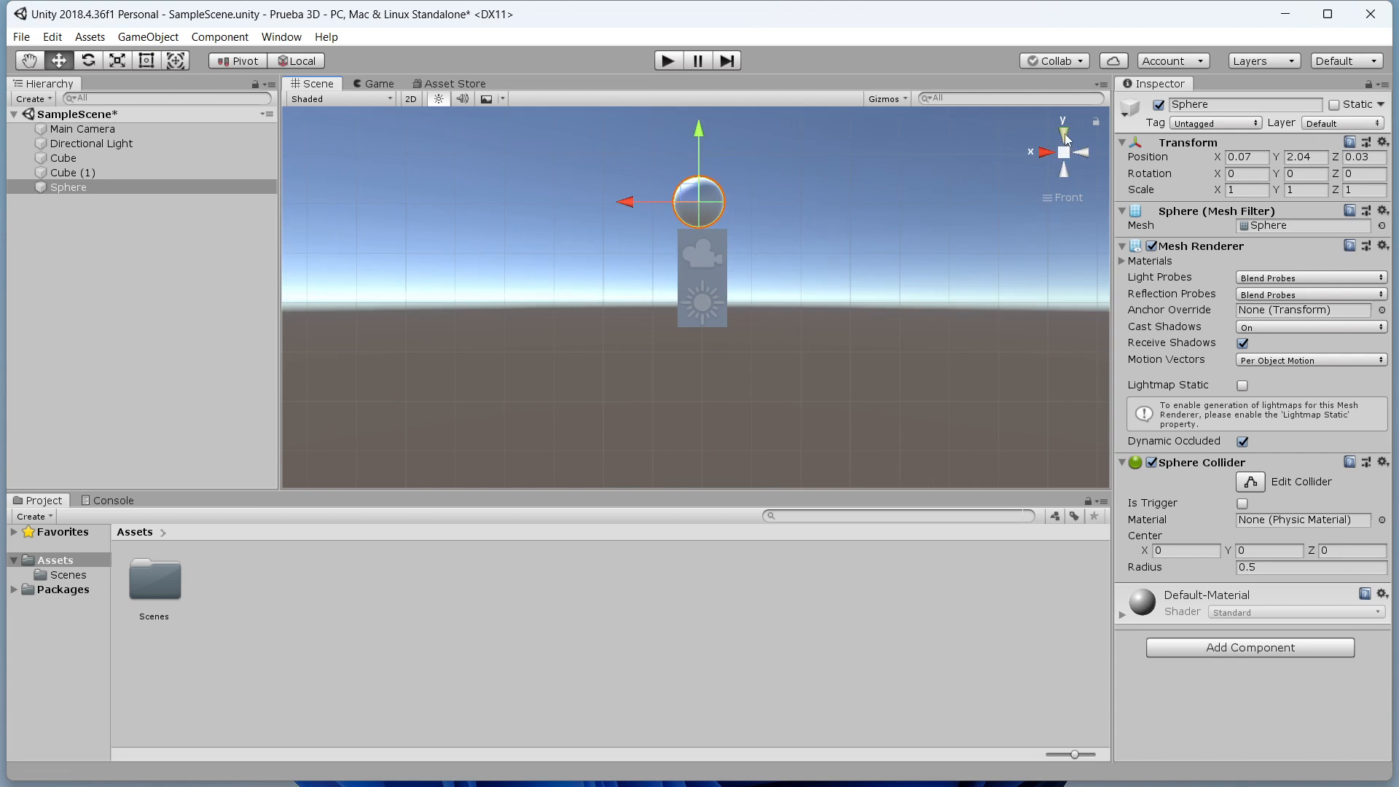
- Centre the sphere over the cubes from the top view, moving it to about X 0.01, Z 0
left_click(1065, 136)
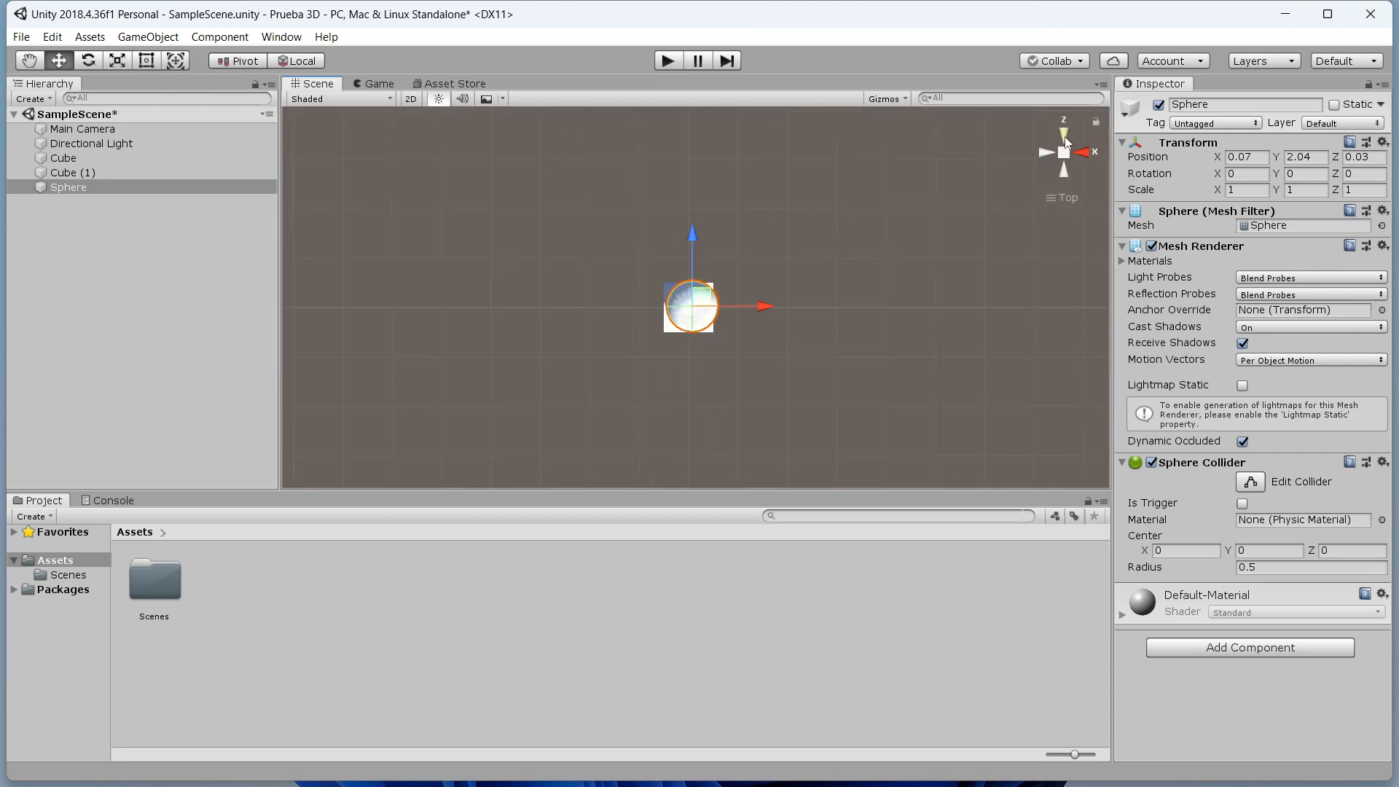
scroll(694, 312, "up", 4)
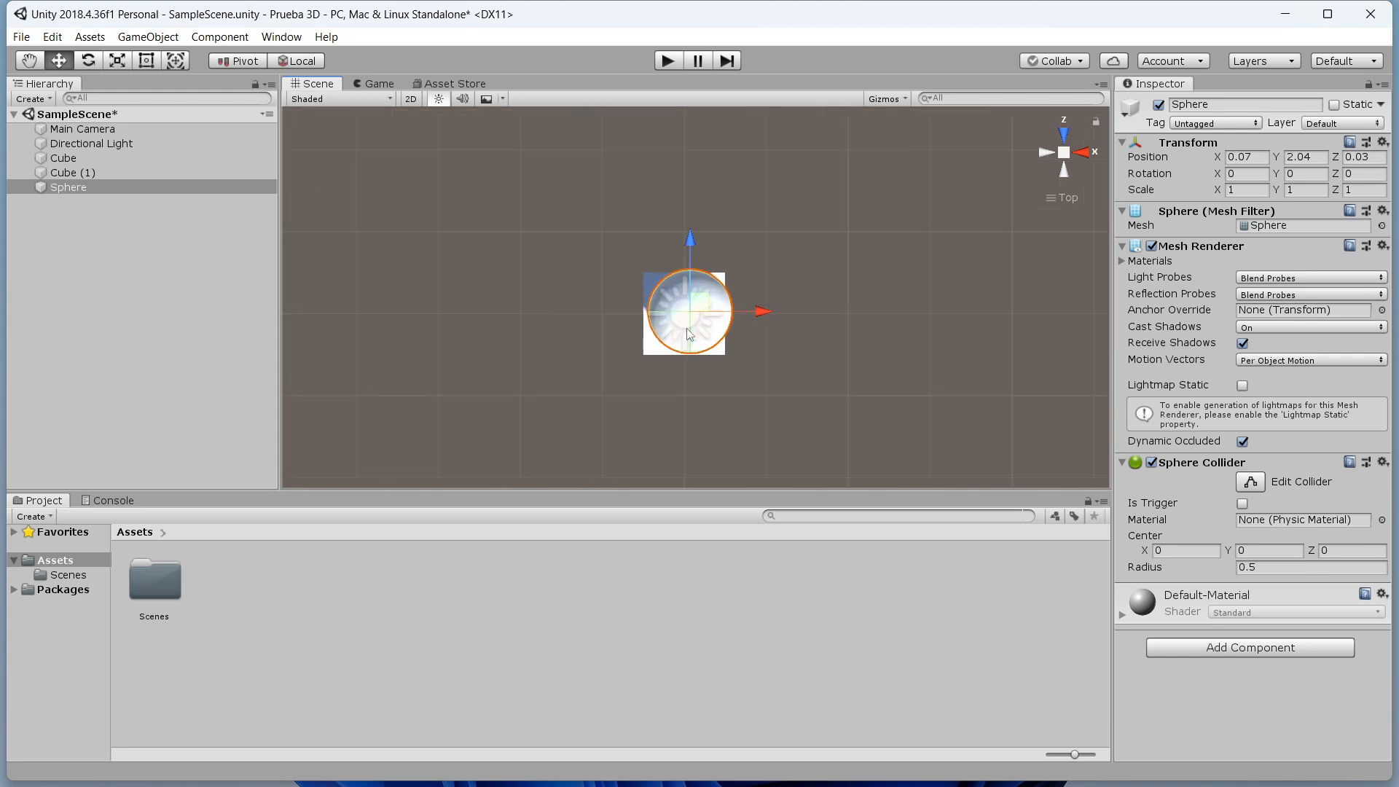
left_click_drag(694, 312, 701, 309)
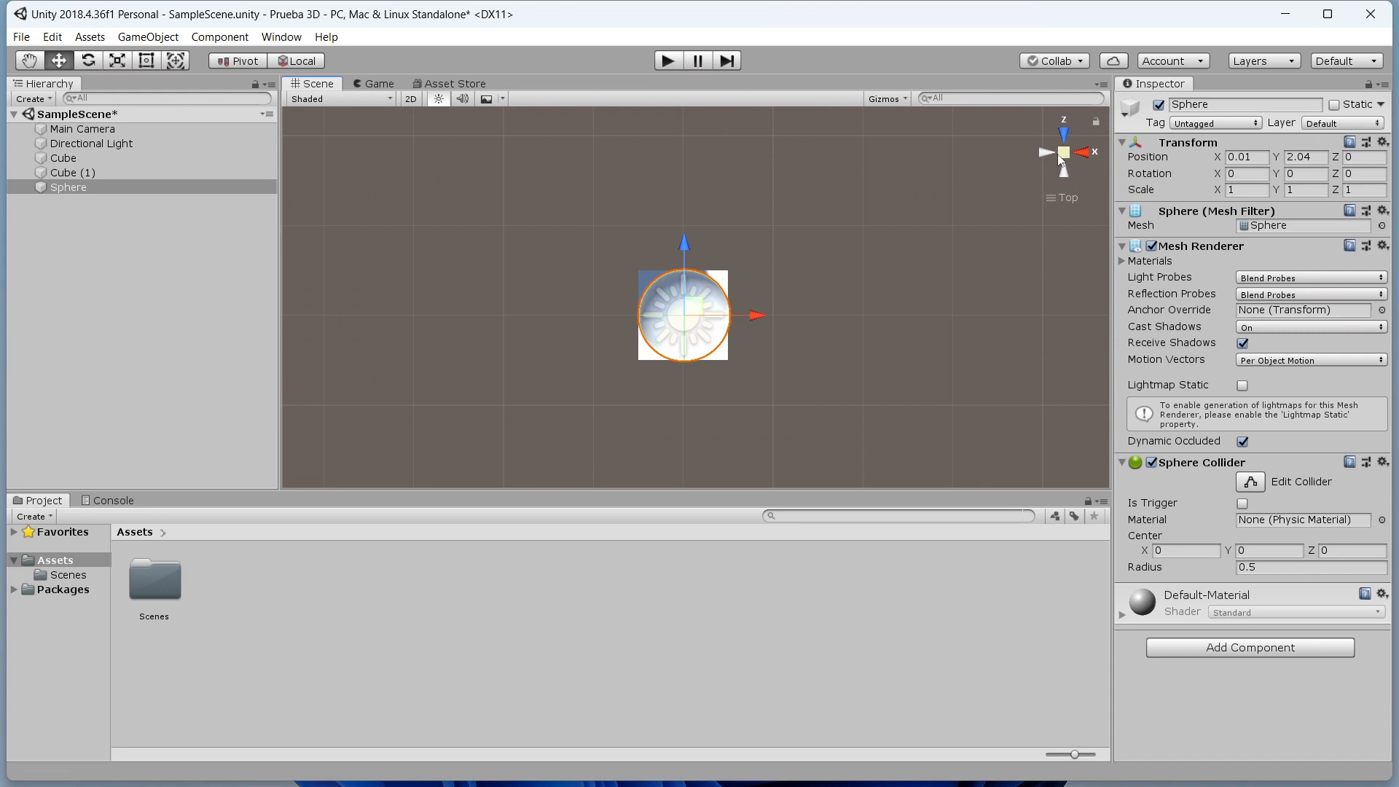
- Lower the sphere onto the upper cube's top face in the left view, to about Y 2.005
left_click(1047, 151)
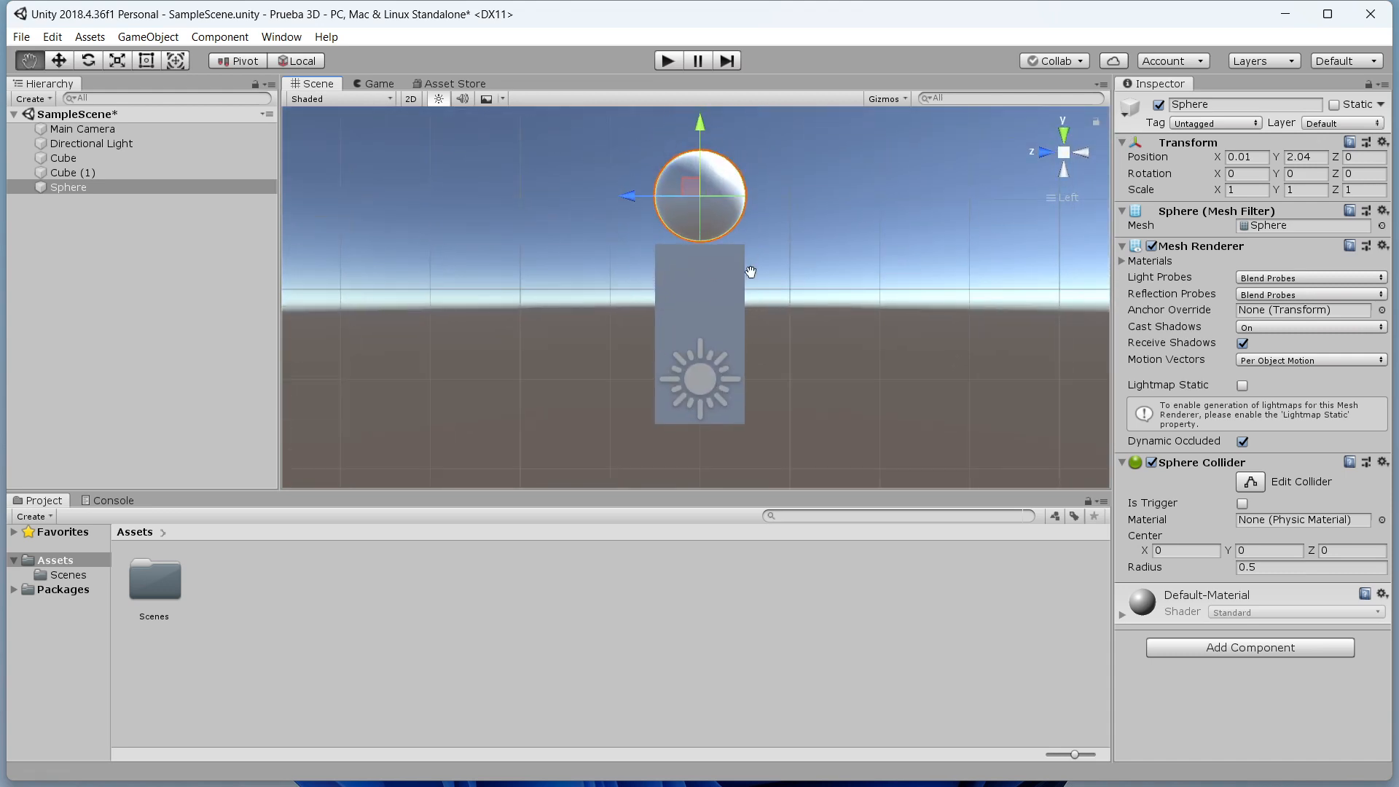
scroll(675, 246, "up", 15)
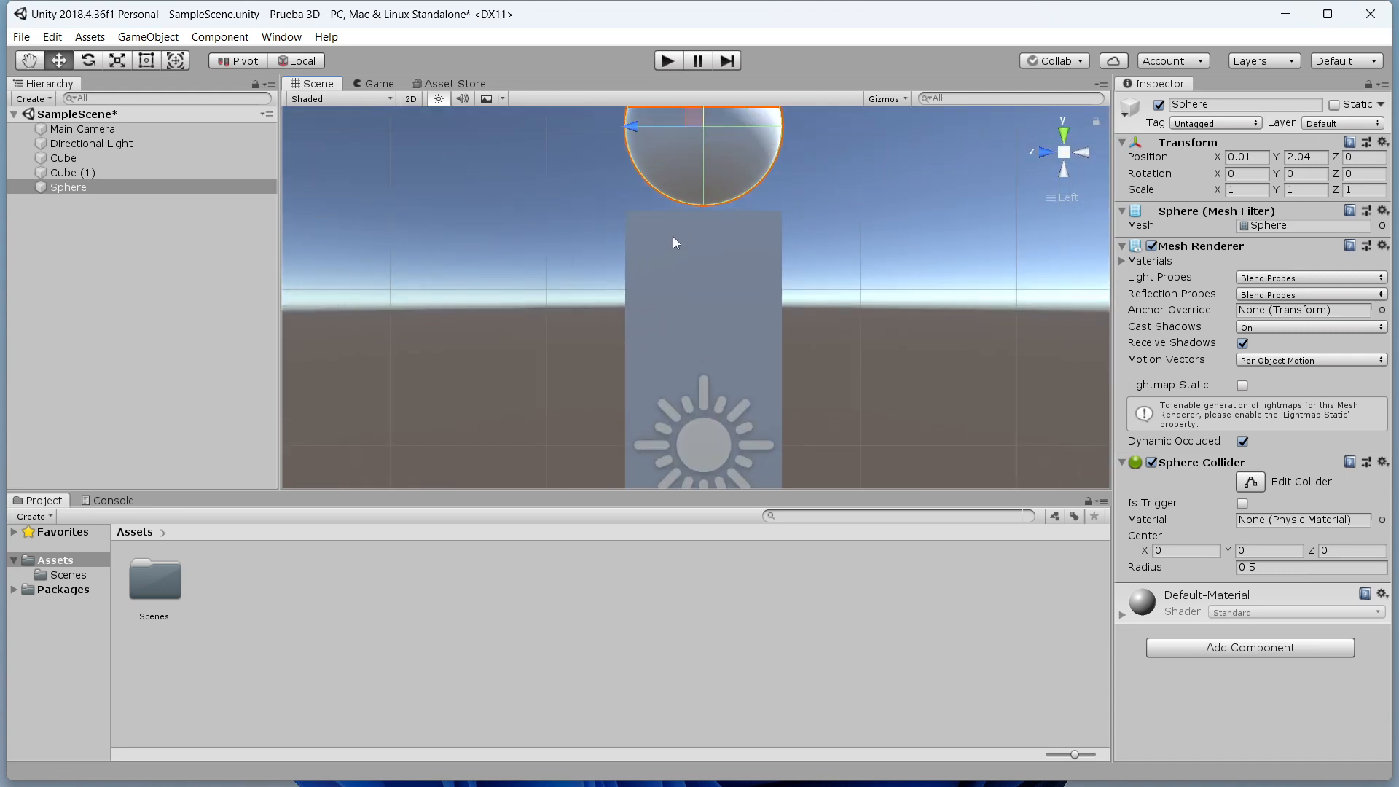
middle_click_drag(698, 220, 705, 325)
scroll(719, 267, "up", 5)
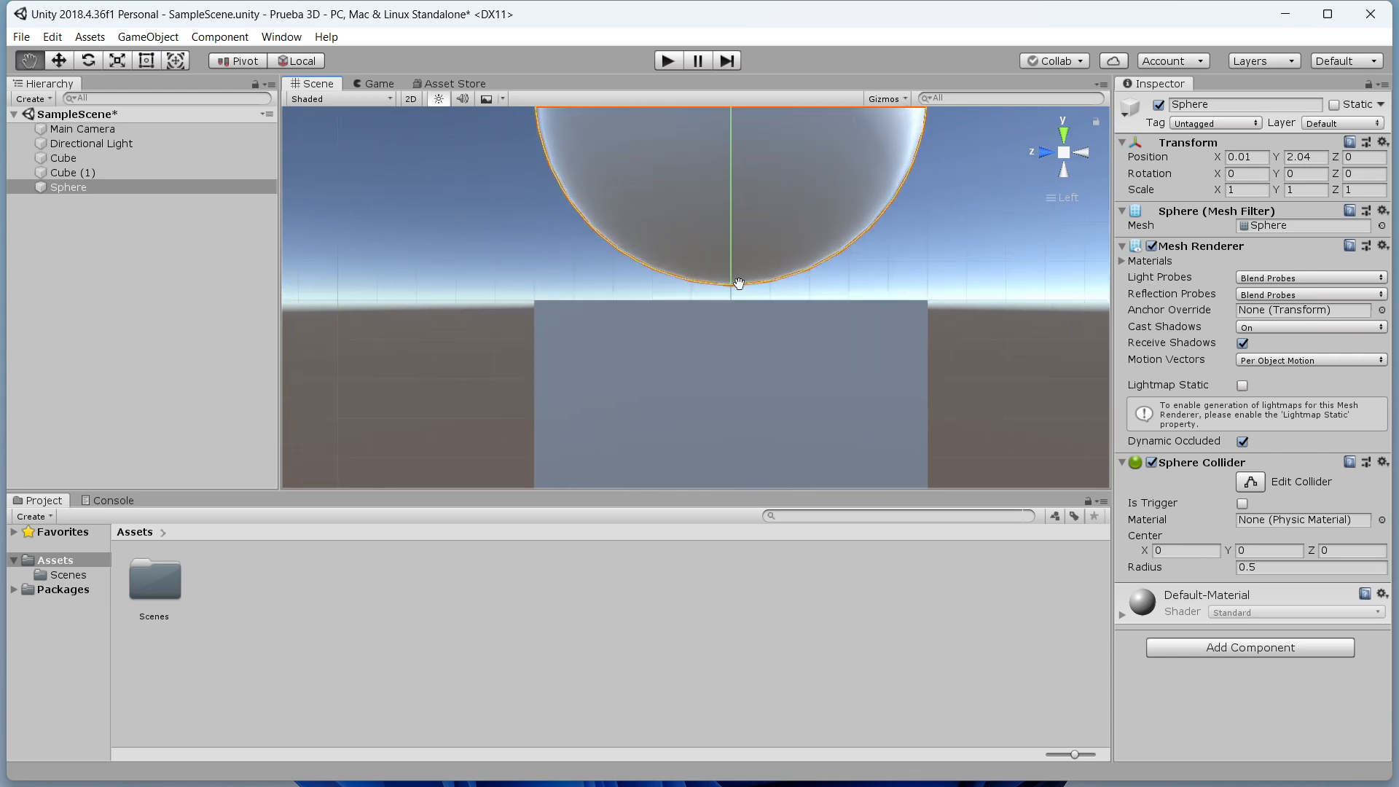
left_click_drag(705, 133, 706, 146)
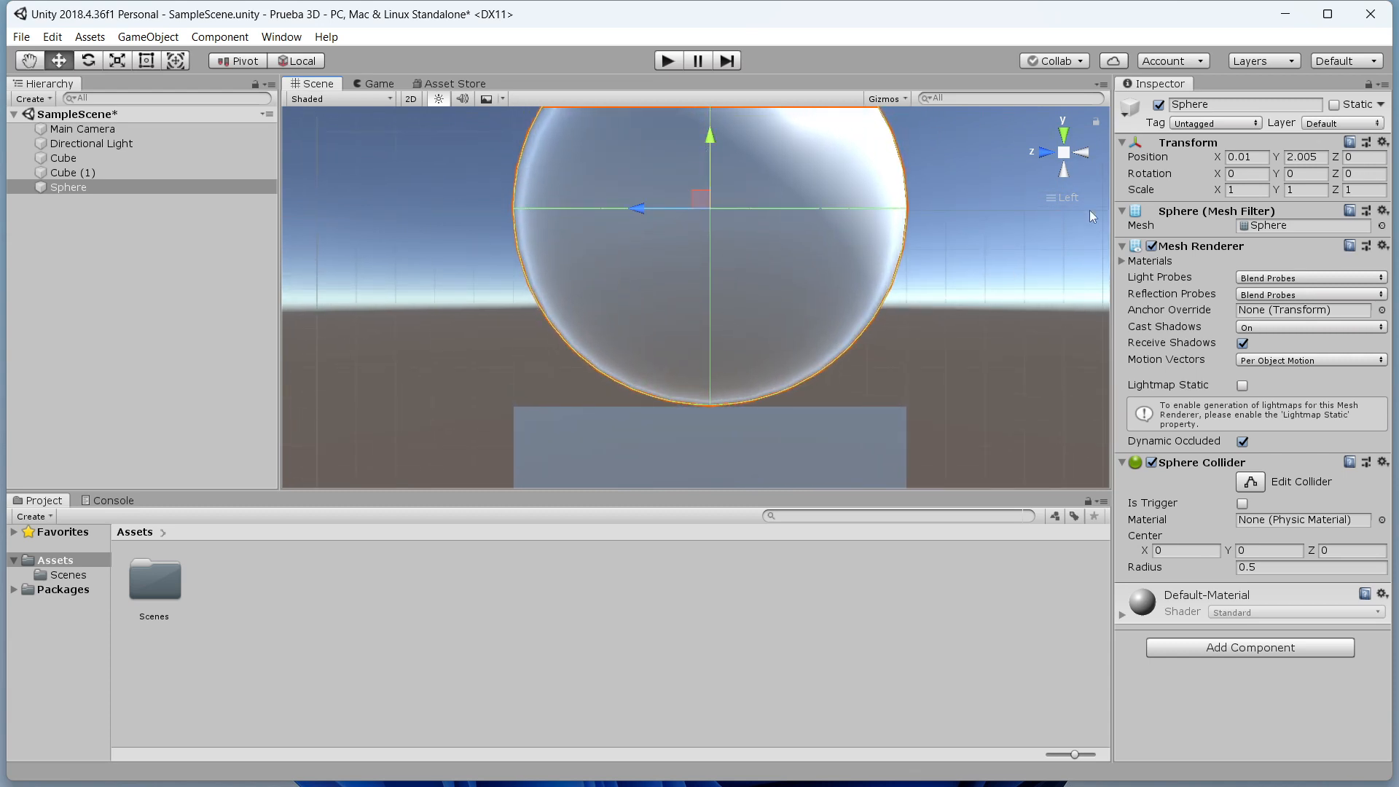
- Fine-tune the sphere's horizontal alignment with the cubes in the back view, to about X 0.008
left_click(1046, 152)
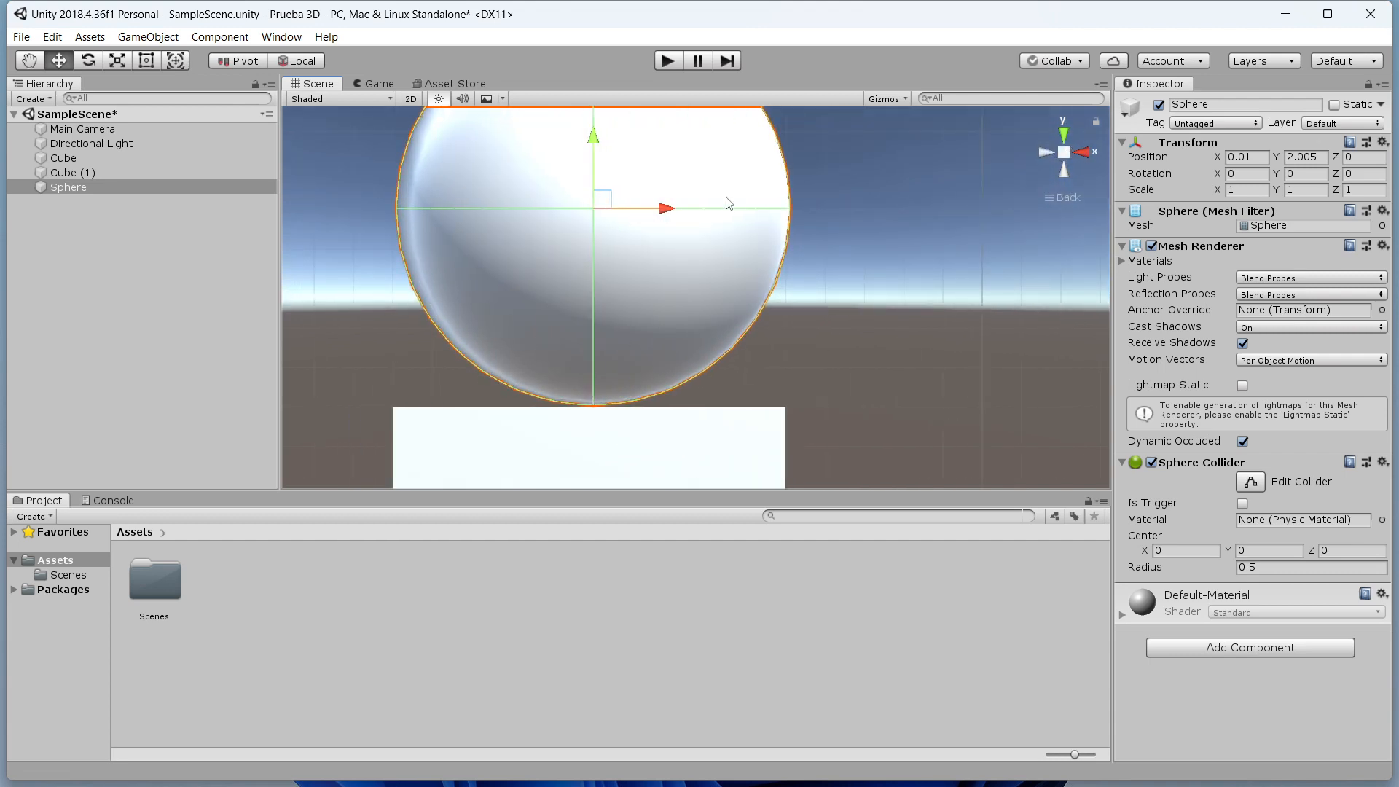
left_click_drag(666, 211, 666, 217)
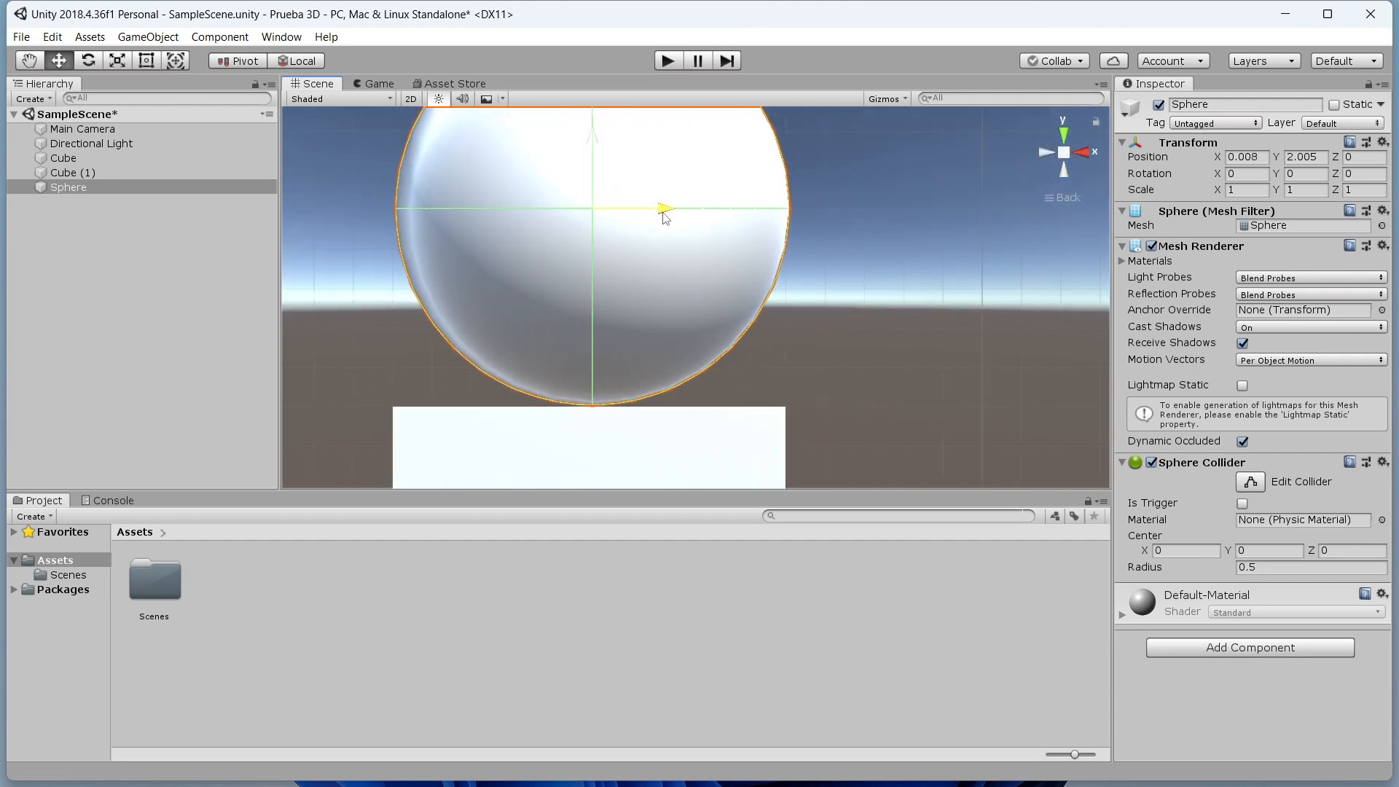
scroll(920, 310, "down", 5)
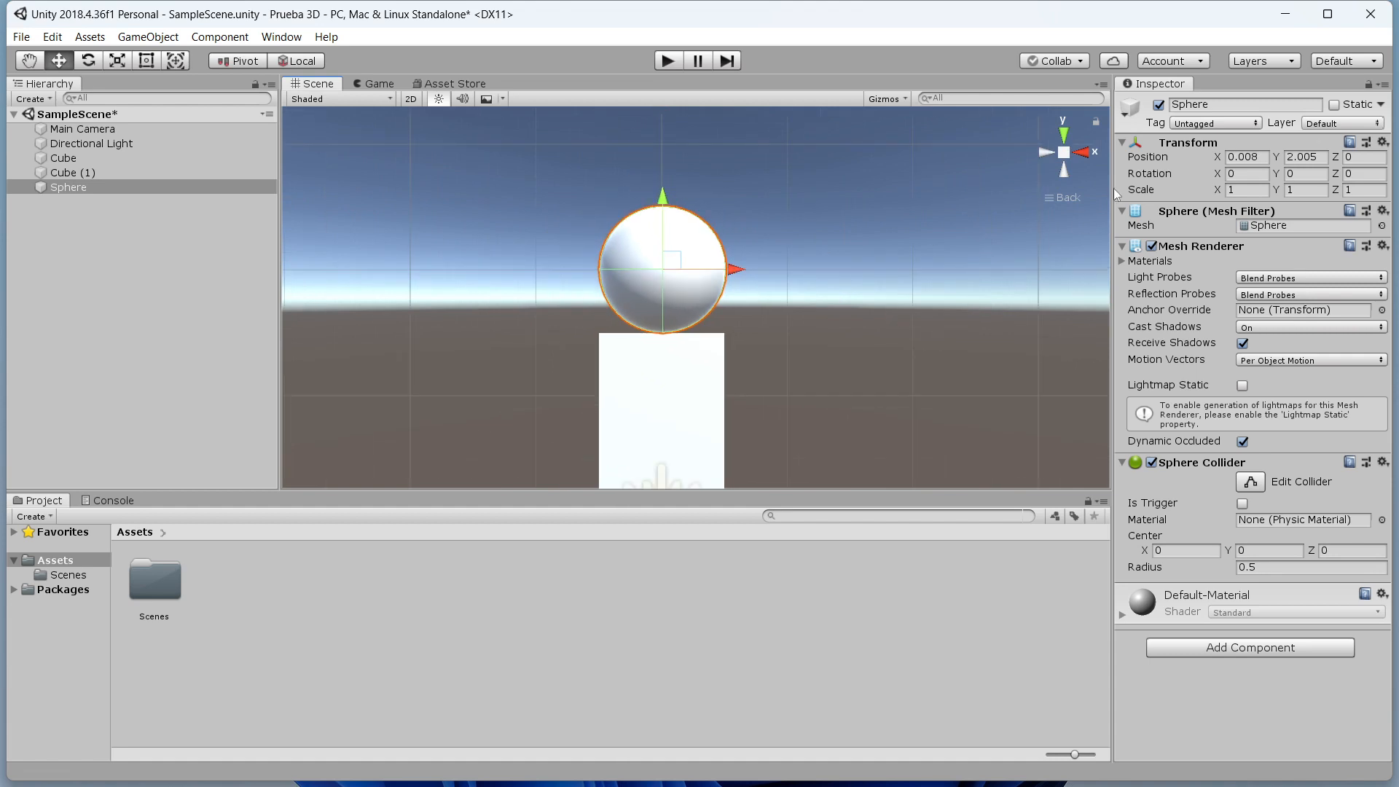
- Switch the scene to perspective projection and examine the sphere on the stacked cubes from several sides by framing and orbiting it
left_click(1066, 198)
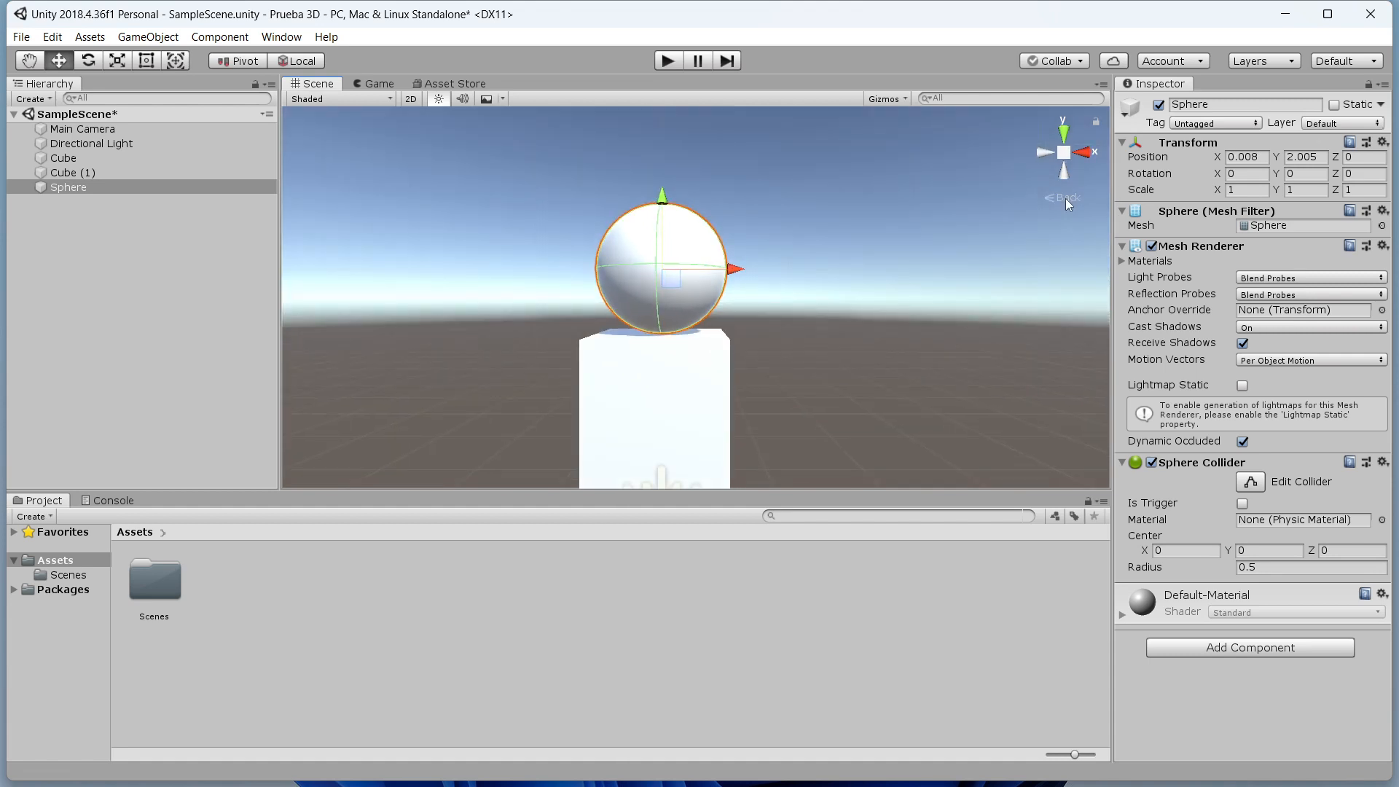
scroll(816, 313, "down", 4)
right_click_drag(876, 309, 1037, 195)
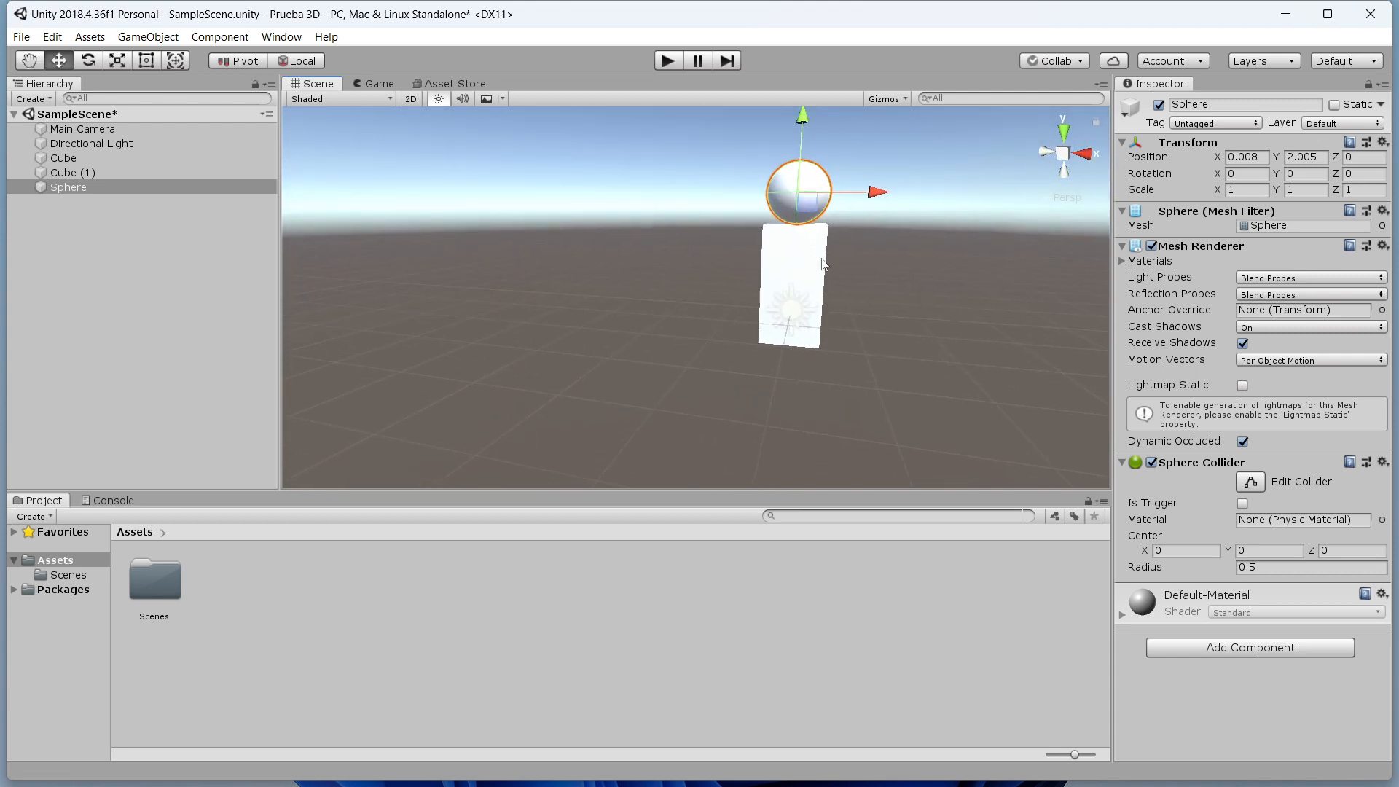
key("f")
left_click_drag(973, 298, 597, 339, "alt")
scroll(617, 348, "down", 4)
scroll(772, 382, "up", 3)
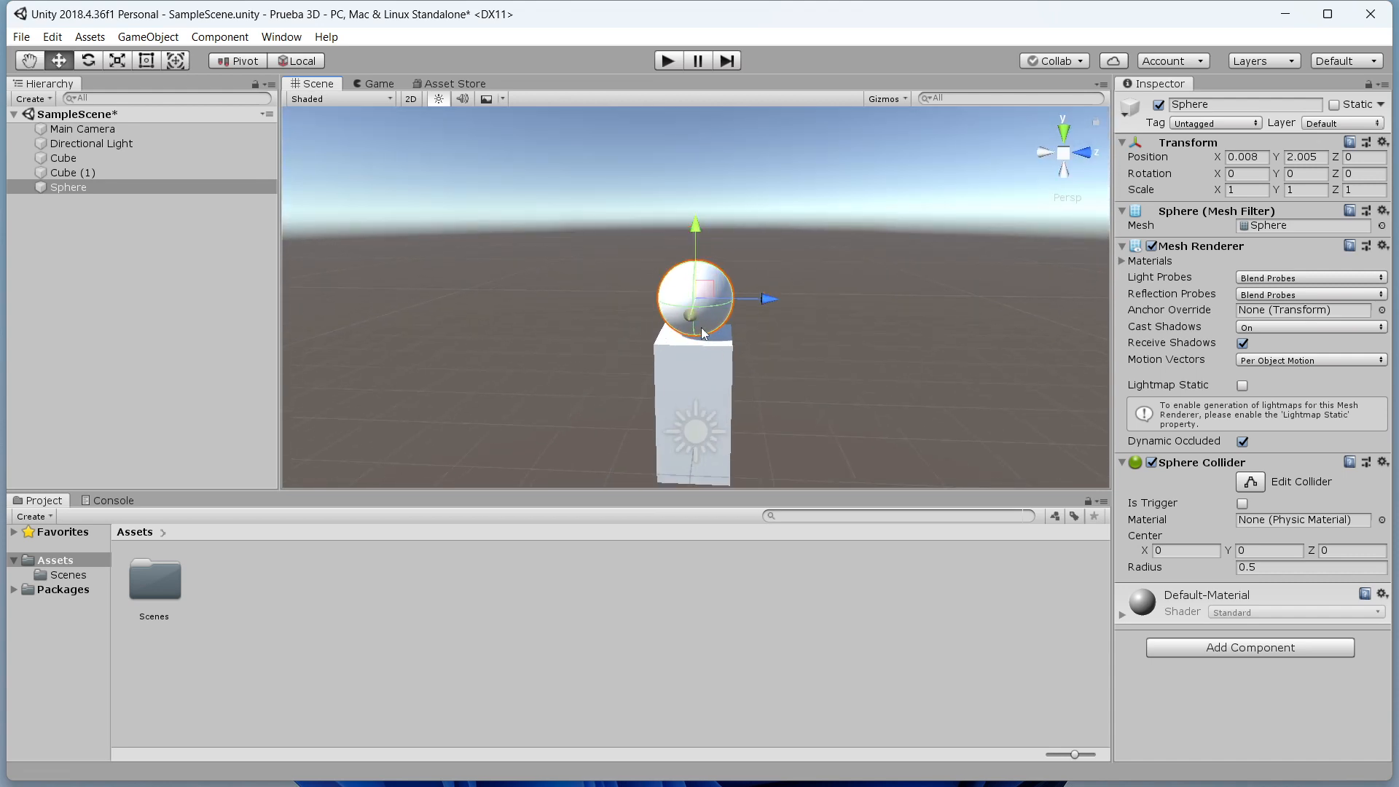
scroll(757, 351, "down", 2)
left_click_drag(756, 350, 696, 374, "alt")
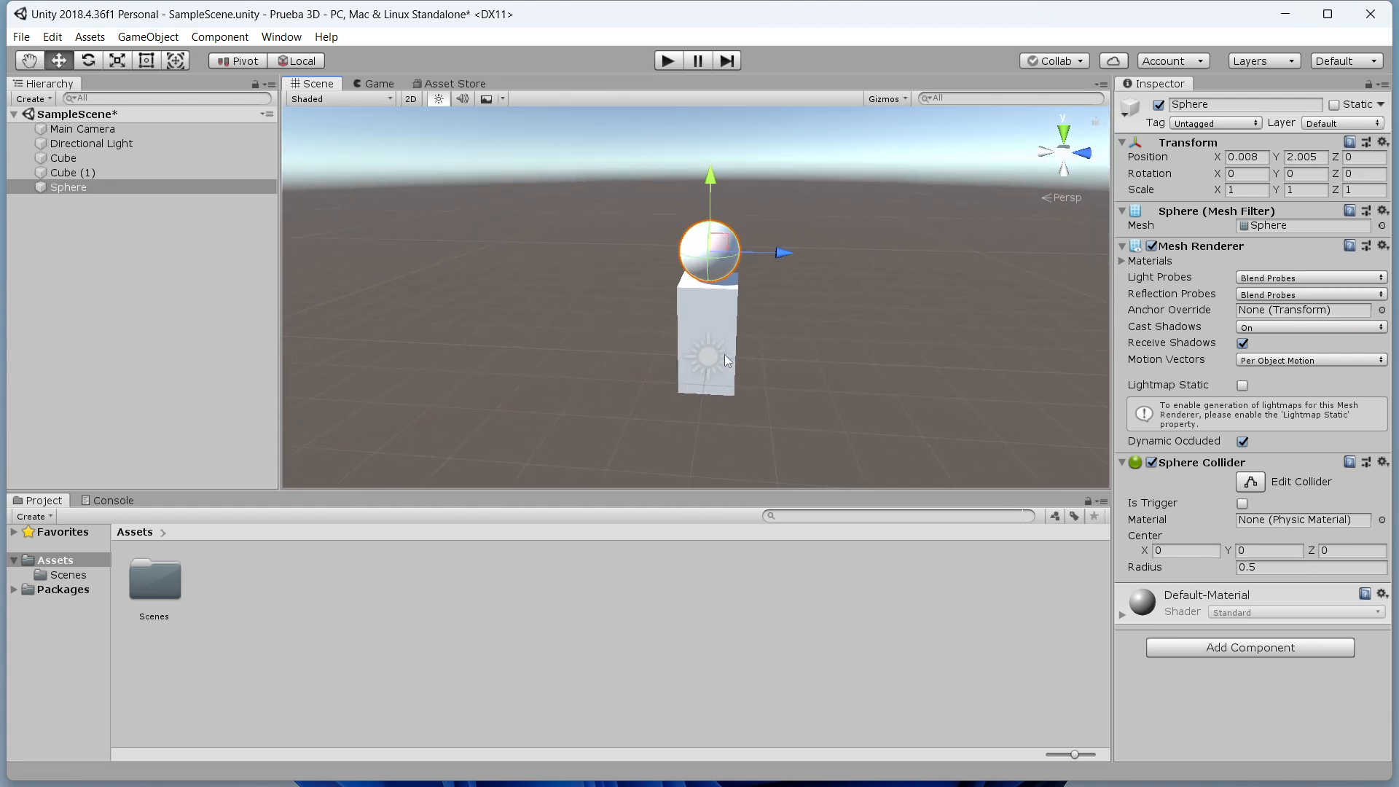
left_click_drag(674, 290, 886, 273, "alt")
- Select the upper cube, frame it in the scene, and orbit around it to inspect the whole stack
left_click(759, 274)
key("f")
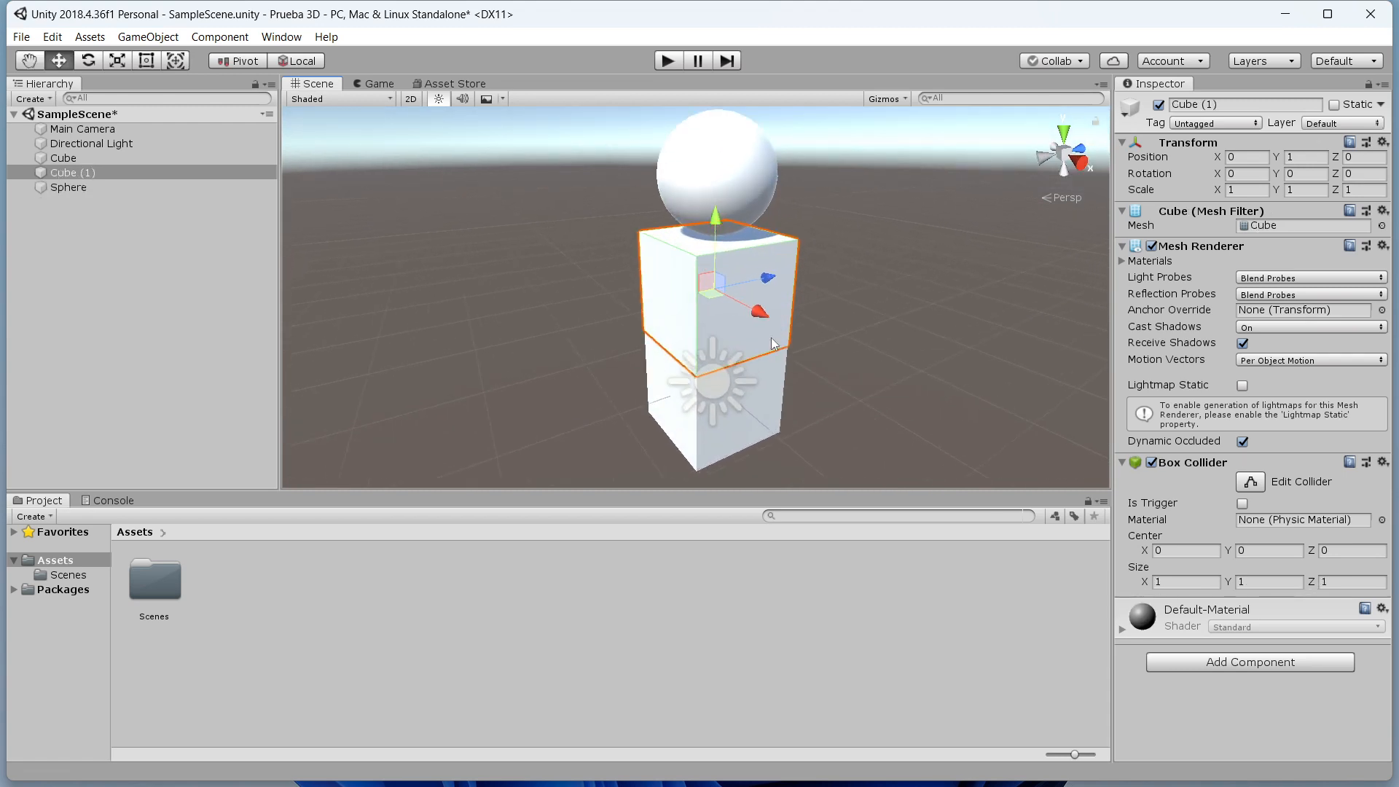
left_click_drag(895, 297, 637, 335, "alt")
scroll(636, 335, "down", 12)
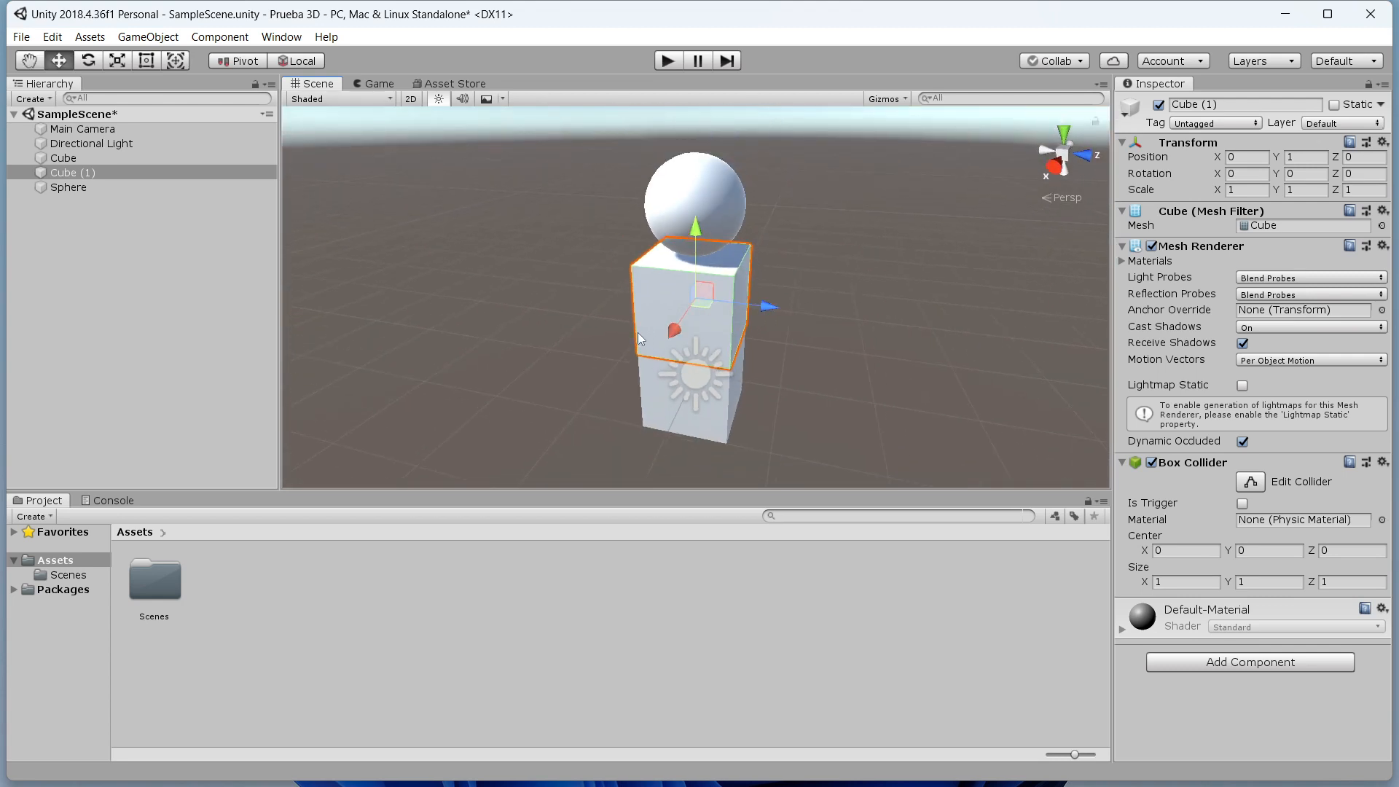
- Compare perspective and orthographic projection of the stack, and check it from the front, left, top and right views
left_click(1068, 201)
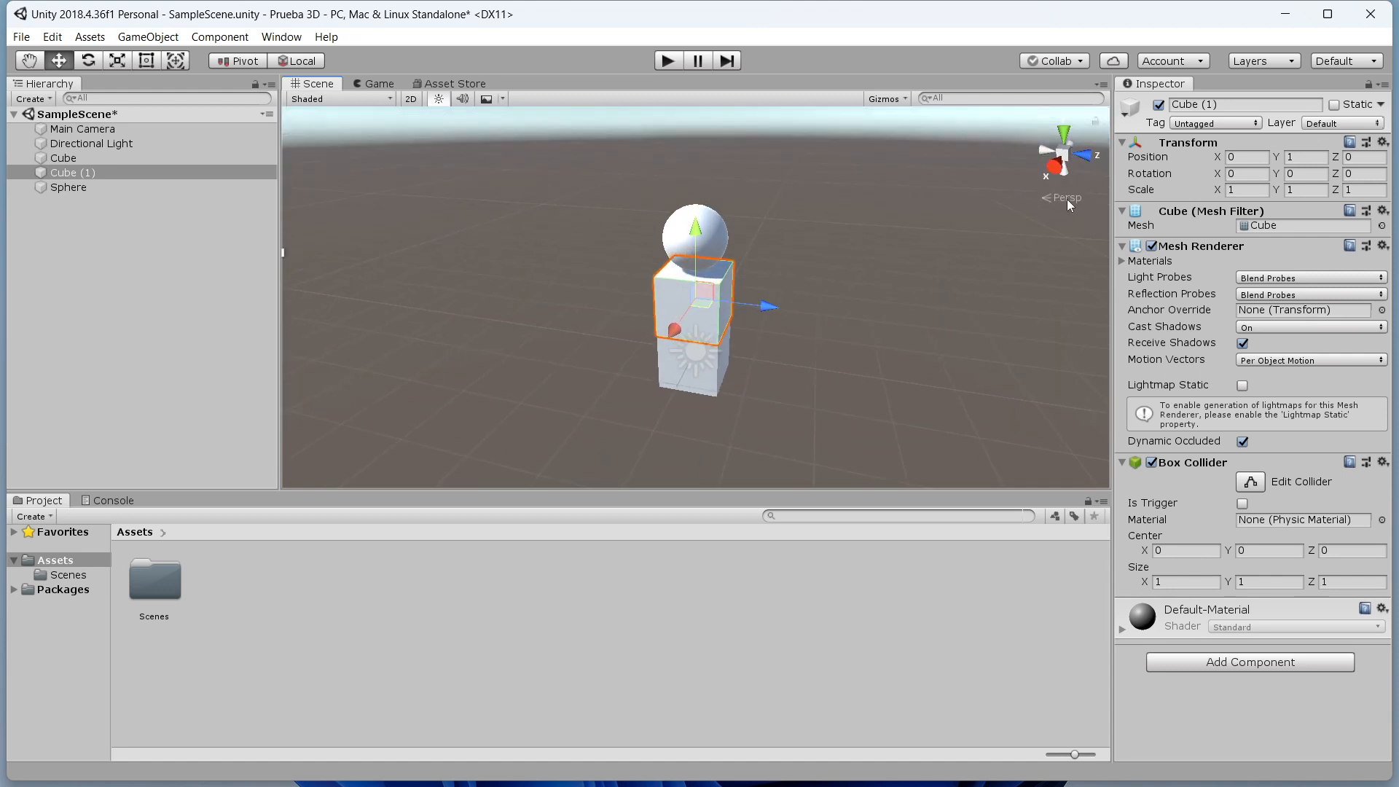
left_click(1067, 199)
left_click(1066, 205)
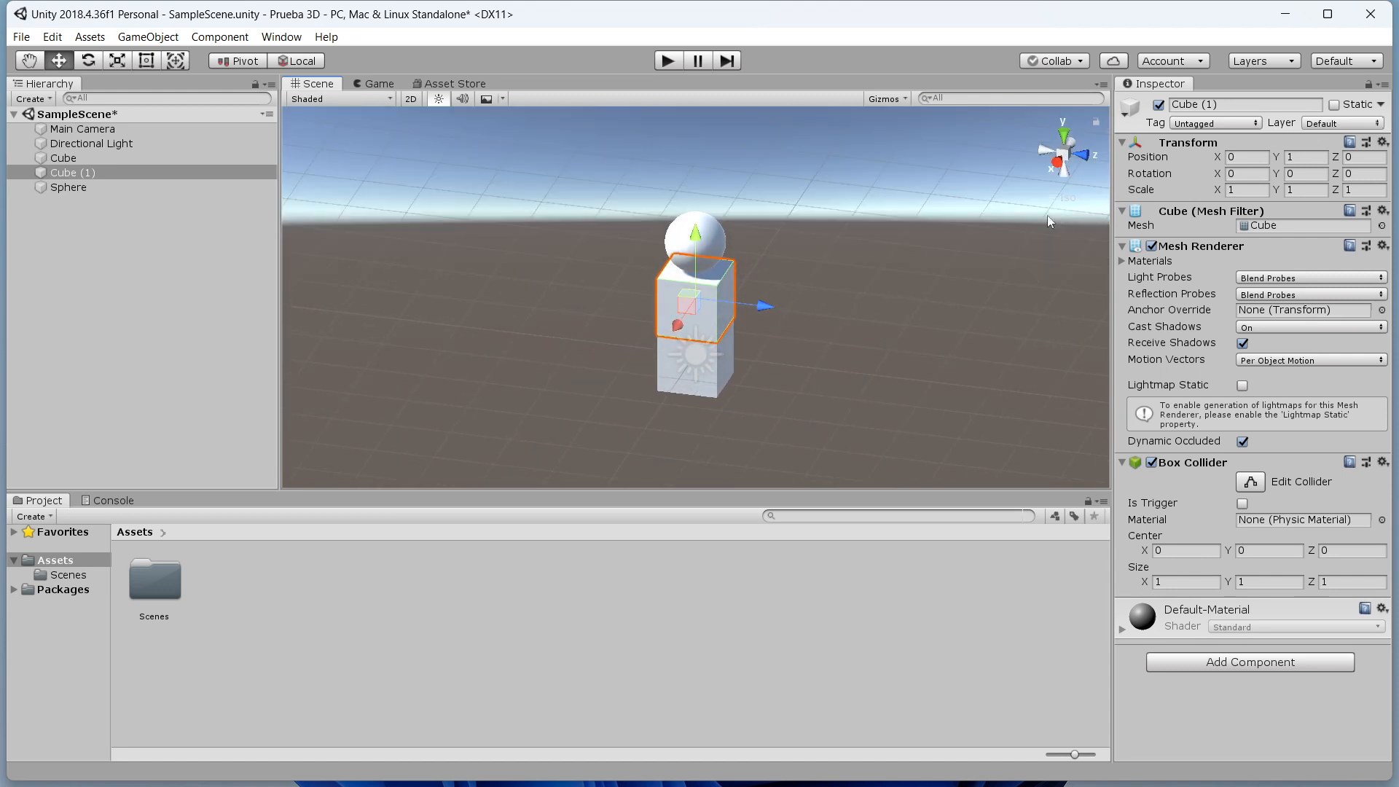
left_click(1055, 202)
left_click(1058, 201)
left_click(1074, 167)
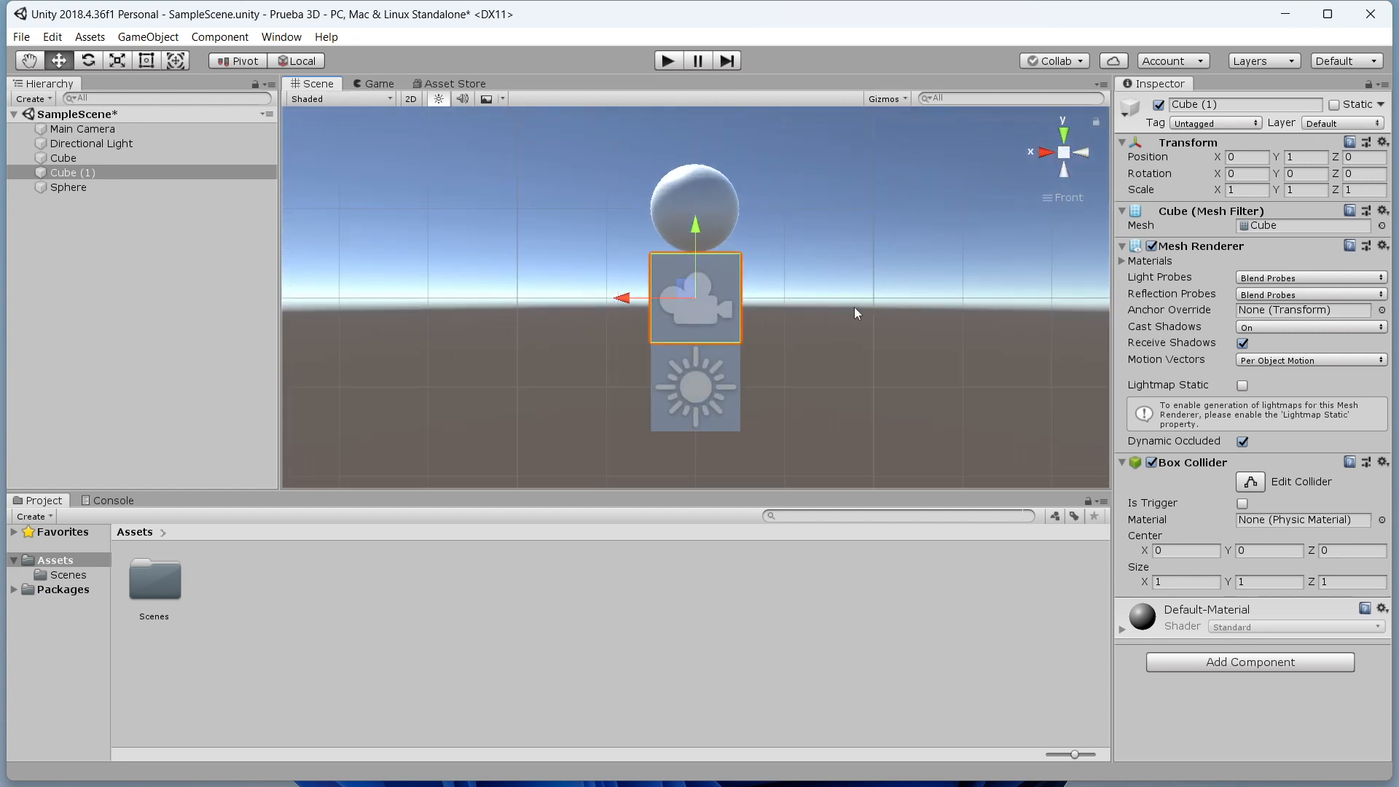
left_click(1084, 153)
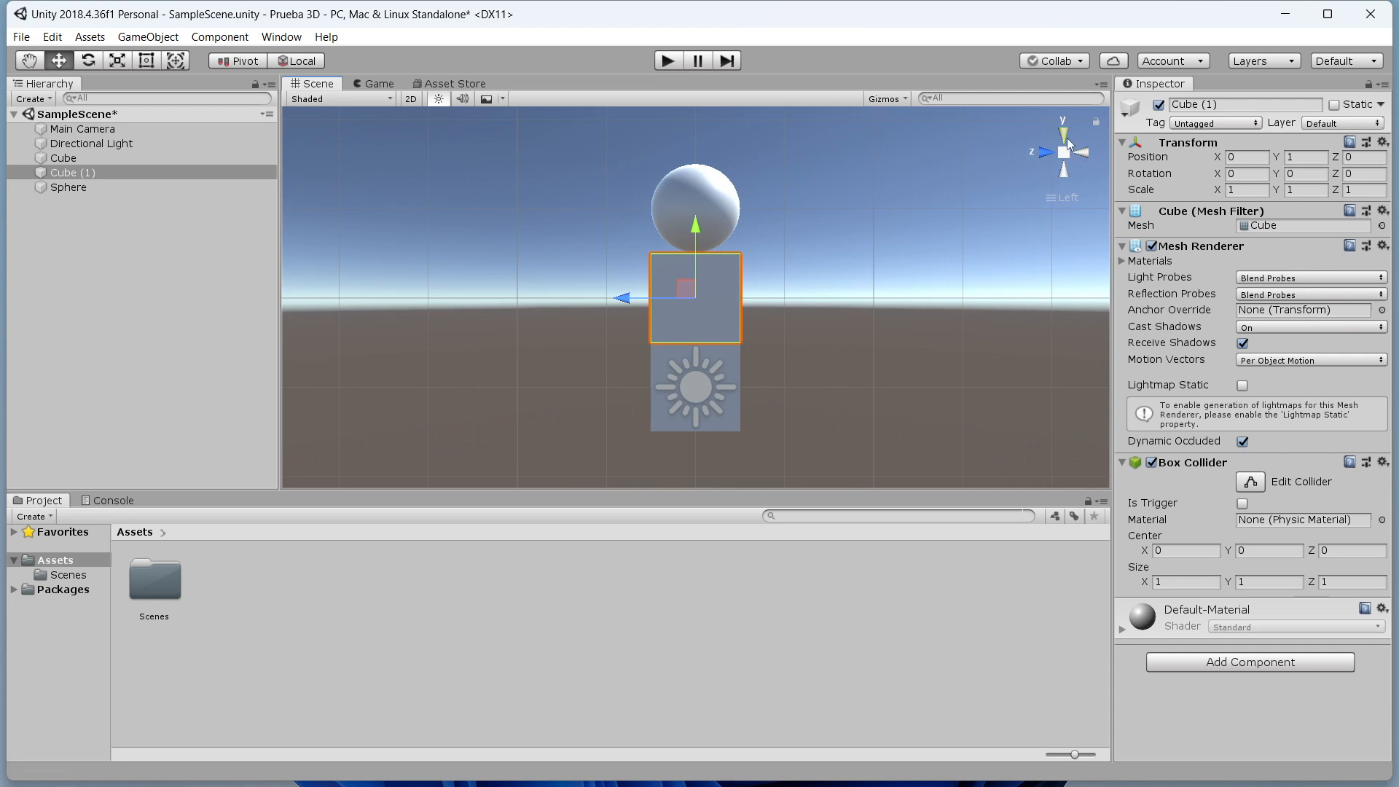
left_click(1065, 137)
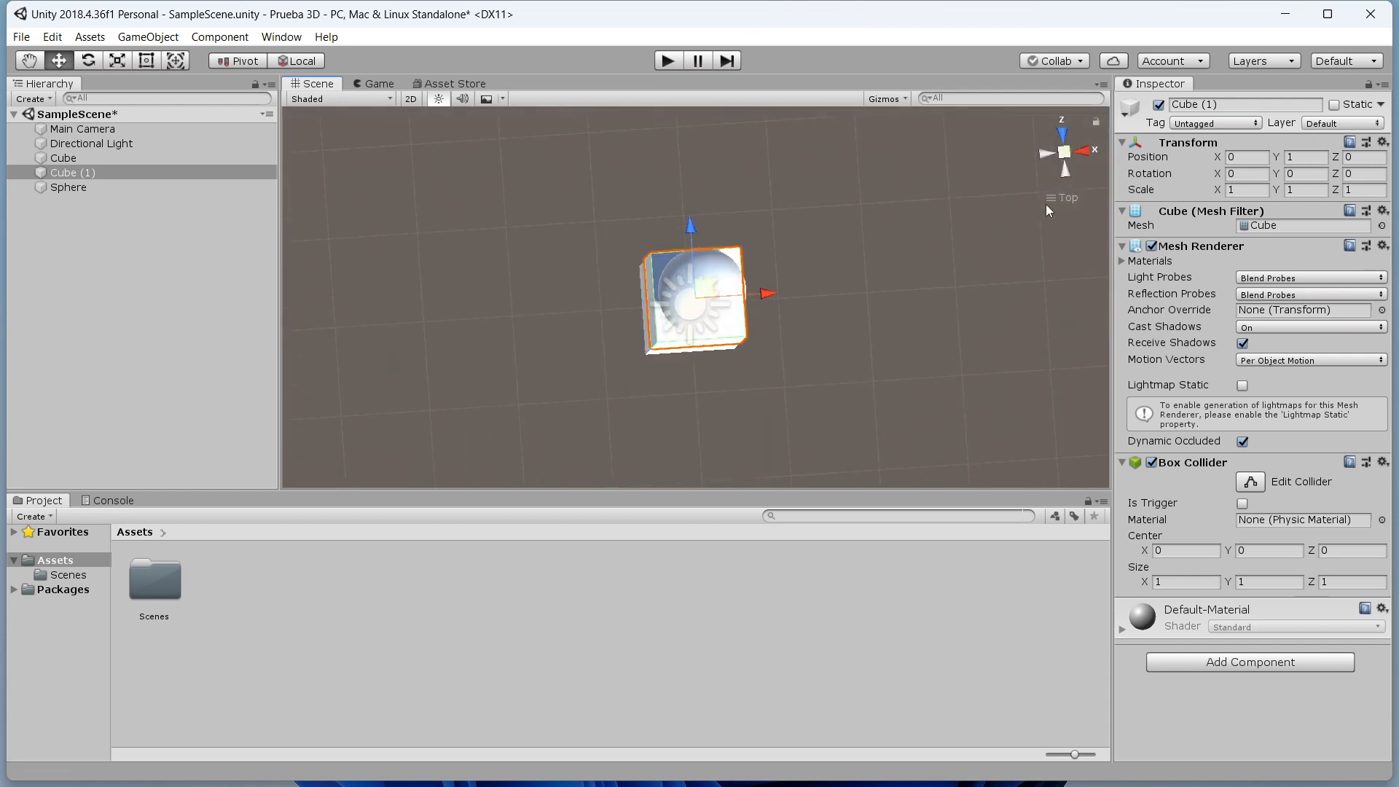
left_click(1055, 160)
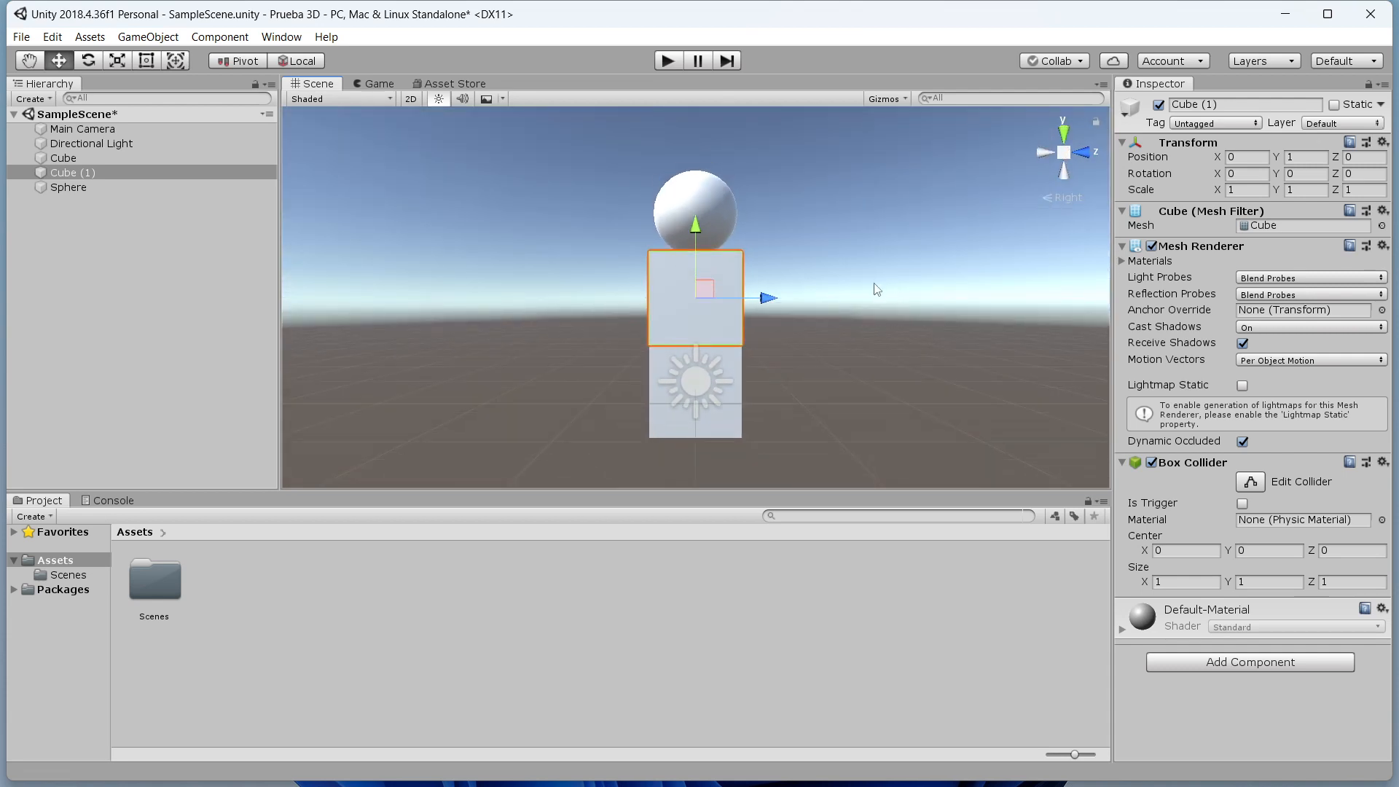